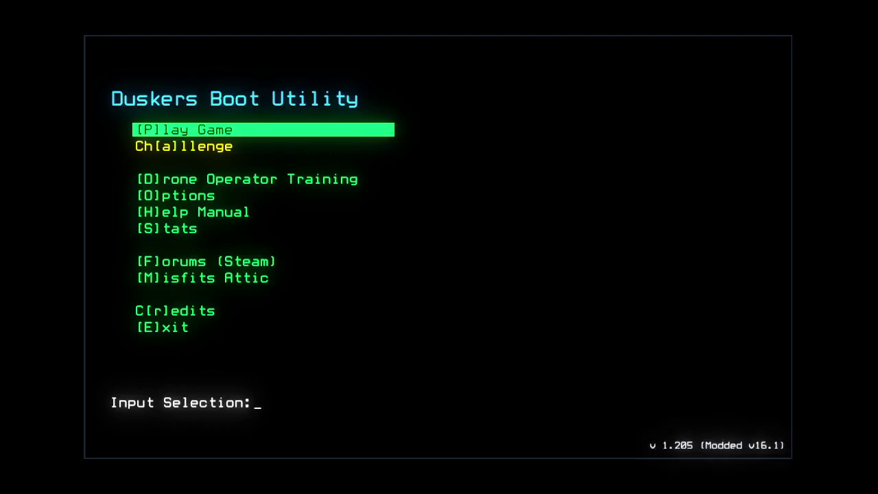
Enable FPV Drone Camera under Graphical options and back out to the boot menu
key(o)
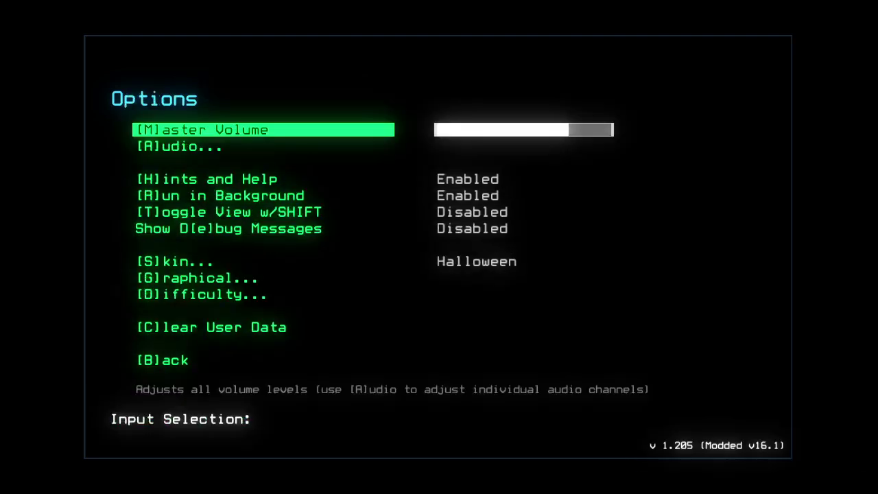
key(g)
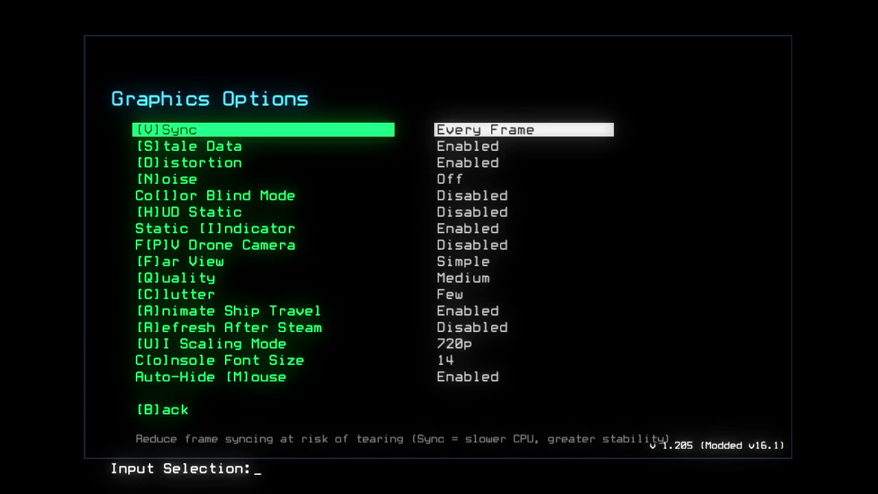
key(p)
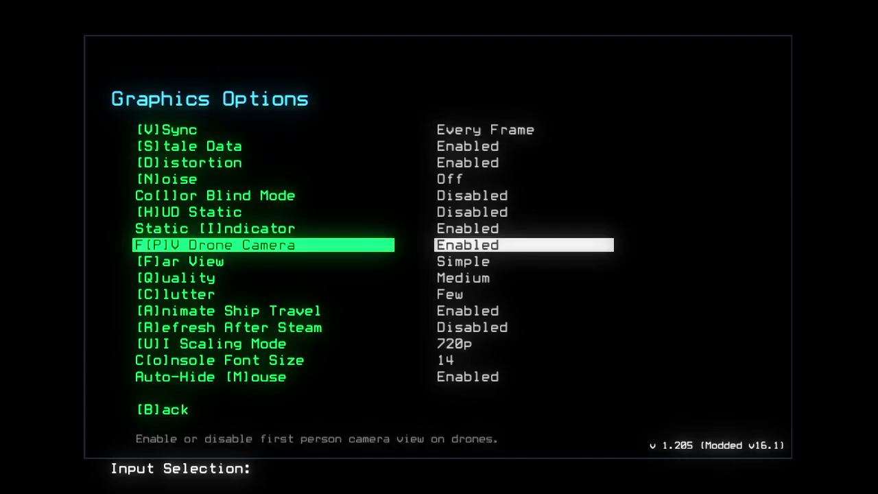
key(b)
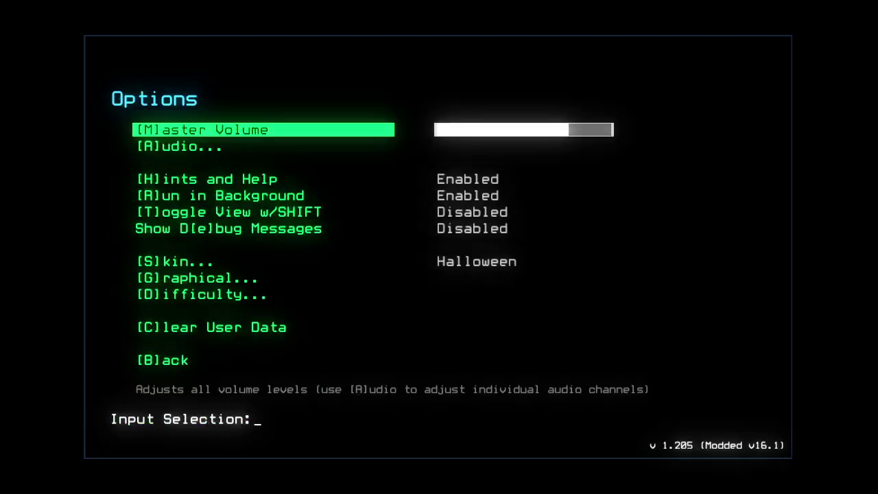
key(b)
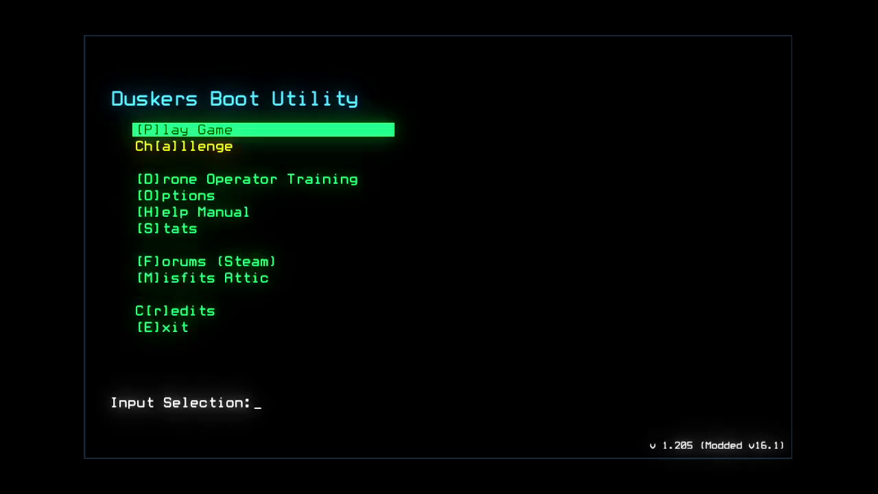
Page through both pages of the 10/08/2023 daily leaderboard, then close it
key(a)
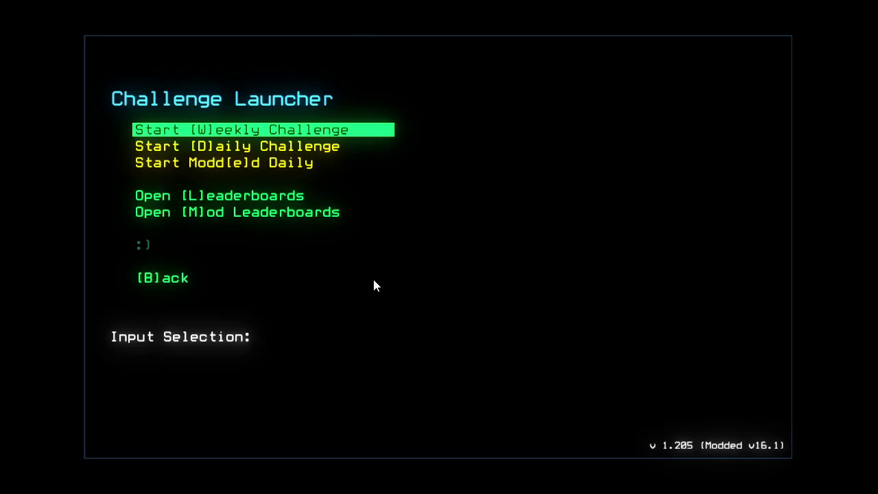
key(l)
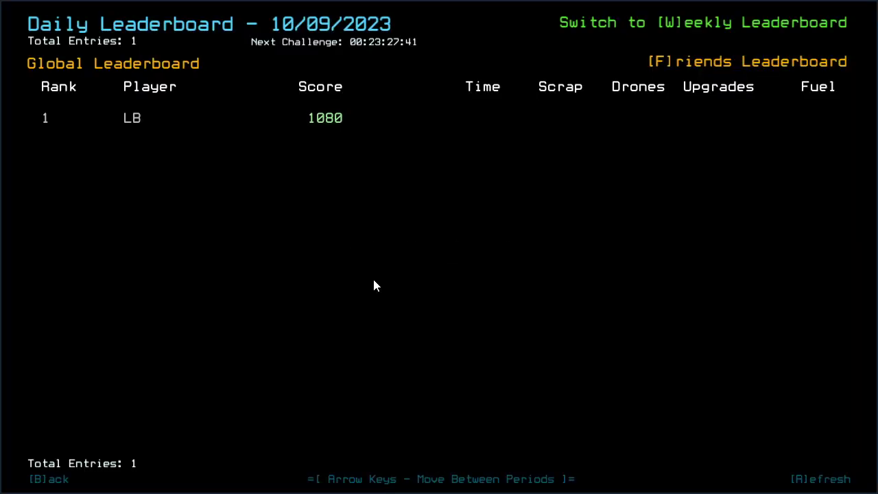
key(Left)
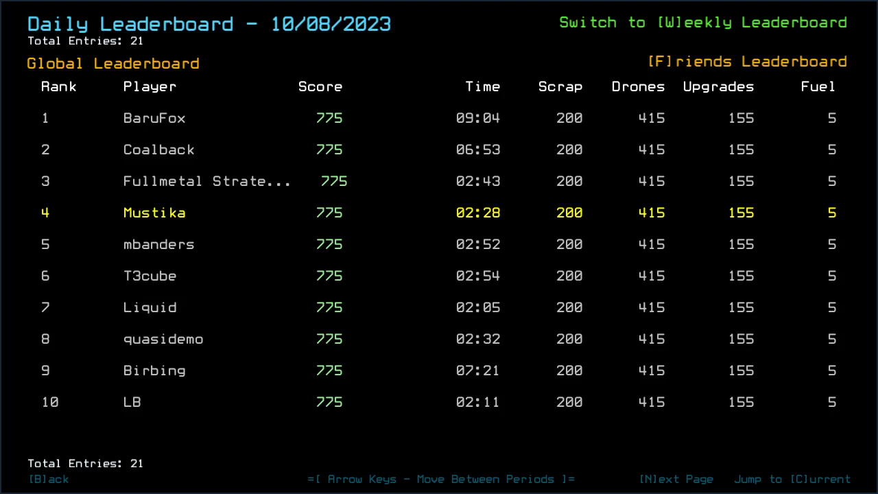
key(n)
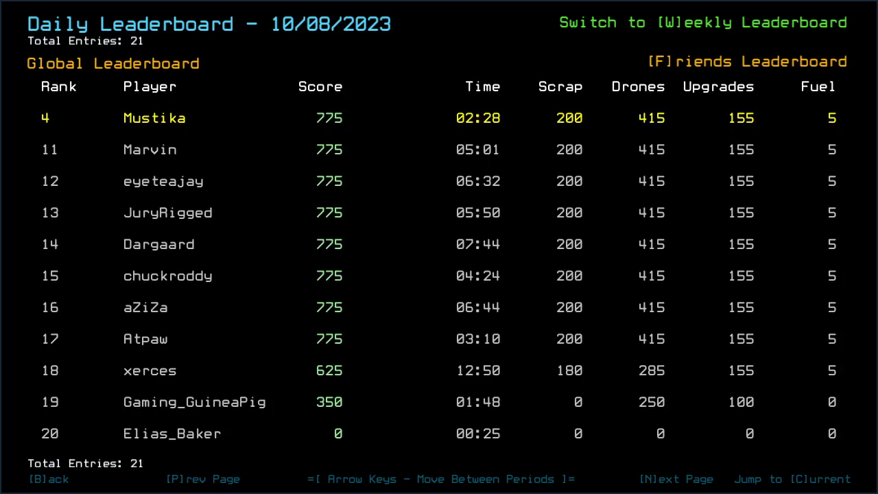
key(b)
Review the four modded daily leaderboard entries and go back to the Challenge Launcher
key(m)
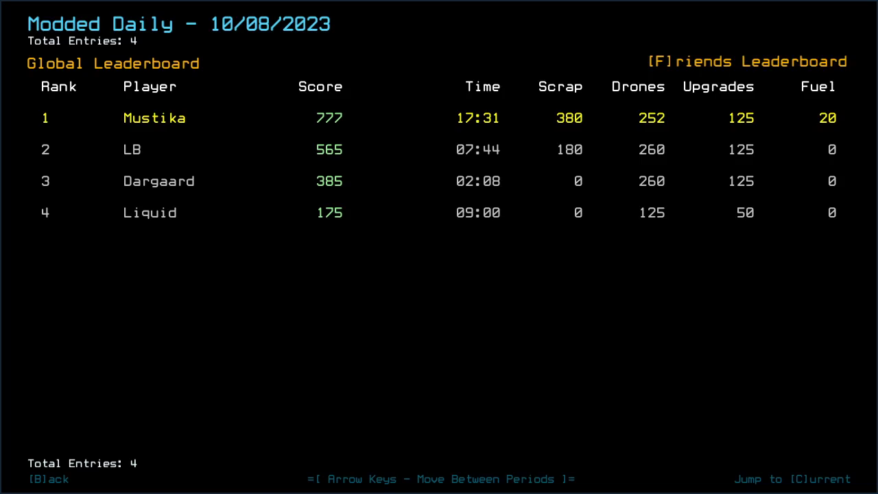
key(b)
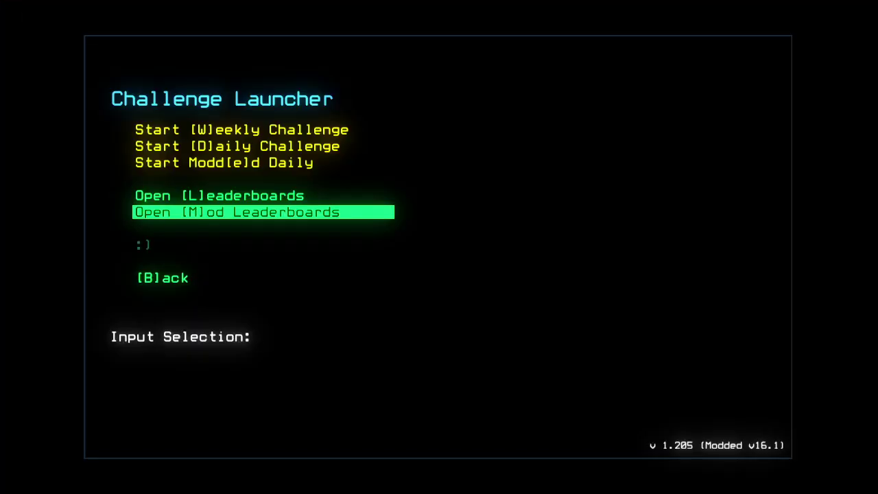
Start the Modded Daily challenge and wait for drones Zach, Colin and Cori to load
key(e)
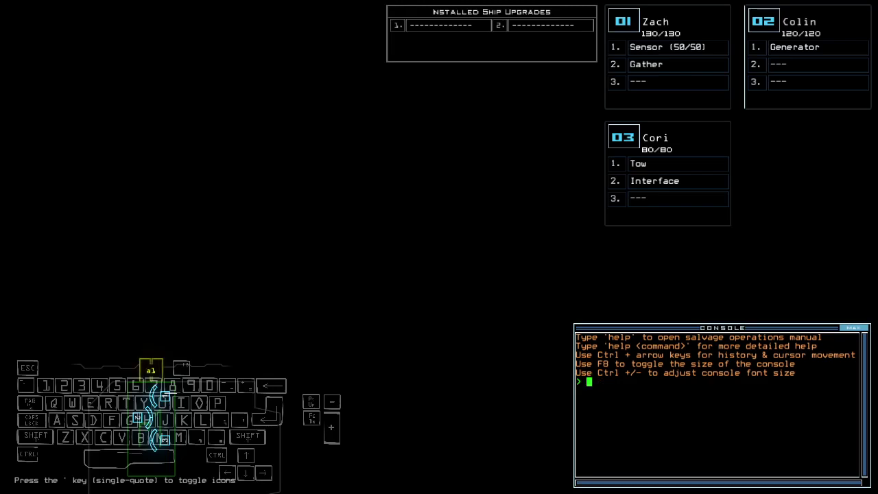
key(w)
key(Left)
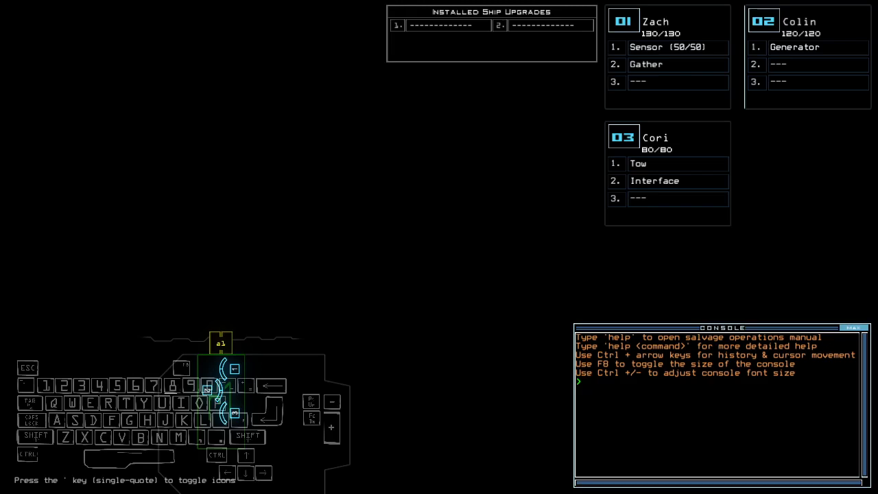
text(ready scat 2 at)
Run 'ready' to swap upgrades, then change the go alias to 'navigate 2 3 a1'
key(Return)
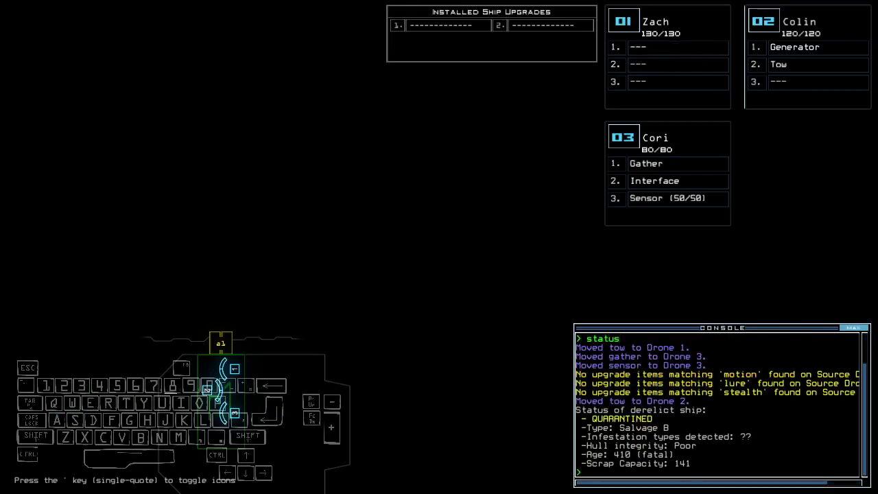
text(alias)
key(Return)
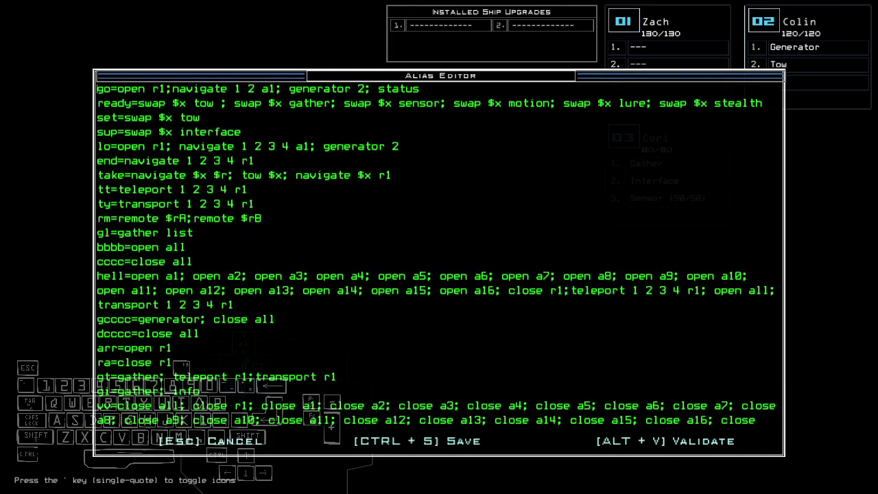
click(251, 89)
key(BackSpace)
key(BackSpace)
key(BackSpace)
text(2 3)
key(ctrl+s)
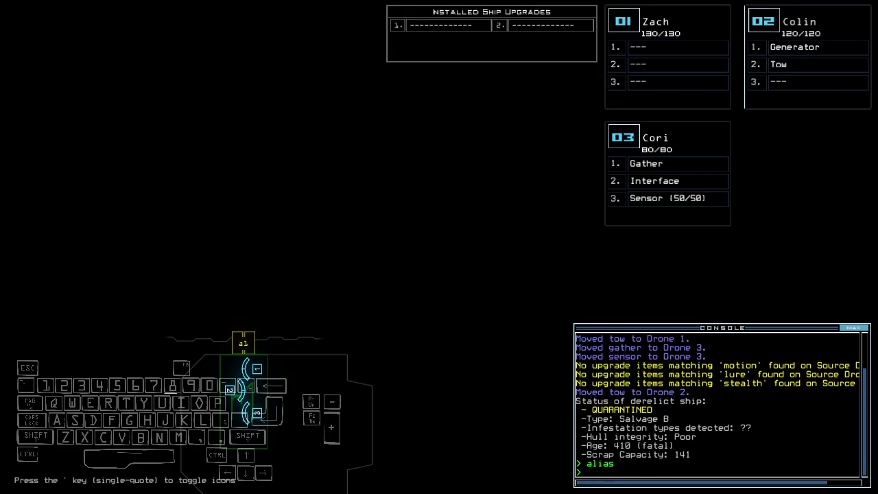
Move drone 3 forward, drop a sensor, and check the other drones' cameras
key(3)
key(Up)
text(ss)
key(Return)
key(Right)
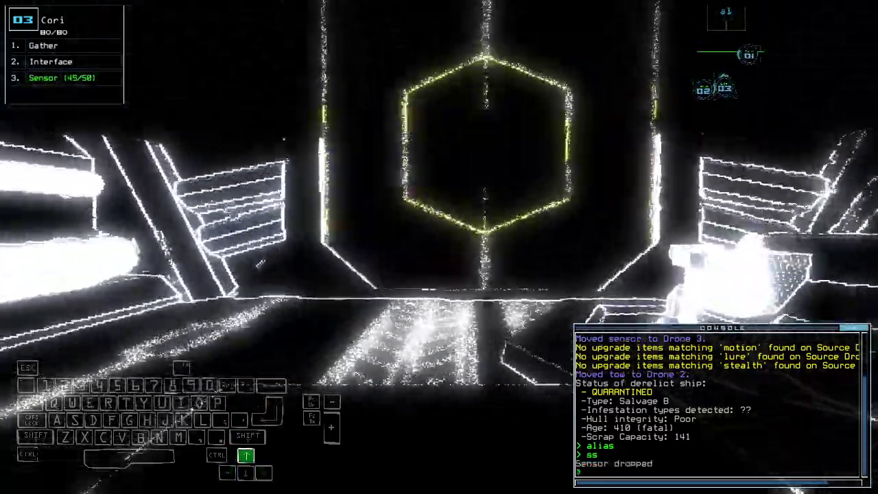
key(2)
key(1)
key(Down)
key(space)
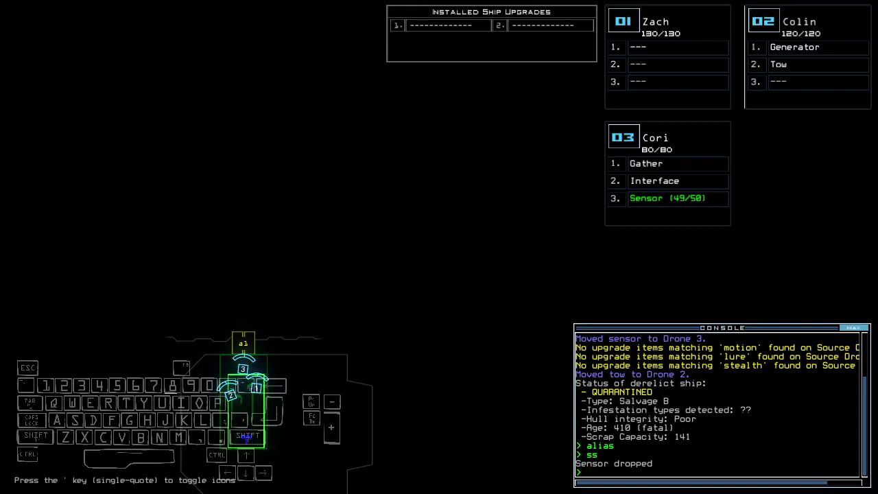
text(3)
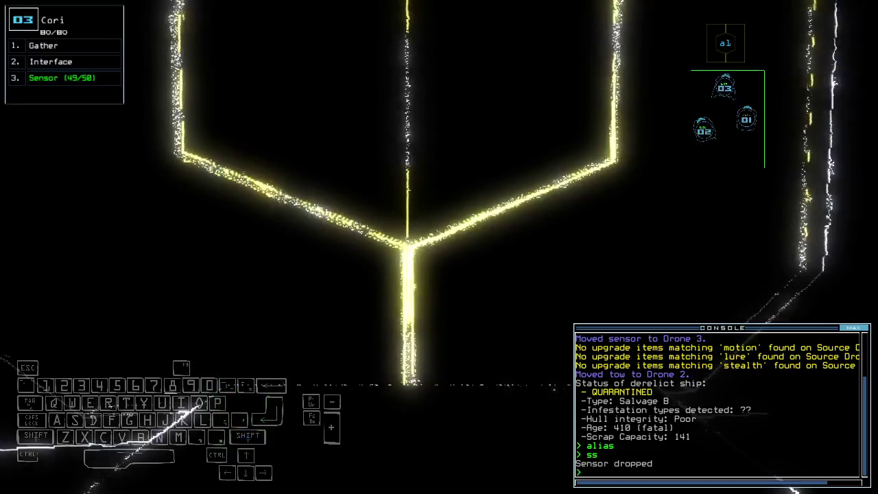
text(lo)
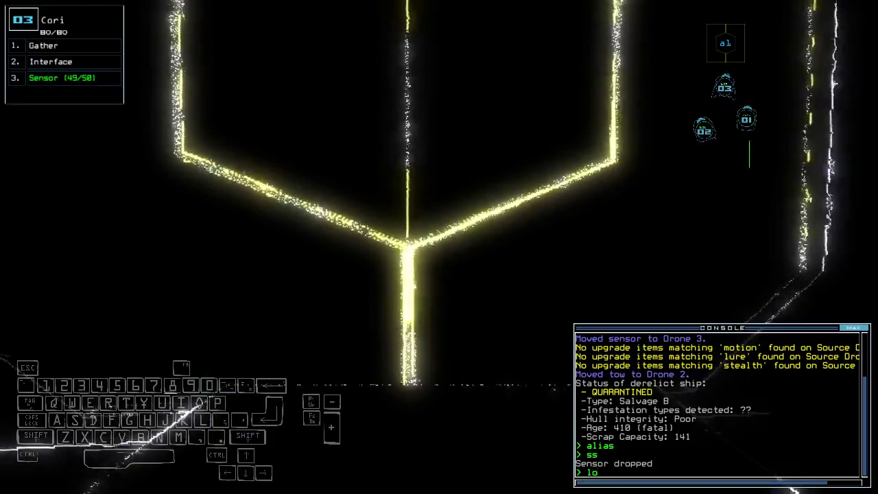
Launch the mission, steer drone 3 into the room and gather its scrap
key(Return)
key(Up)
text(ss)
key(Return)
key(Right)
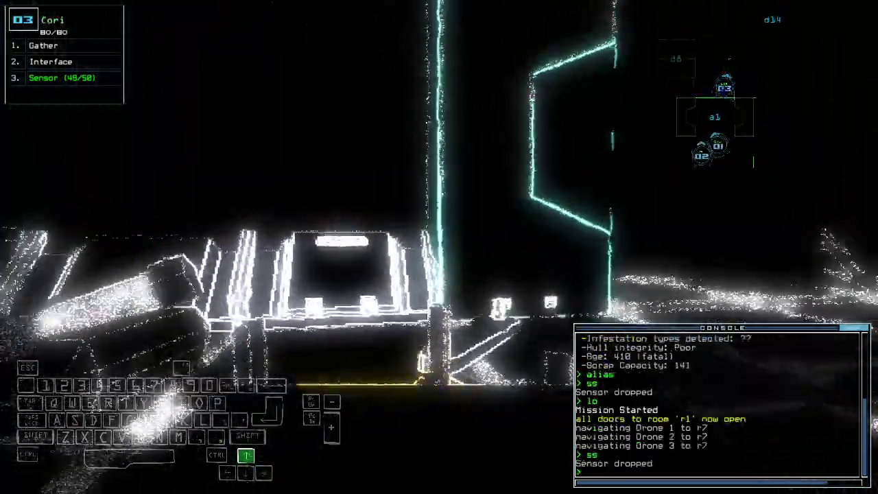
key(Return)
text(g)
key(Return)
text(g)
key(Return)
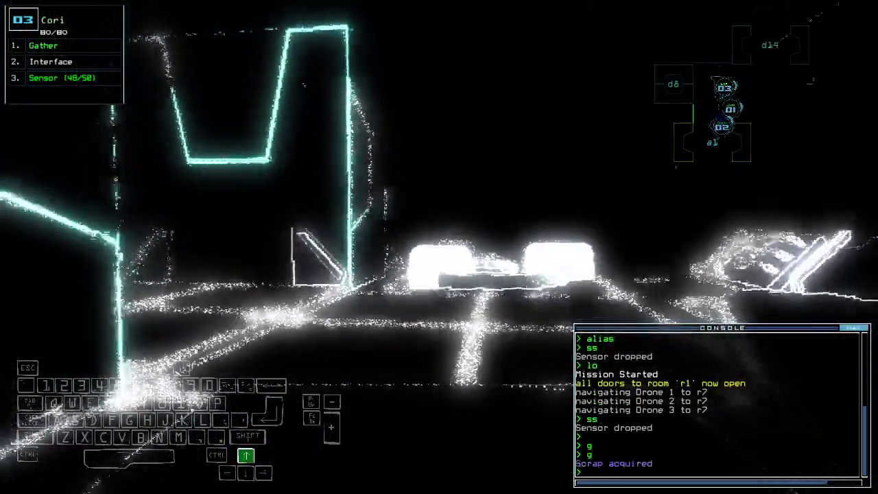
key(Right)
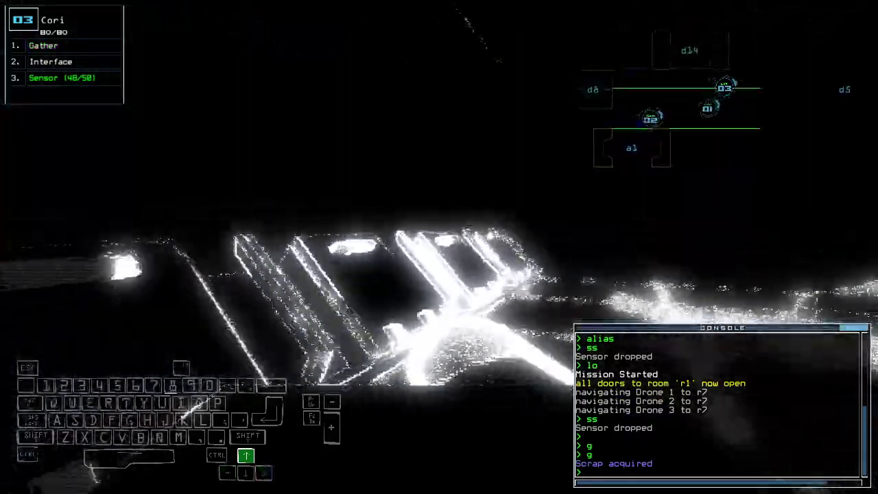
Bring drone 1 forward, power up the generator and check the newly powered areas
key(1)
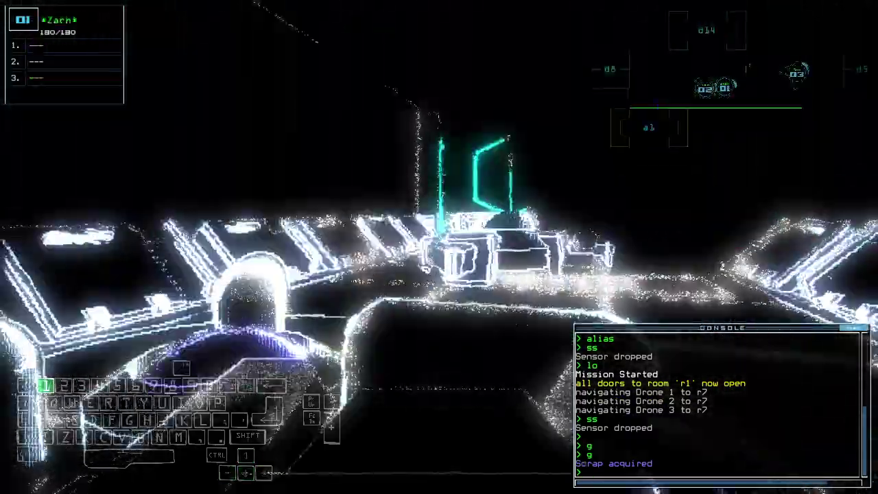
key(Left)
key(Up)
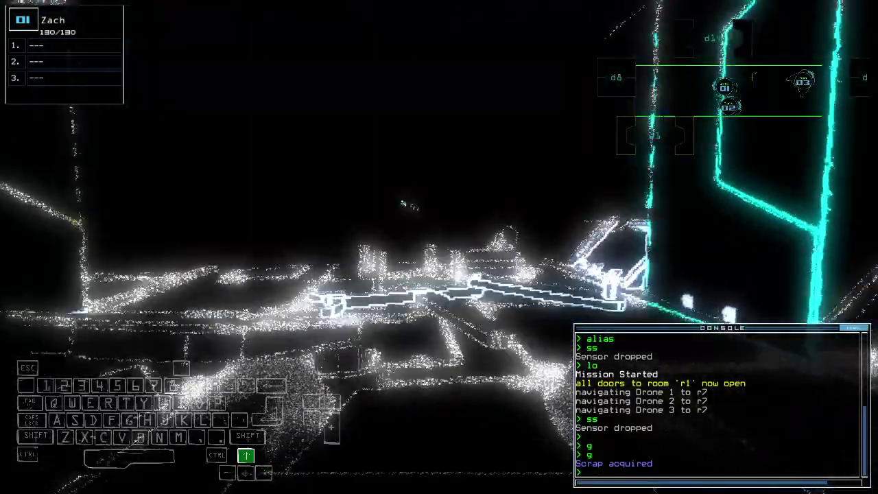
key(Tab)
key(3)
key(Tab)
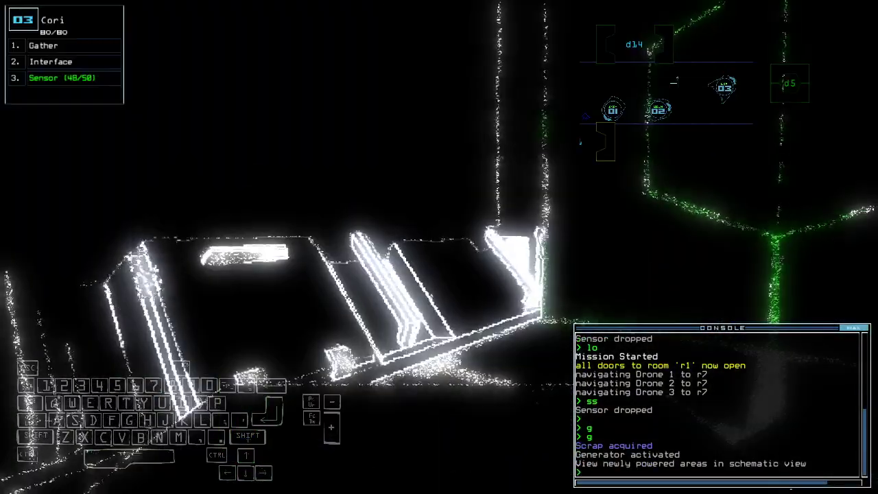
text(d5 d5)
Open door d5, move Cori through and close the doors around her
key(Return)
key(Tab)
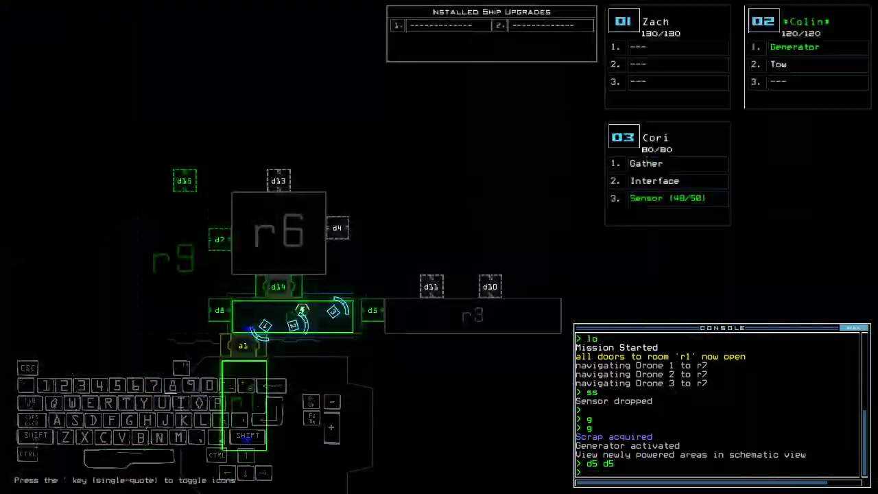
key(Tab)
key(Up)
key(Left)
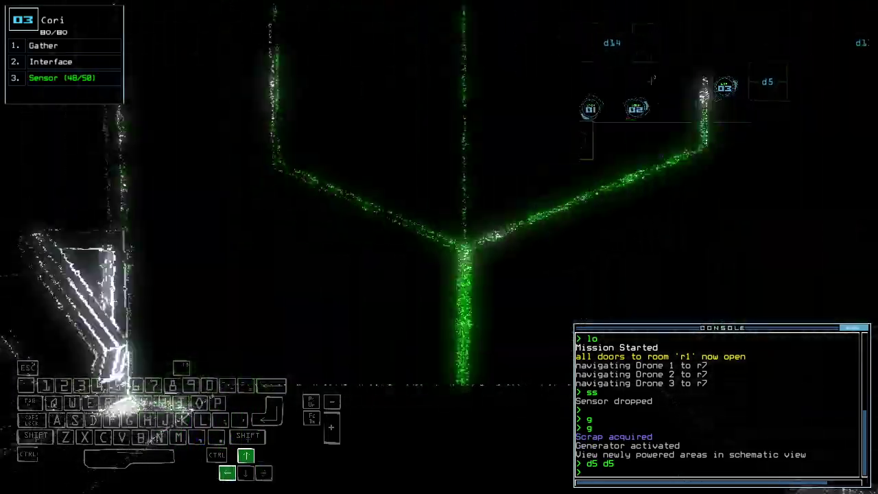
text(d5)
key(Return)
key(Down)
text(cc)
key(Return)
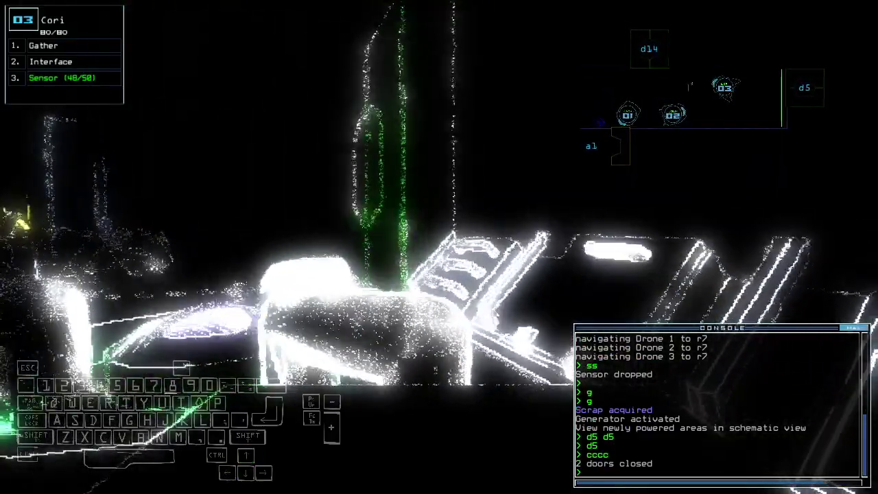
key(Tab)
text(f r3)
key(Return)
Open door d14 and drive Cori into room r6, dropping a motion sensor there
key(Tab)
key(Left)
key(Up)
text(d14)
key(Tab)
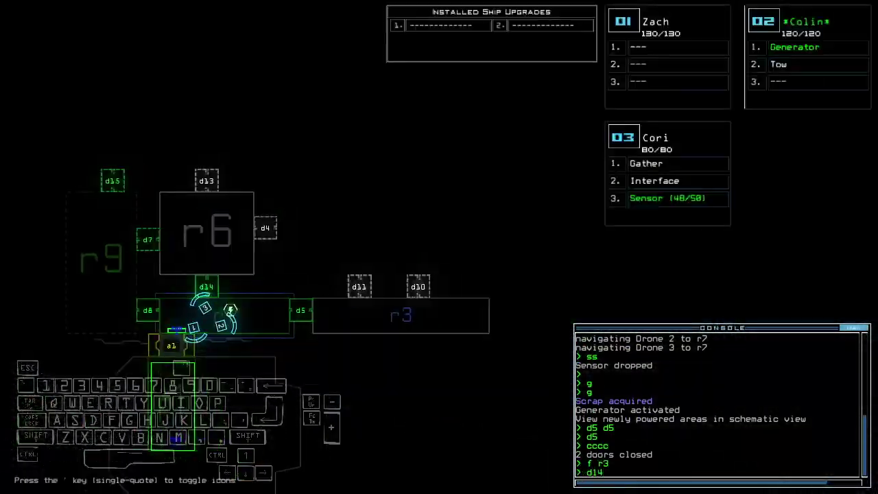
key(Tab)
key(Return)
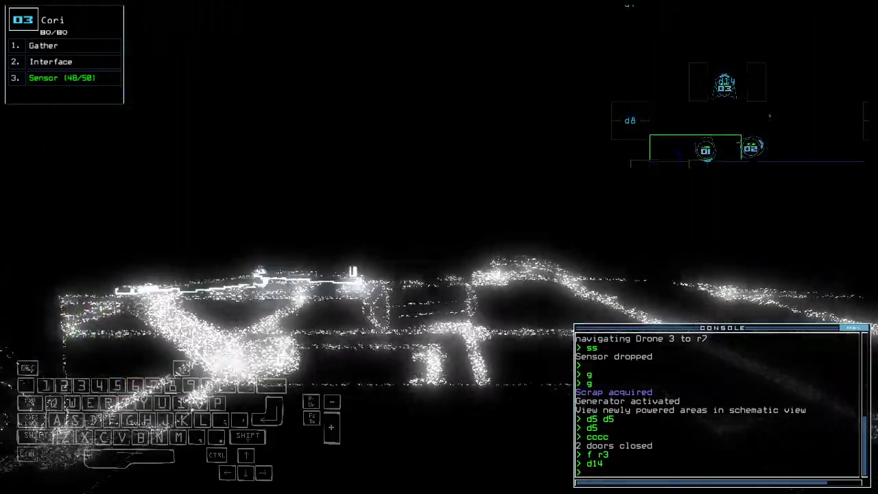
key(Up)
text(ss)
key(Return)
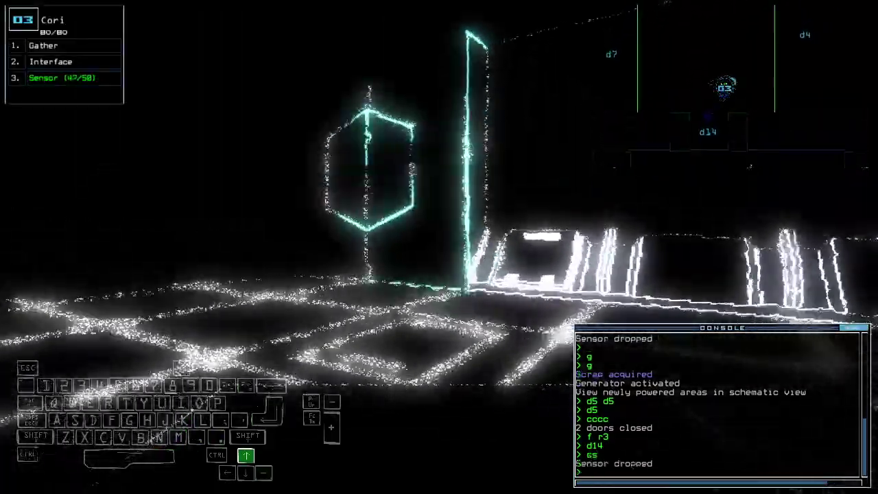
key(Left)
key(Left)
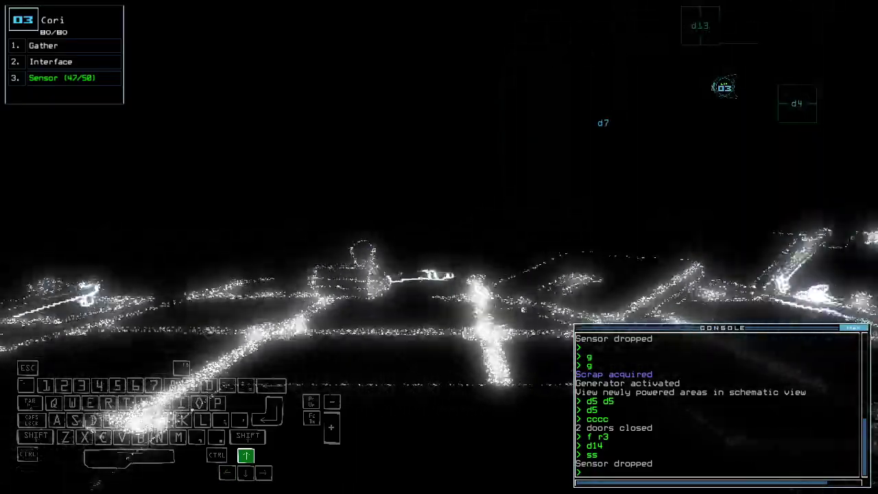
key(Tab)
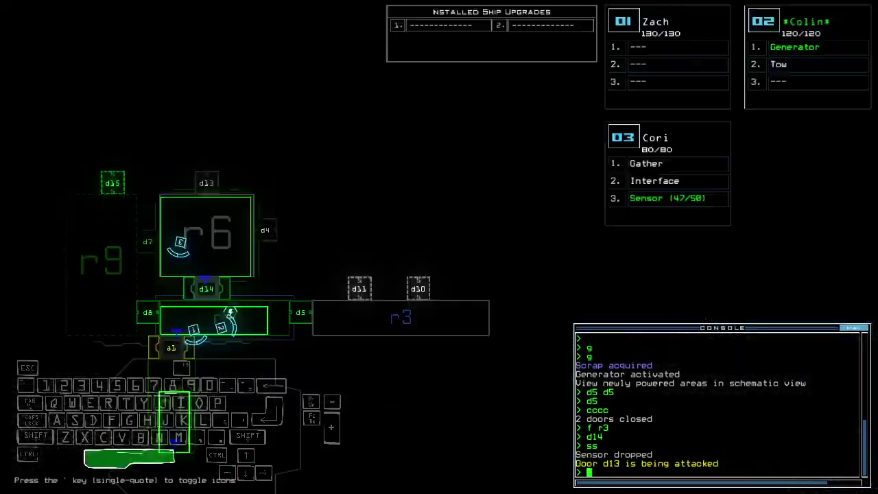
key(Tab)
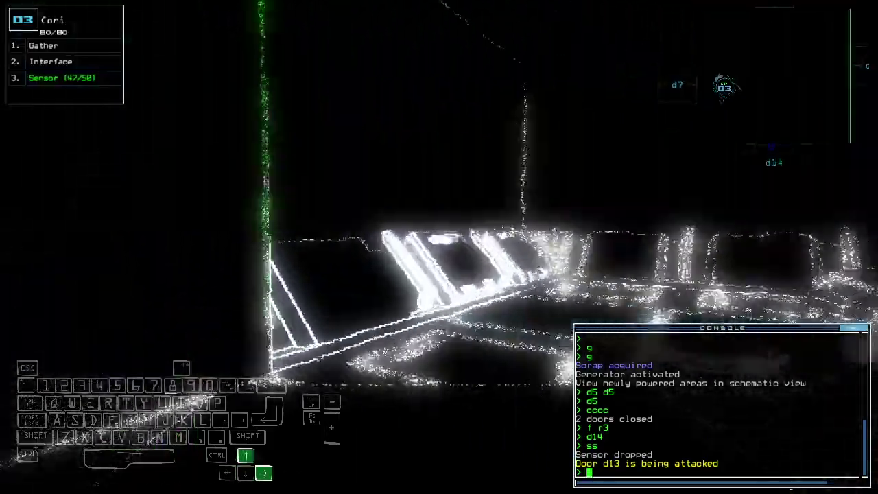
text(d7)
Open doors d7 and d15, collect the scrap in room r9, and close the doors
key(Up)
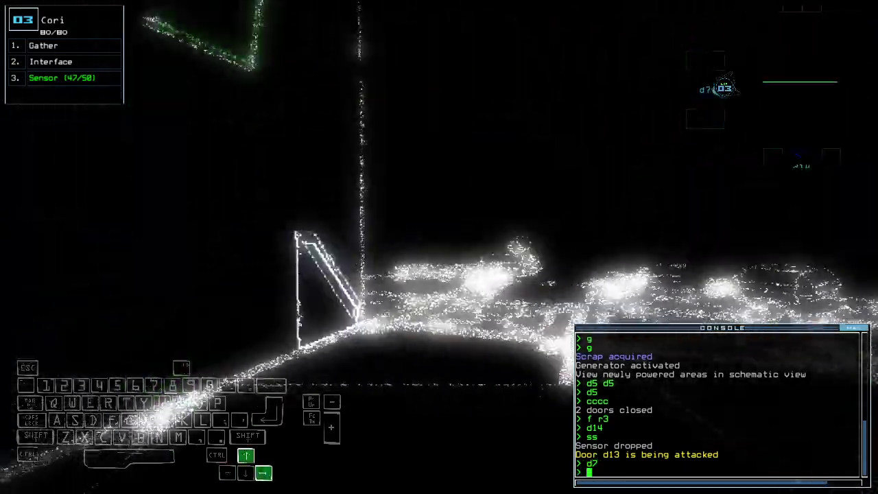
key(Return)
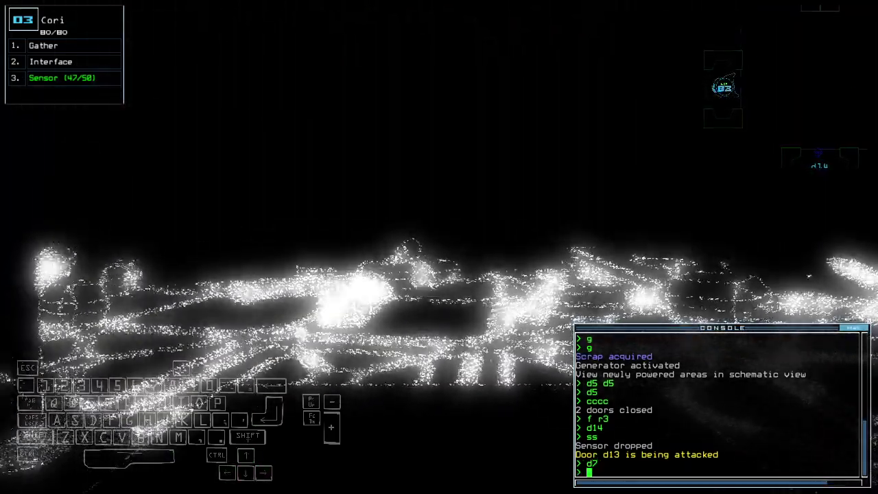
text(ss)
key(Tab)
key(Tab)
text(d1)
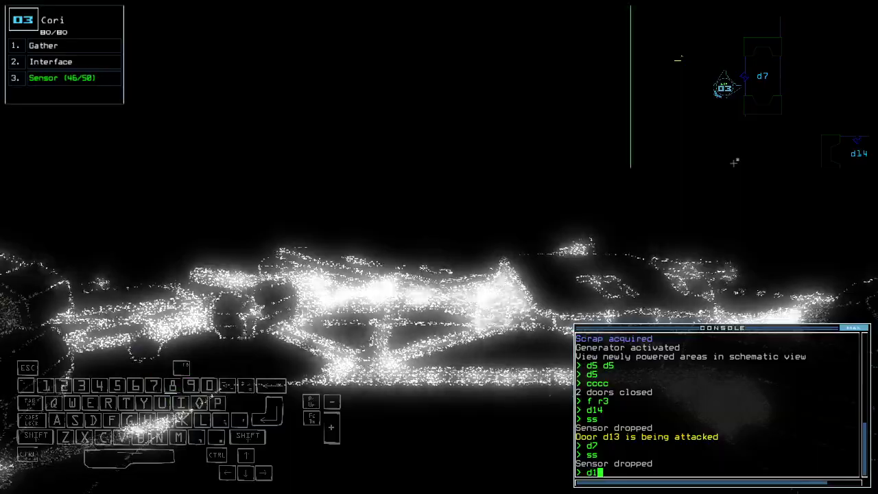
key(Return)
key(Tab)
key(Tab)
key(Right)
text(g)
key(Return)
key(Tab)
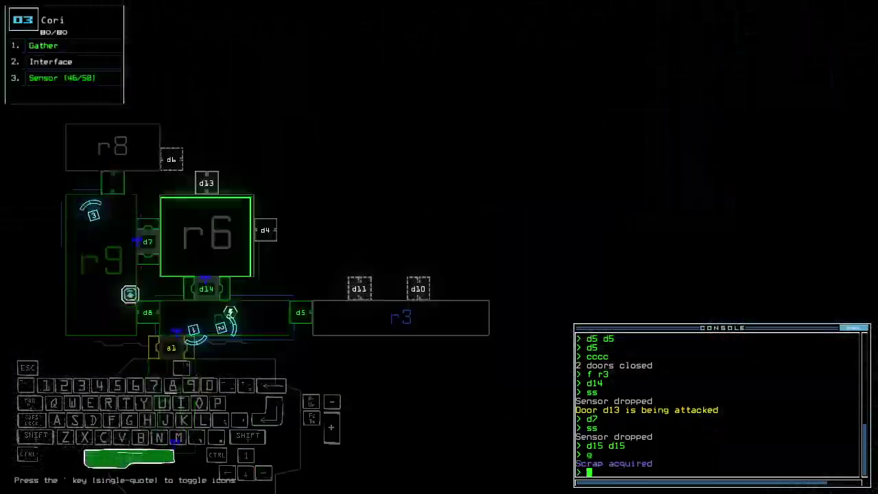
key(Tab)
key(Down)
text(cccc)
key(Return)
key(Up)
text(d15)
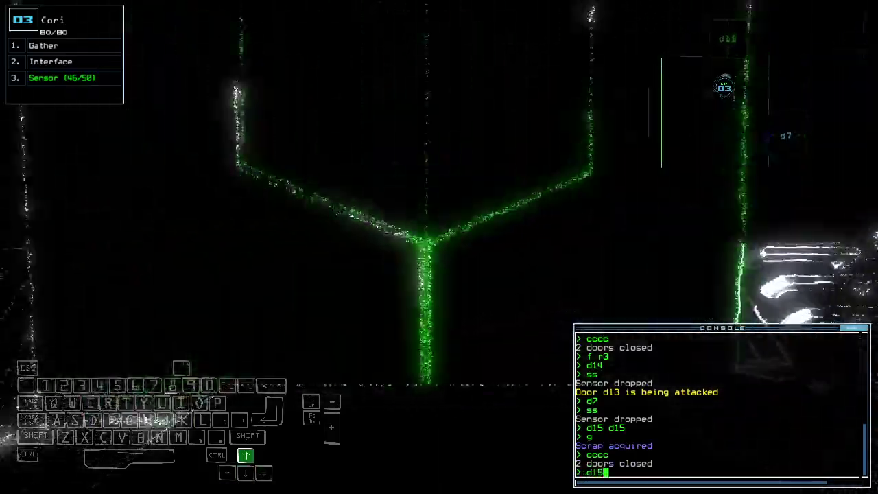
Reopen d15 to drop a sensor and gather scrap in r8, then seal room r1
key(Return)
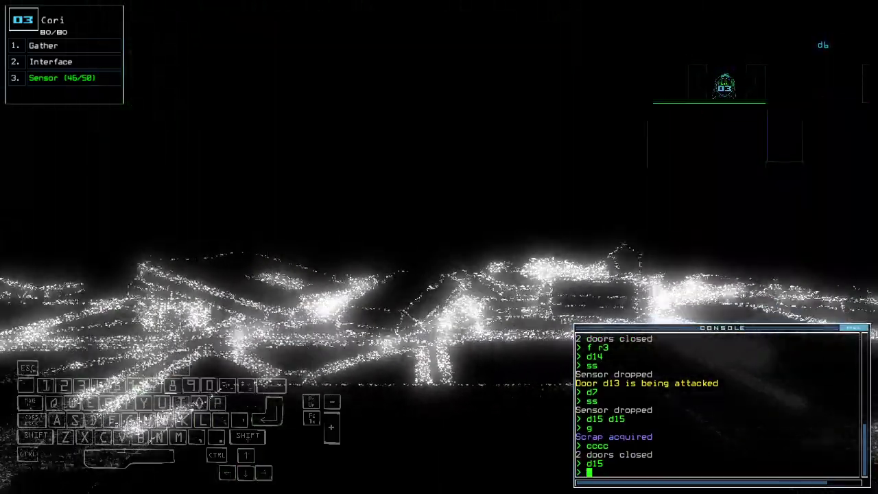
text(ss)
key(Return)
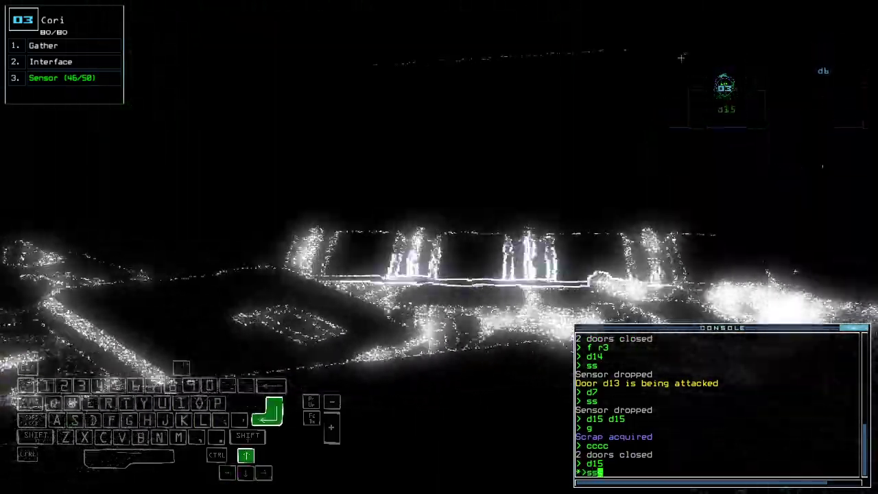
text(g)
key(Return)
key(Down)
key(Right)
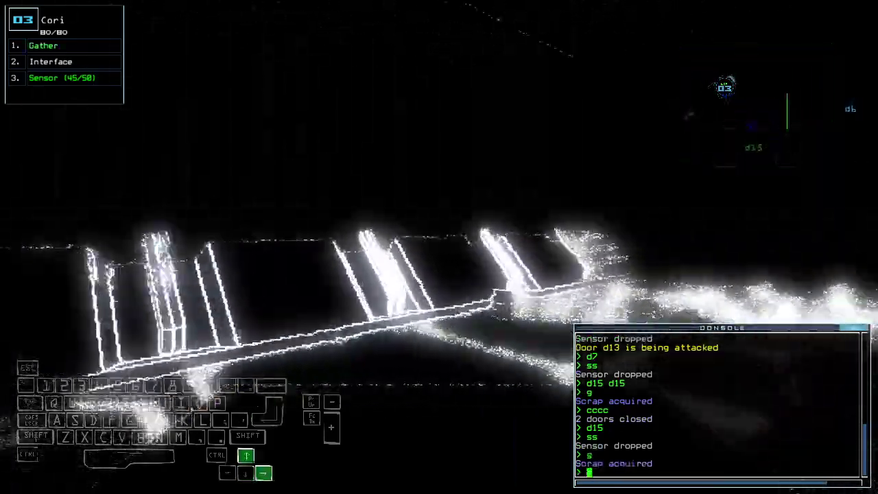
key(Up)
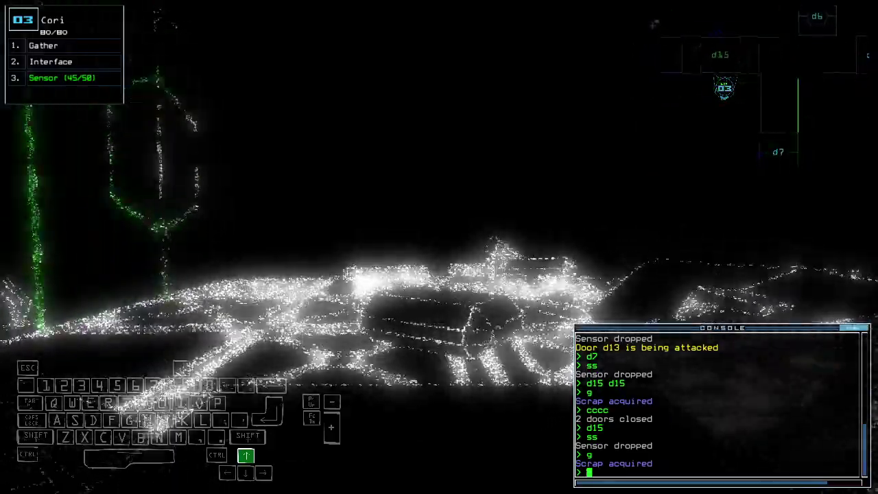
key(Tab)
key(Down)
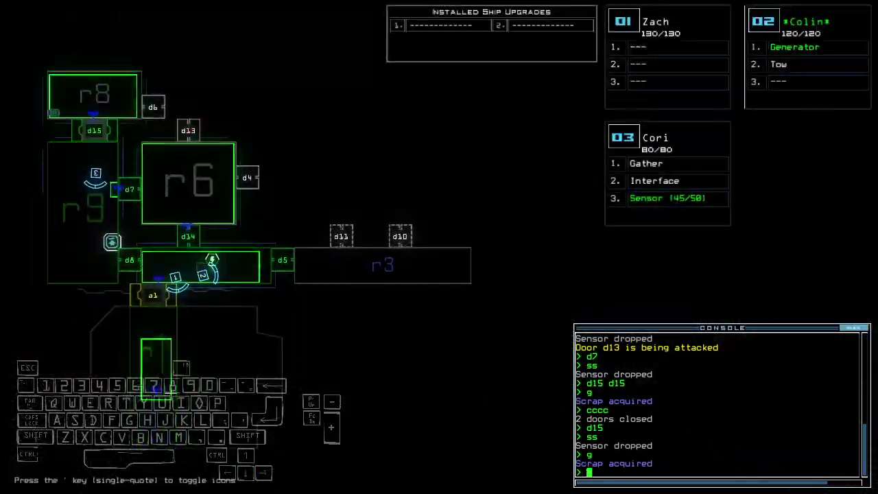
key(Tab)
key(Up)
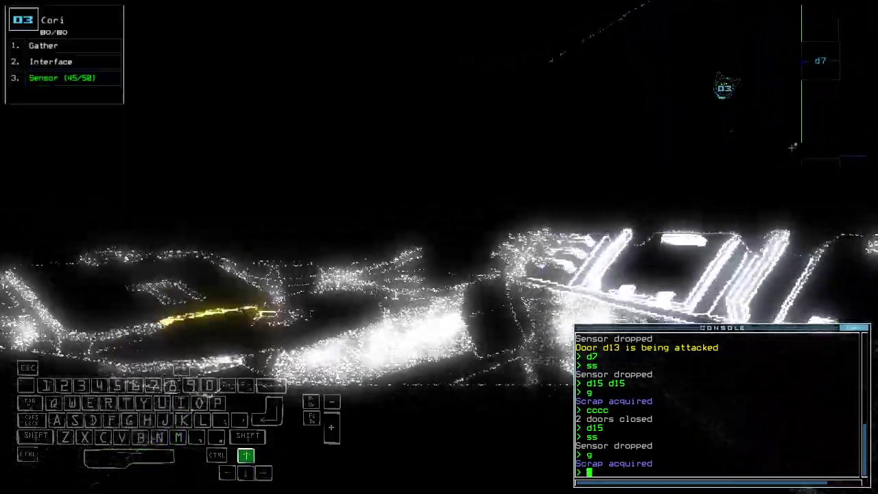
text(g)
key(Return)
text(vv)
key(Return)
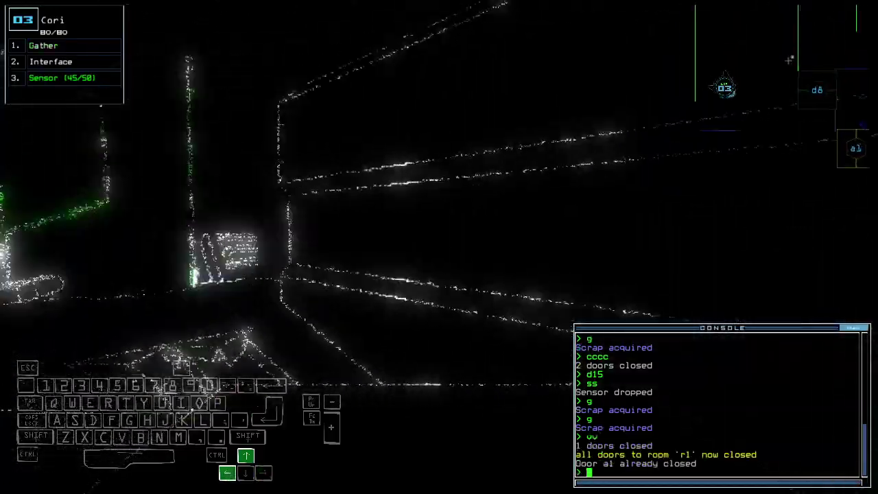
key(Tab)
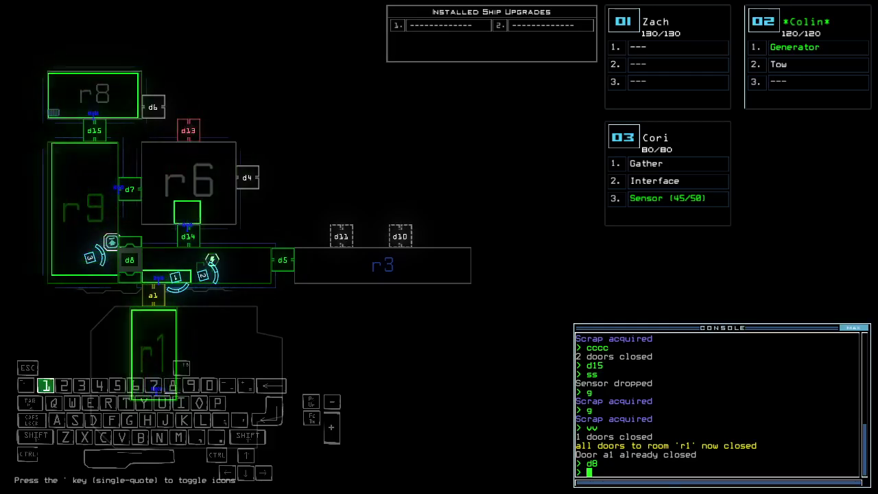
text(1swap to)
Give Zach the tow module and tow the Ship Surveyor toward the airlock
key(Return)
key(Up)
text(tow)
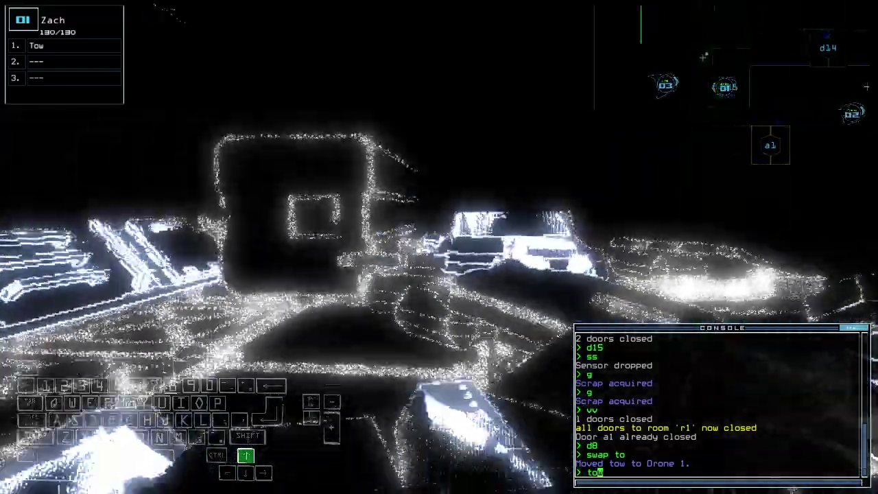
key(Down)
key(Return)
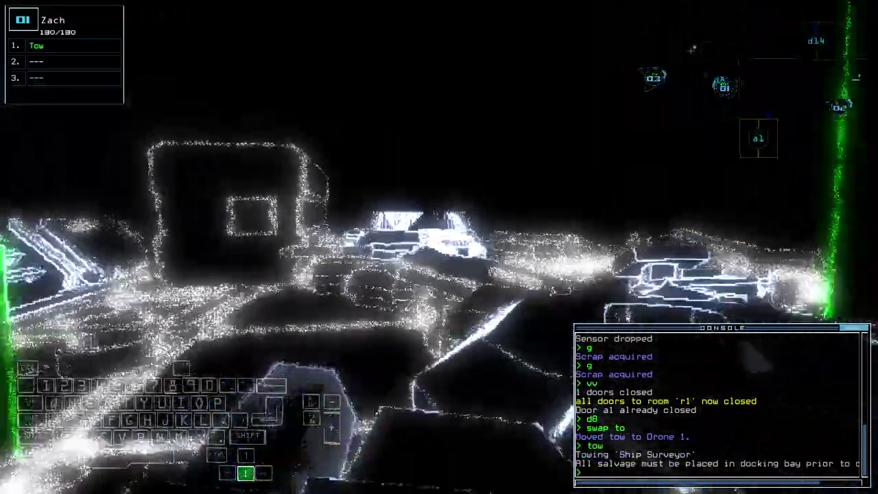
text(cccc)
key(Return)
Open door d8 and the doors to room r1, and recall all three drones
key(Escape)
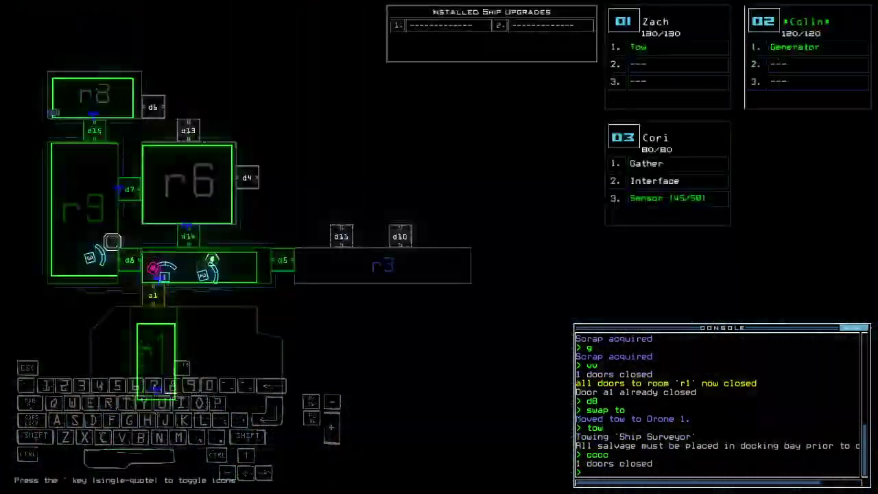
text( arr)
key(Return)
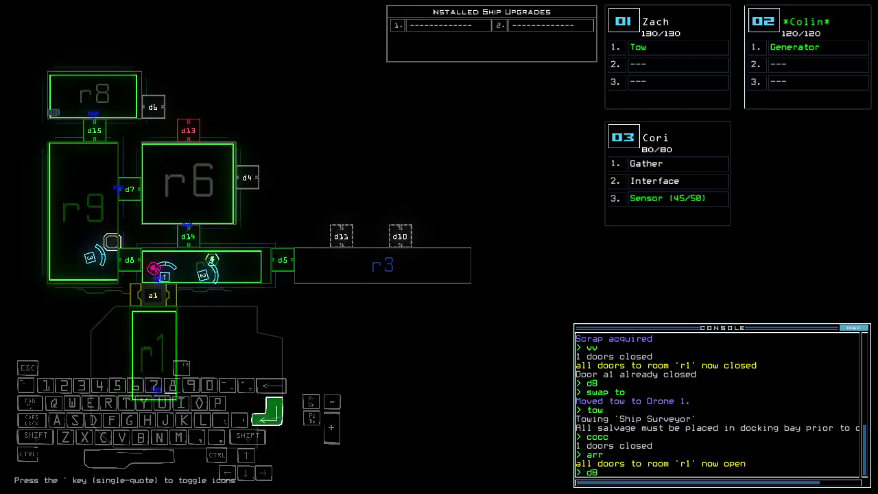
text(8)
key(Return)
text(end)
key(Return)
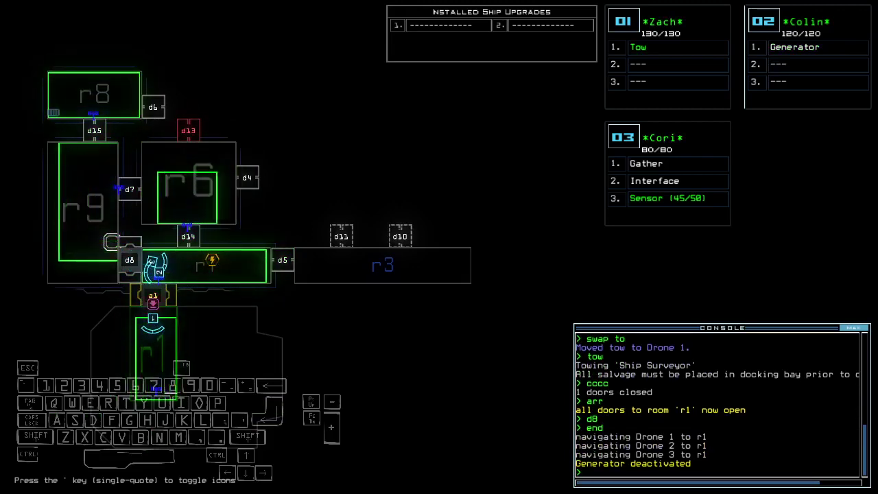
Drive Cori forward and stop towing the Ship Surveyor
key(2)
key(Up)
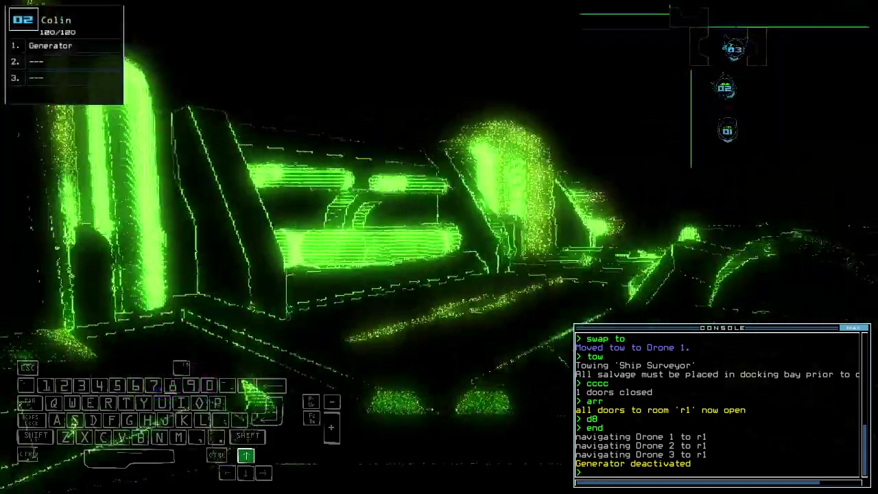
key(3)
key(Right)
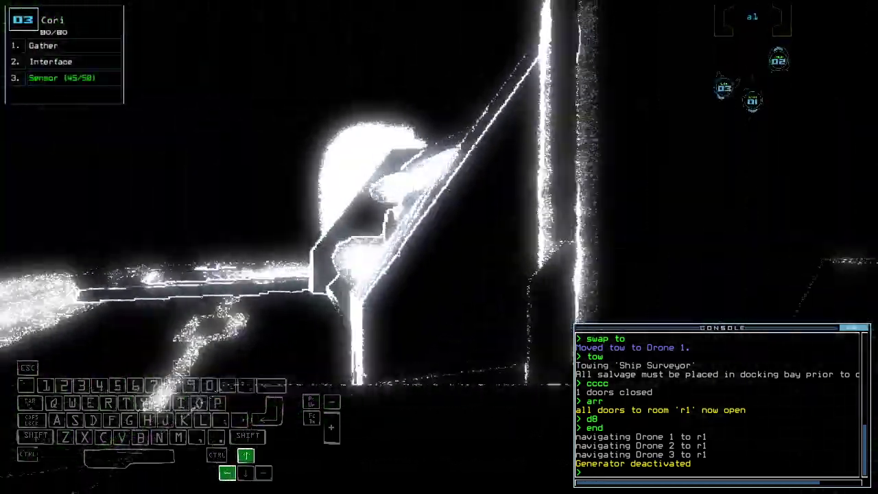
text(1t)
text(ow)
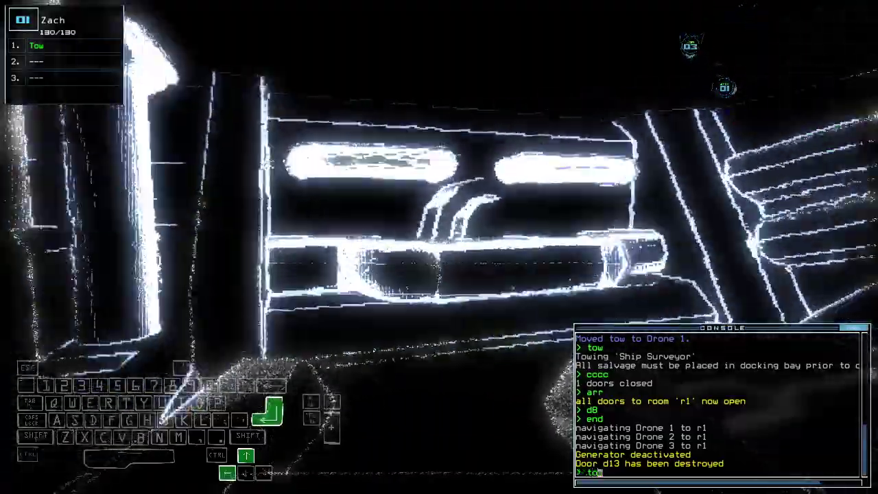
key(Return)
key(Up)
text(te)
Check room r8 with 'f r8' and display the elapsed mission time
key(Return)
key(Tab)
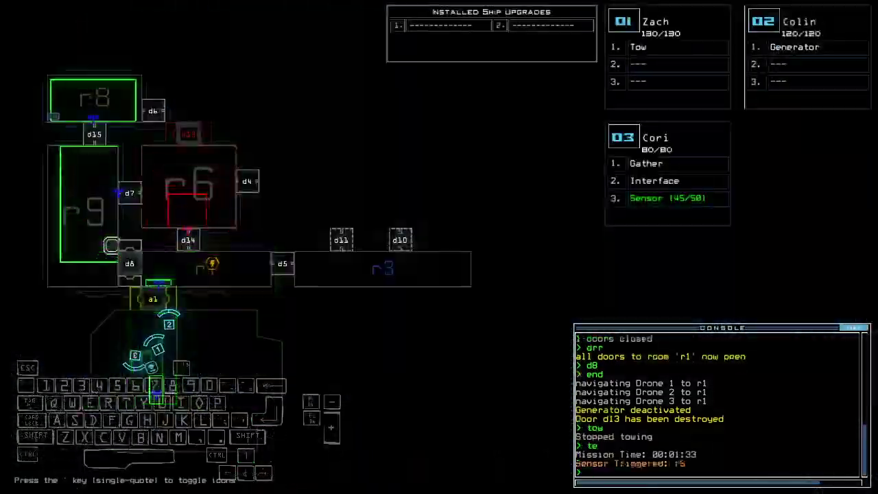
key(Tab)
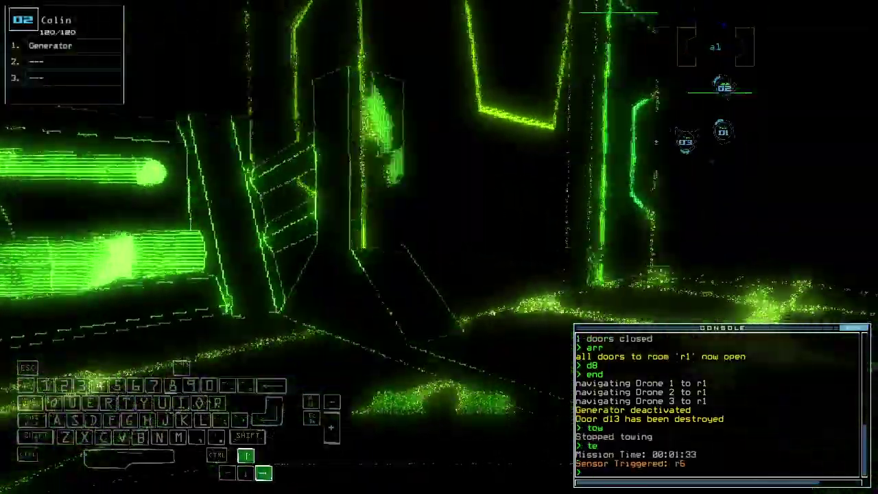
key(Tab)
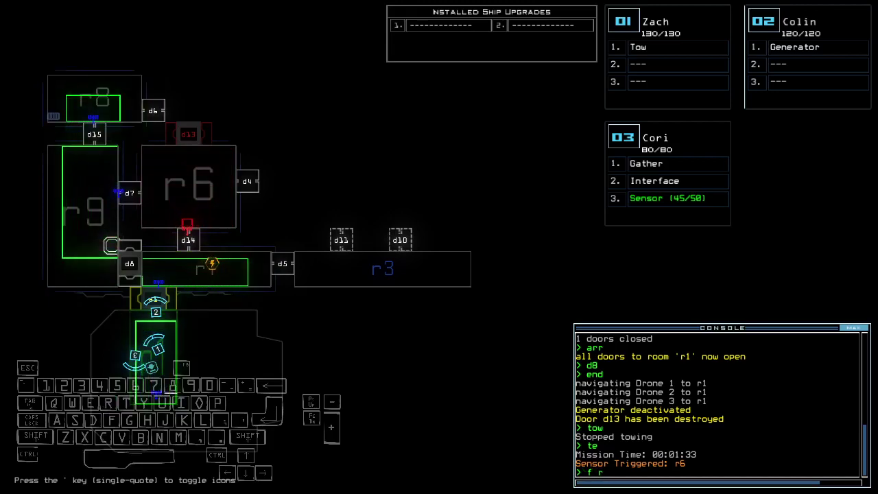
text(8)
key(Return)
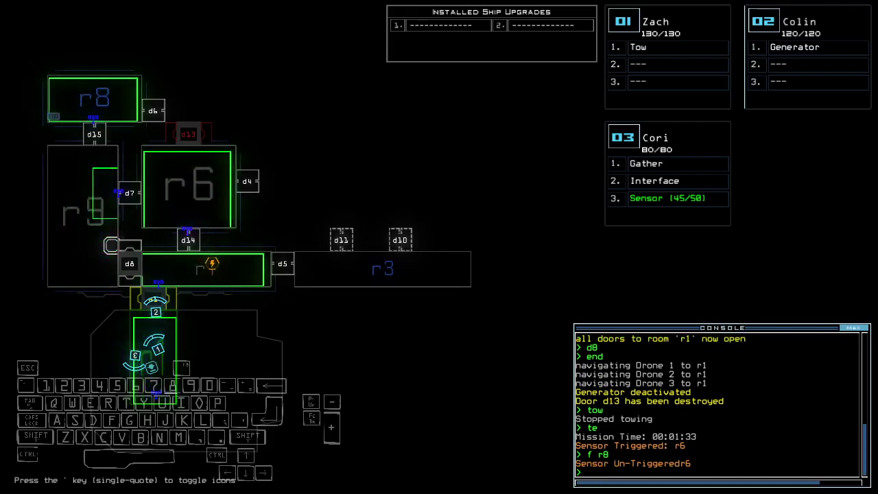
text(te)
key(Return)
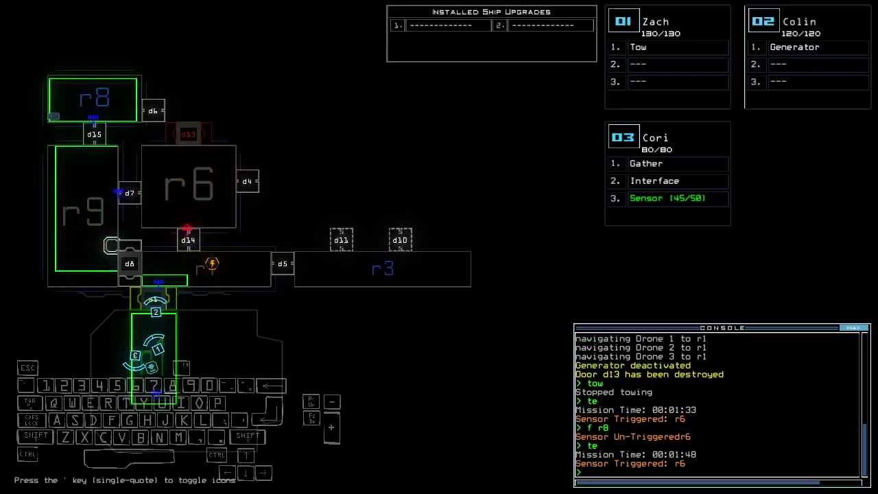
text(2navigate 3)
Send drone 3 to drone 2's room r7 and turn on the generator
key(Return)
key(Up)
text(g)
key(Return)
key(2)
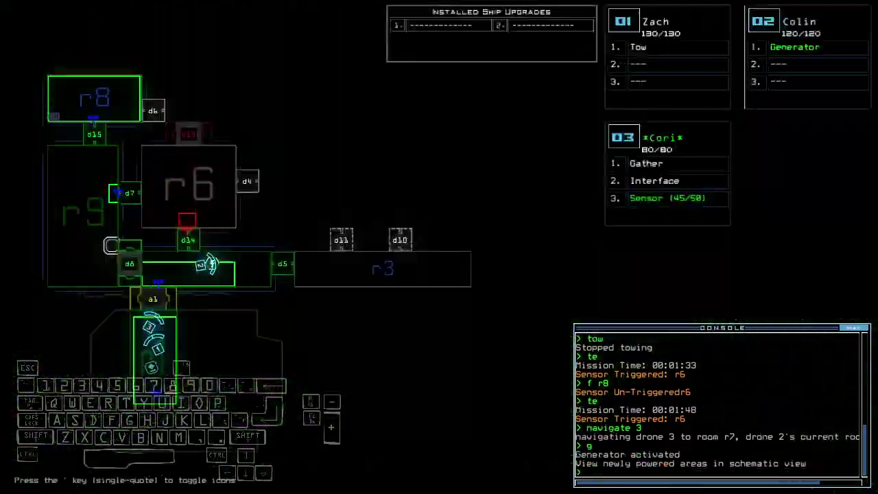
key(3)
key(Up)
text(d7)
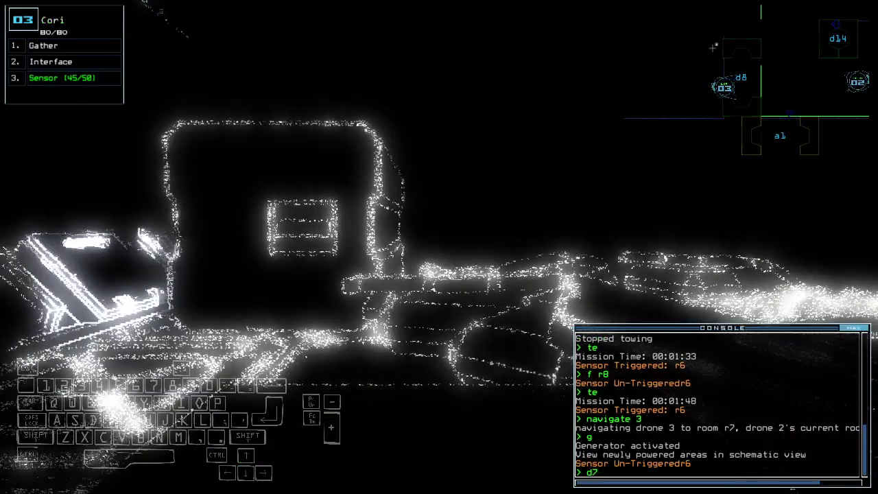
text(3)
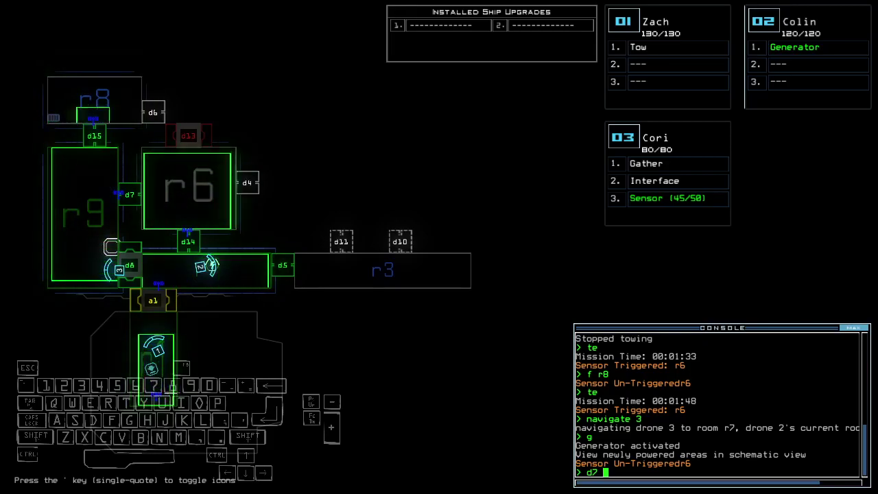
Open door d7, then close the open doors and back drone 3 away
key(Return)
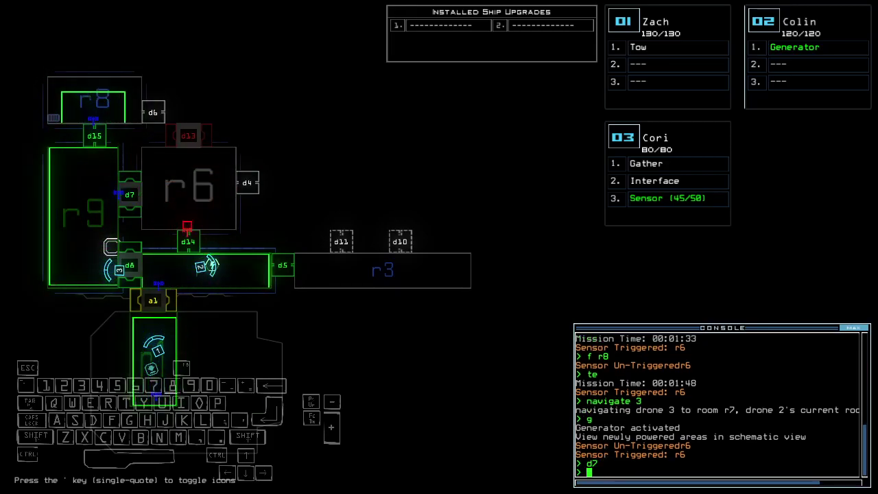
key(Tab)
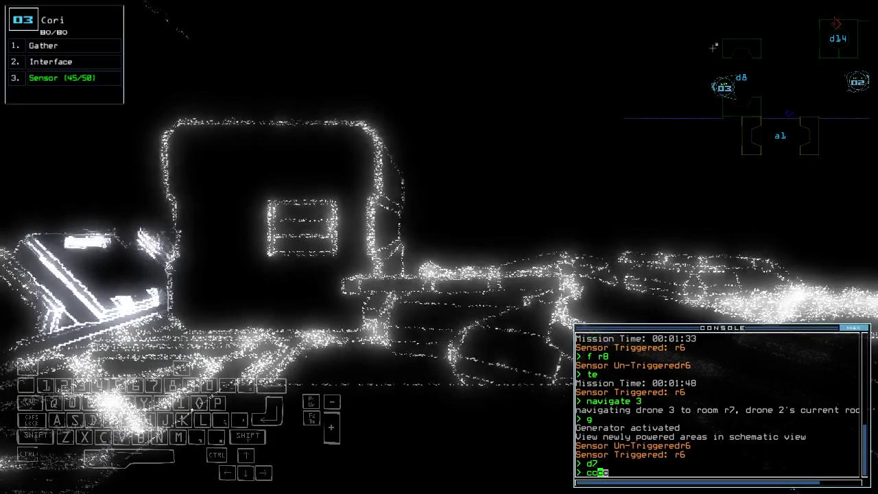
text(cc)
key(Down)
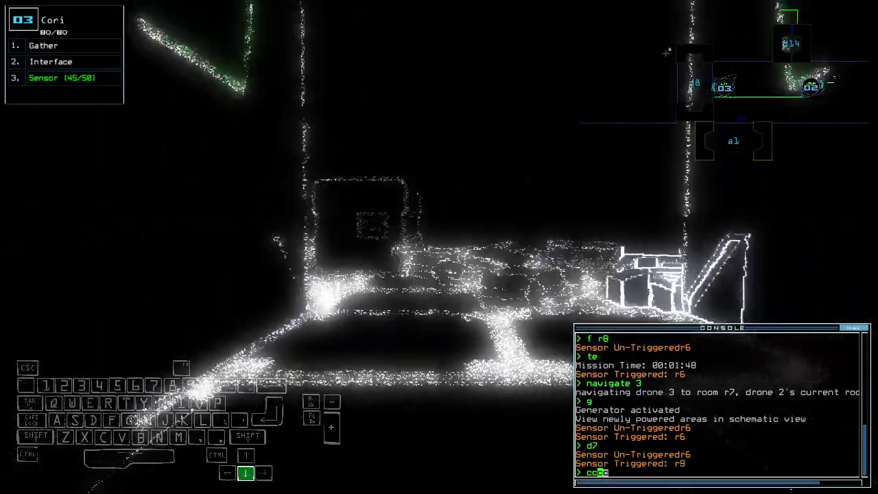
key(Return)
key(space)
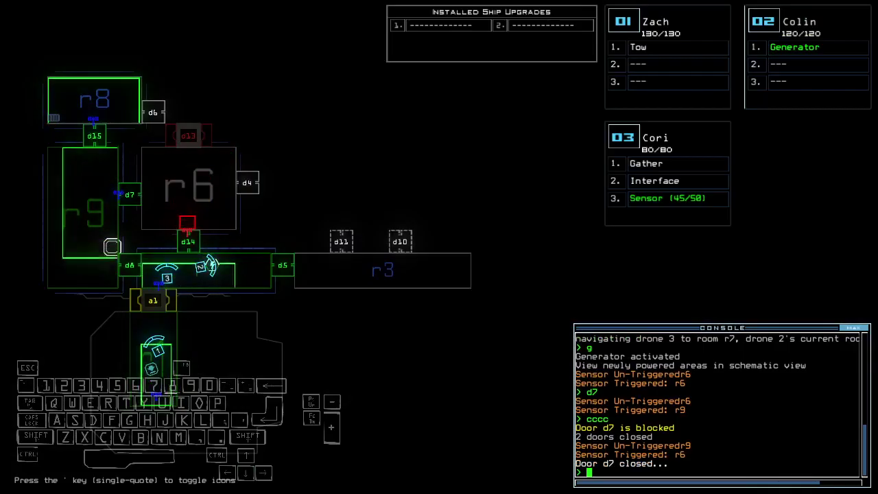
text(d8)
Toggle doors d8 and d7 and reseal, then open d14 and drive drone 3 into r6
key(Return)
key(space)
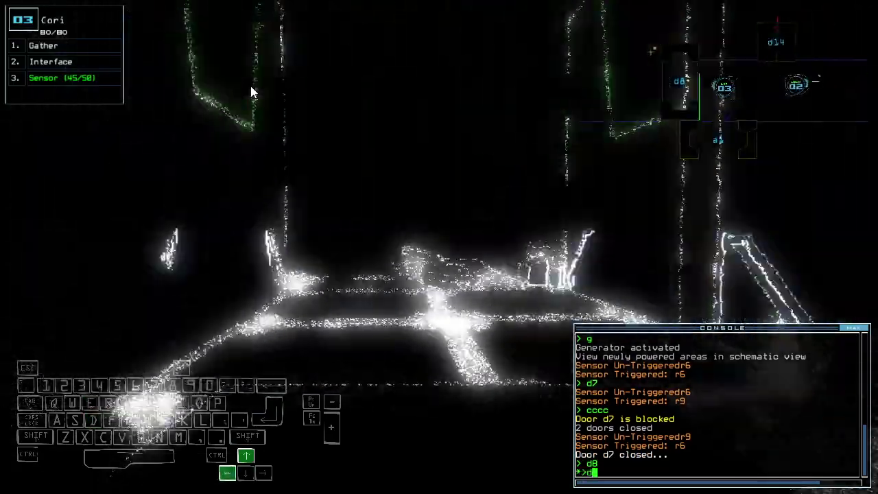
text(7)
key(Return)
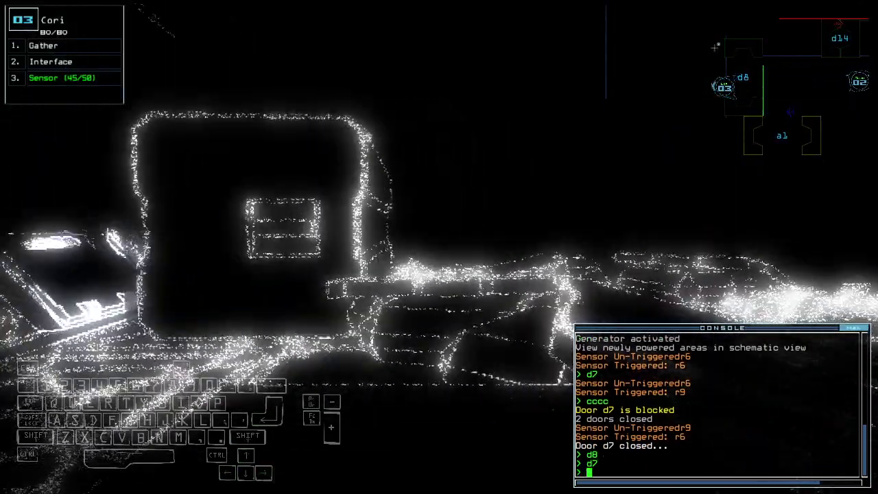
key(Up)
key(Return)
key(Up)
key(Right)
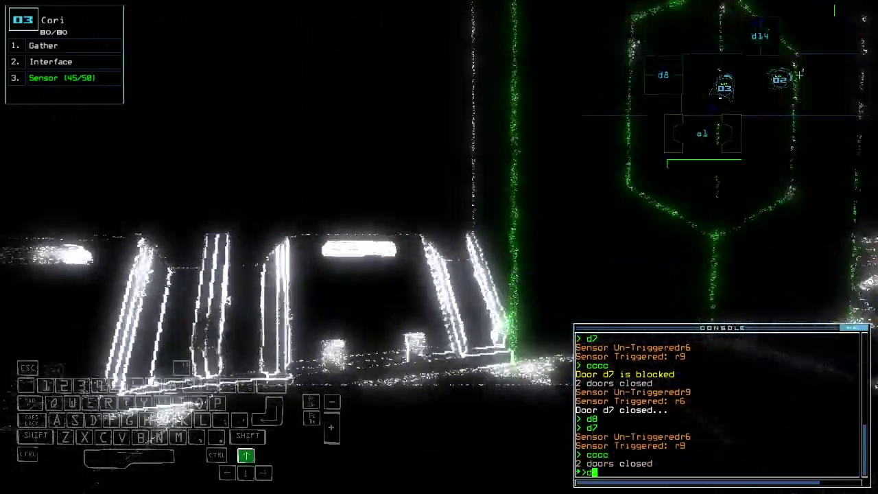
text(d14)
key(Return)
key(Up)
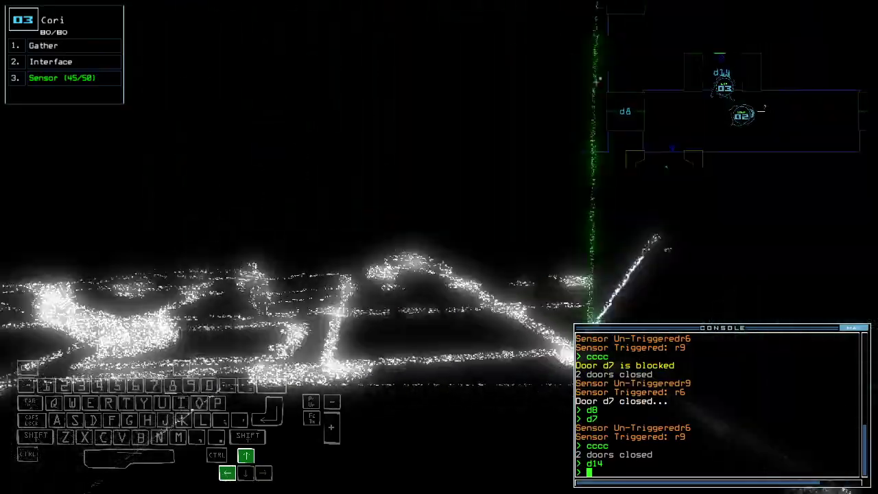
key(Tab)
key(Tab)
Open door d15, drop a motion sensor, and gather scrap twice in room r5
key(space)
text(d1)
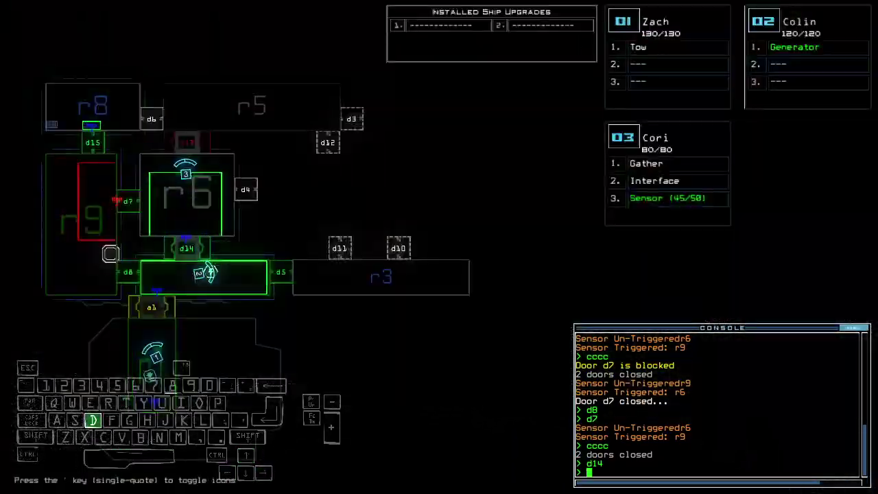
text(5)
key(Return)
key(Up)
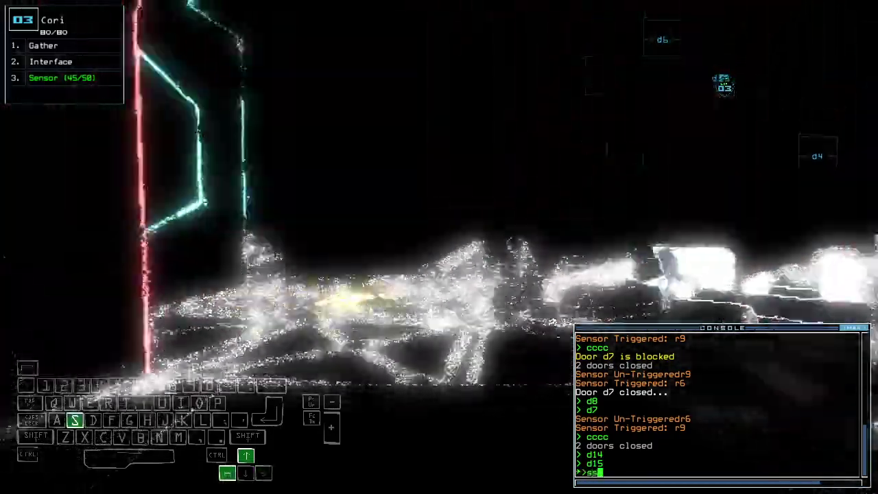
key(Return)
text(g)
key(Return)
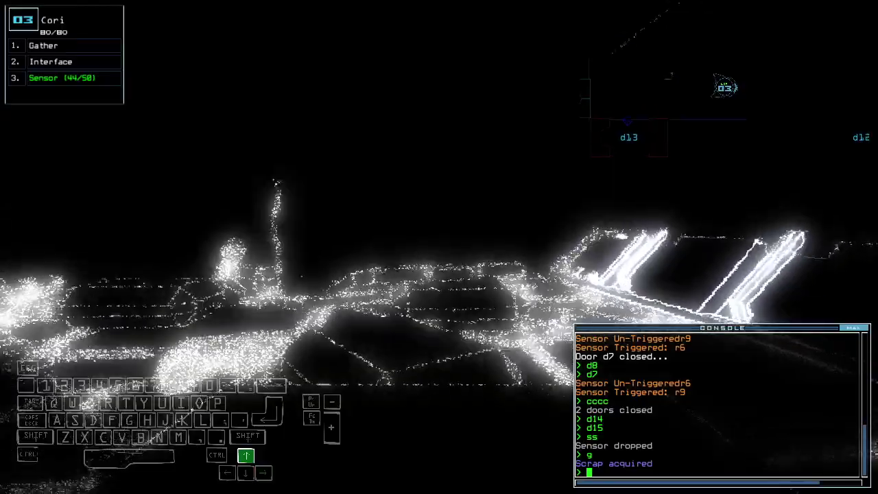
text(g)
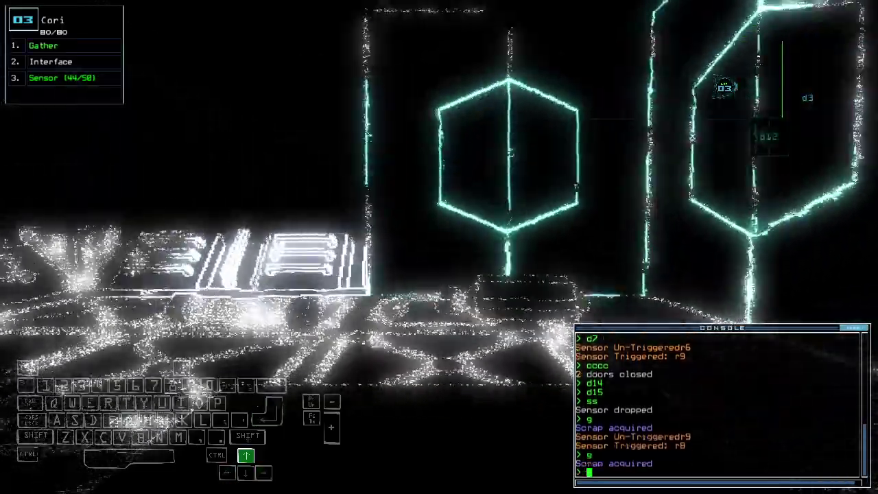
key(Return)
Toggle door d14, drive Colin forward, and turn the generator back on
key(space)
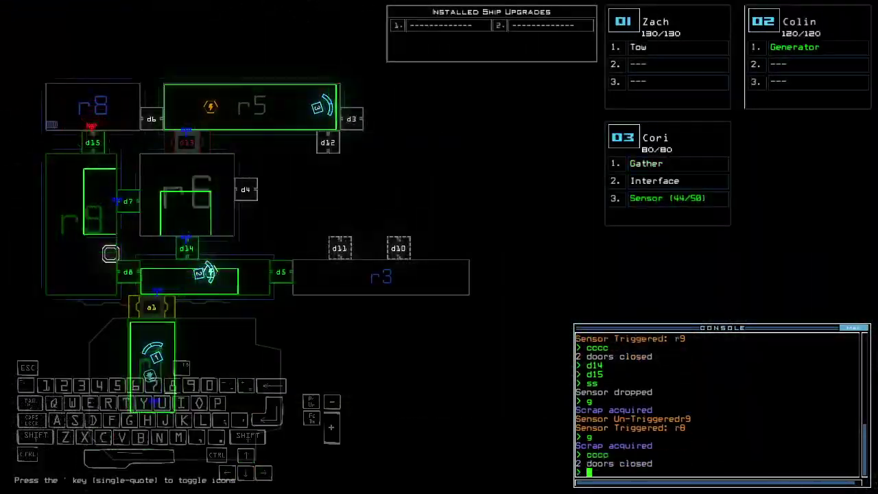
text(d14)
key(Return)
key(space)
key(Up)
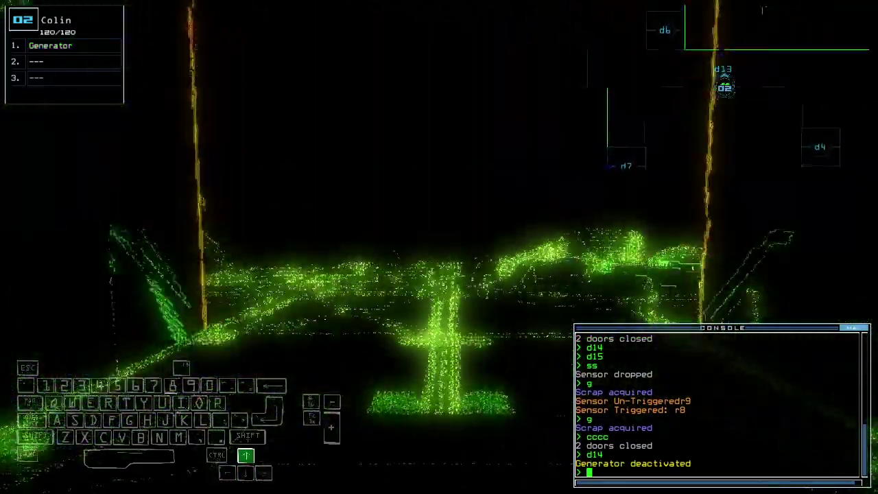
text(generator)
key(Return)
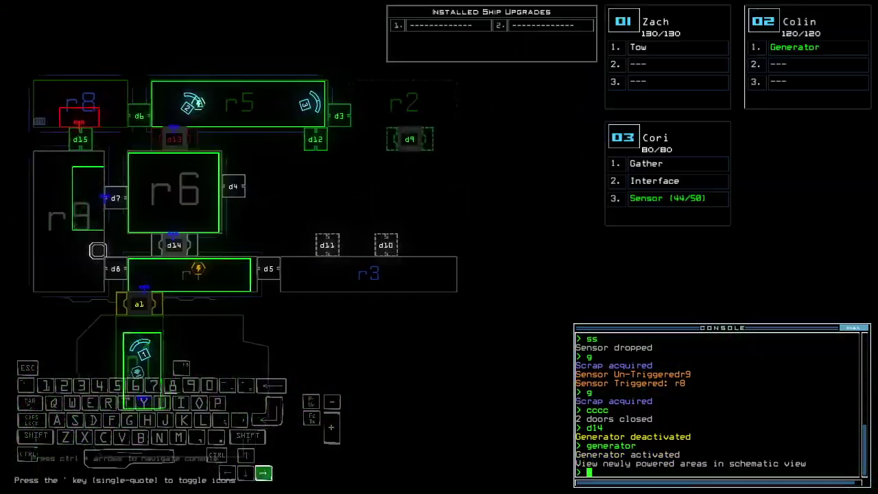
Open doors d9, d3 (toggled twice) and d12 while advancing drone 3
key(Right)
text(9)
key(Return)
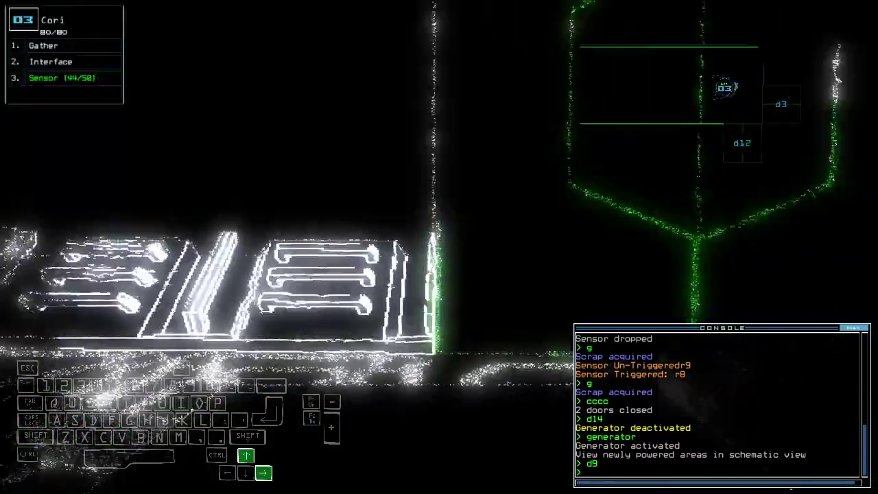
text(d3)
key(Return)
key(Right)
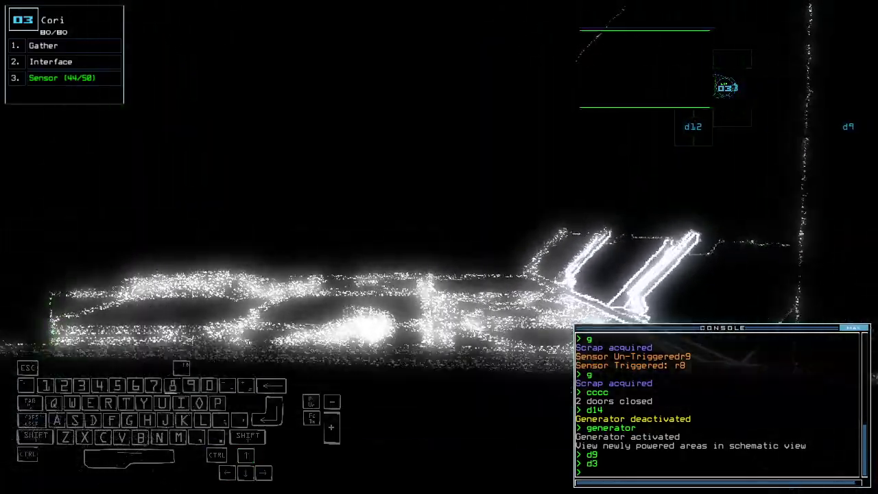
text(d3)
key(Down)
key(Return)
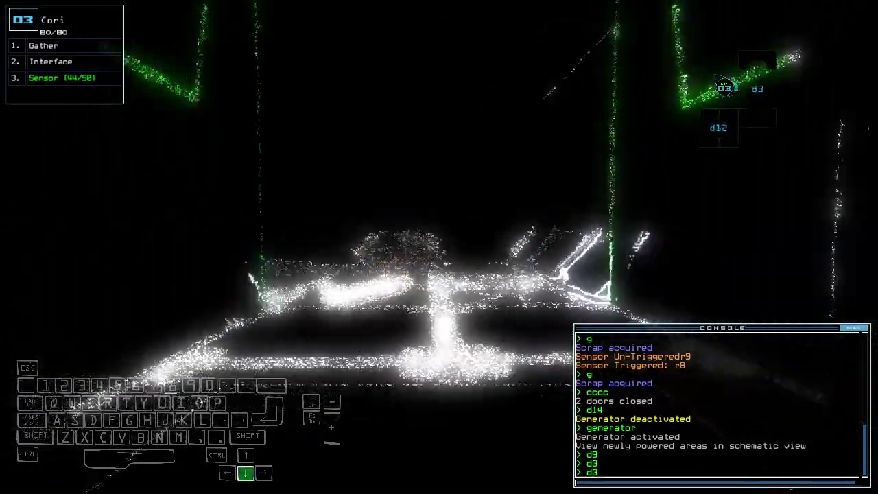
text(d12 d)
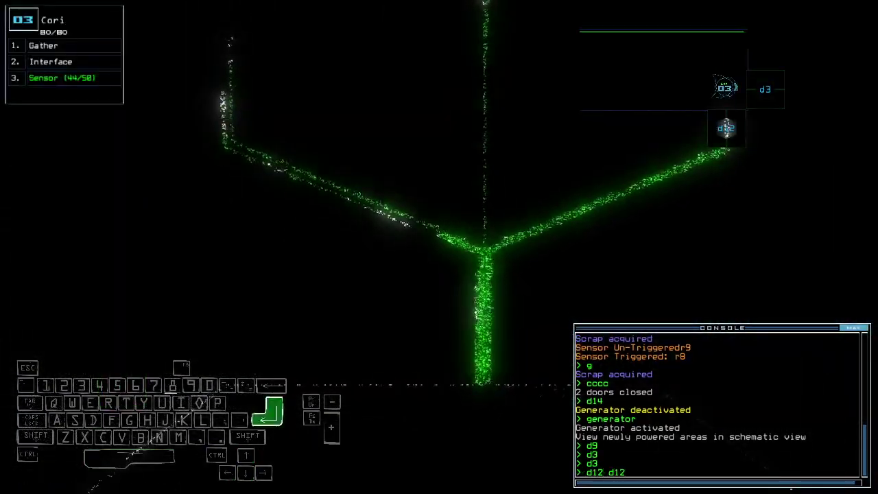
text(12)
key(Return)
text(d1)
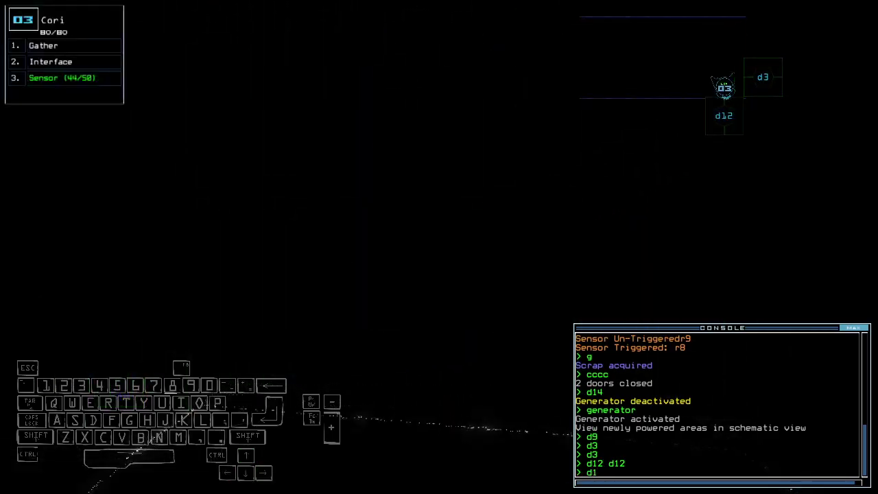
text(2)
Toggle door d12, drop a motion sensor, and steer drone 3 toward r4
key(Return)
text(d1)
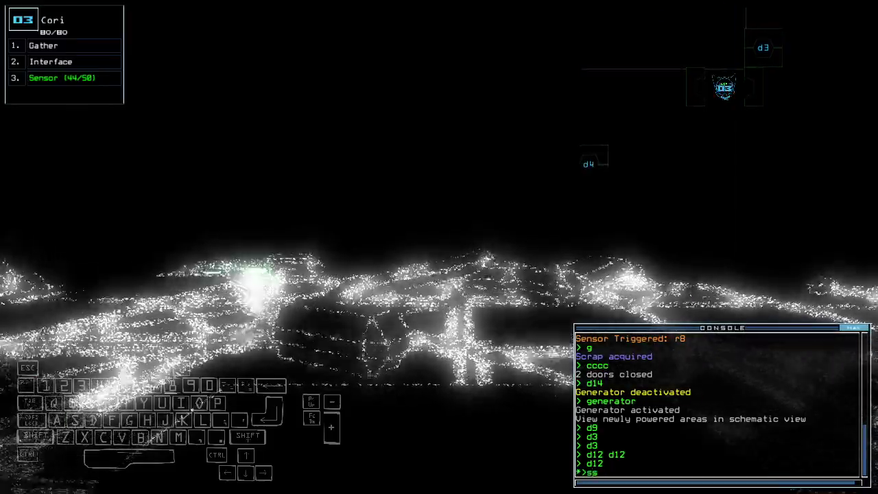
key(Up)
key(Return)
key(Right)
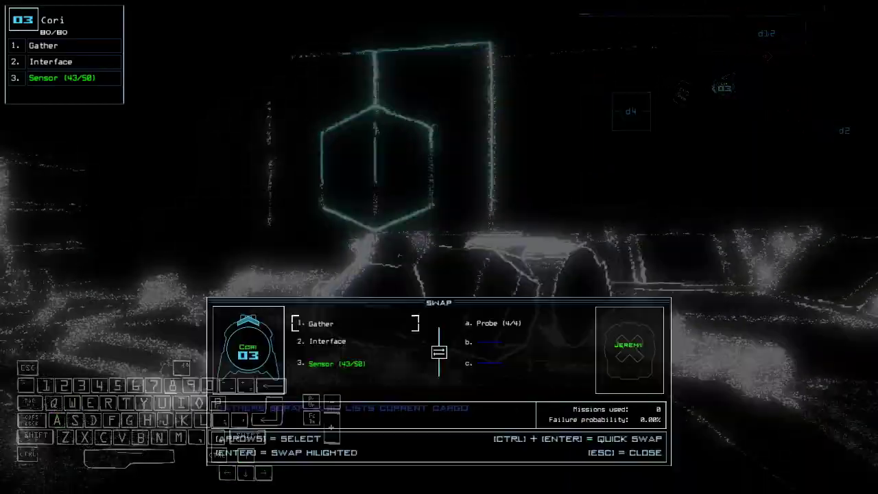
key(Escape)
Keep driving drone 3 toward r4, then return to the schematic map
key(Down)
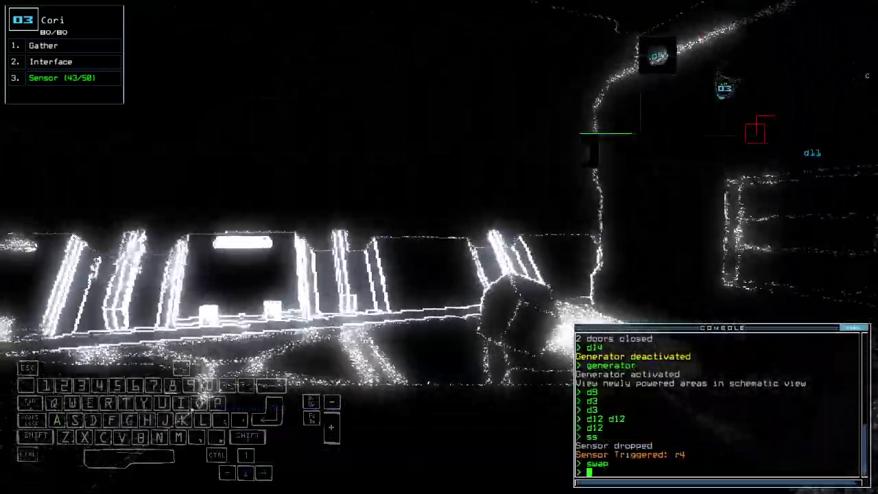
key(space)
key(space)
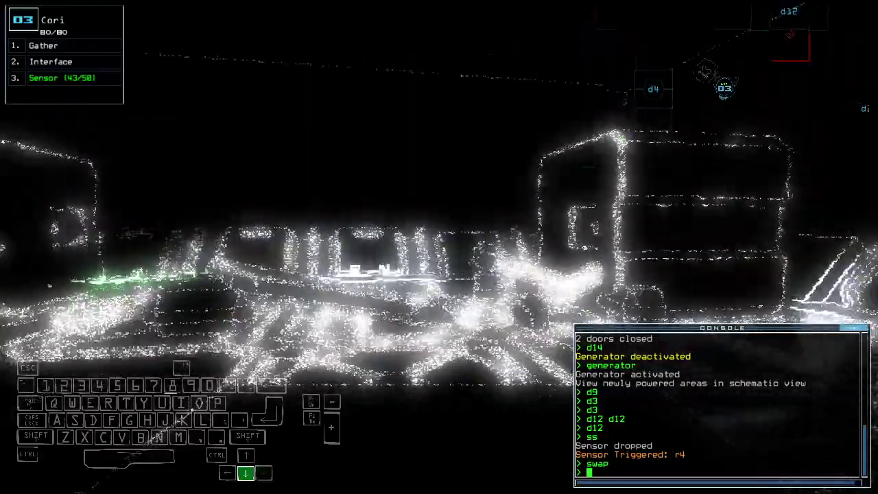
key(space)
key(space)
key(Up)
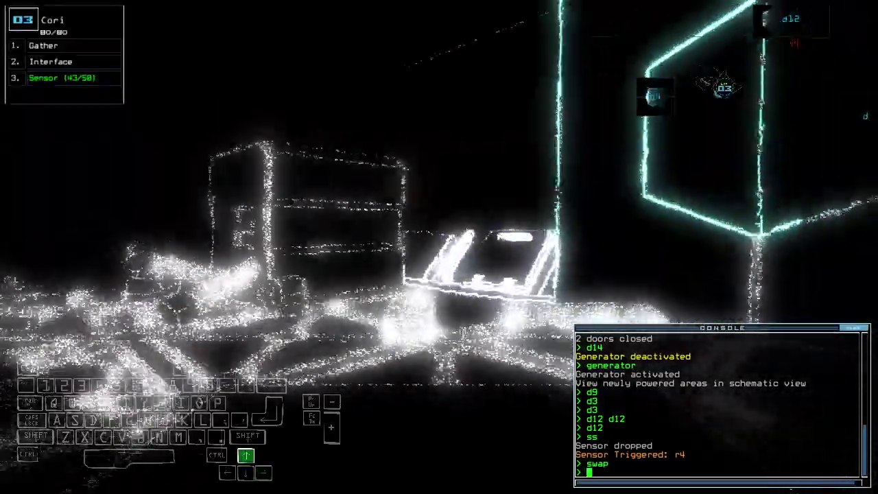
key(Left)
key(space)
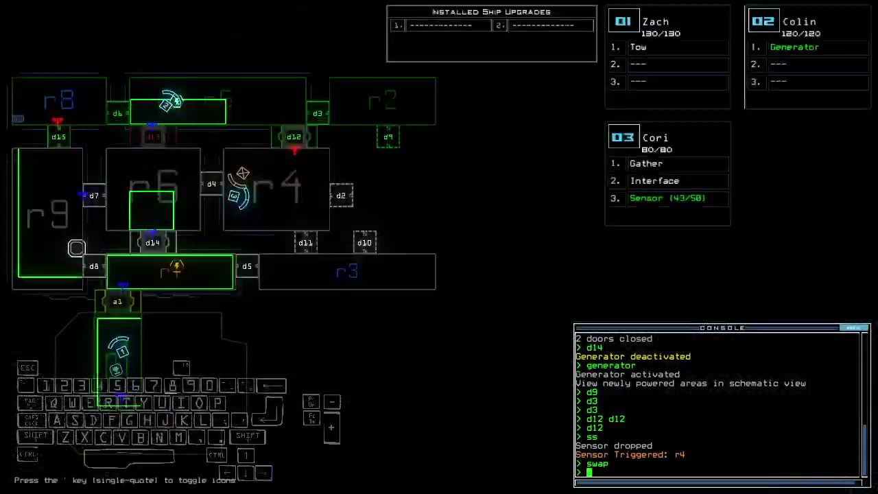
key(space)
Drive drone 2 forward and drop its probe near room r4
key(Up)
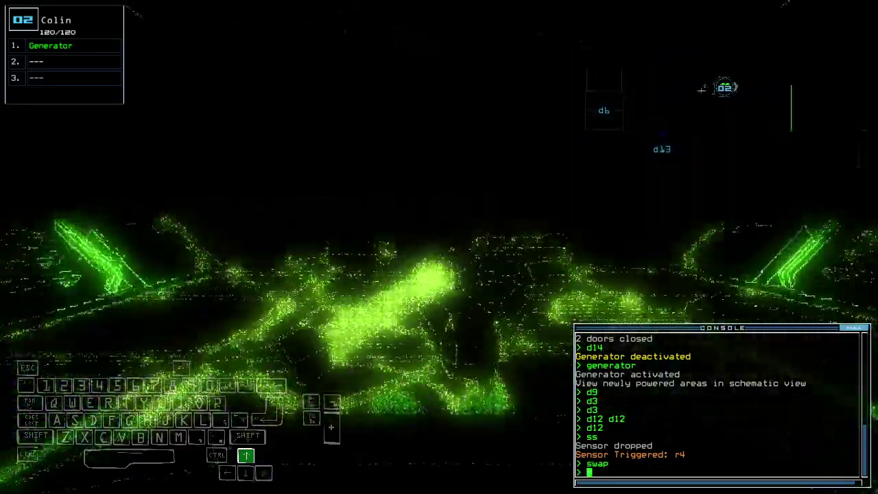
text(swap pr)
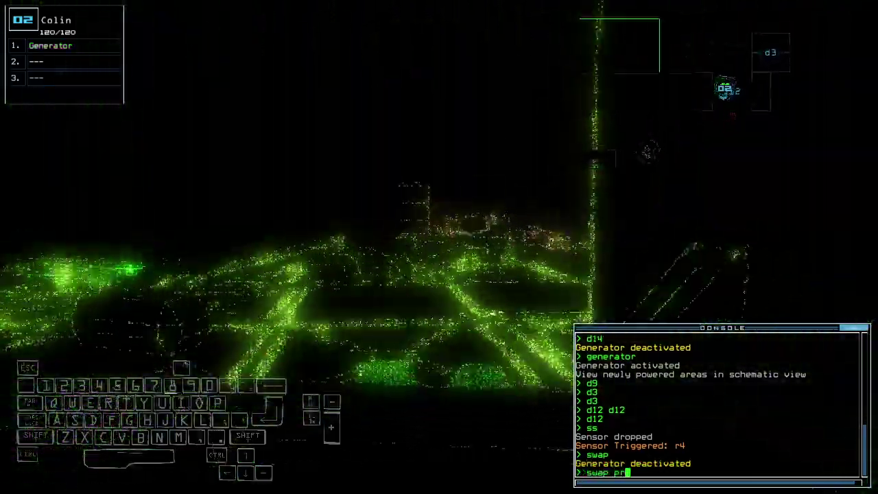
text(fff)
key(Return)
key(space)
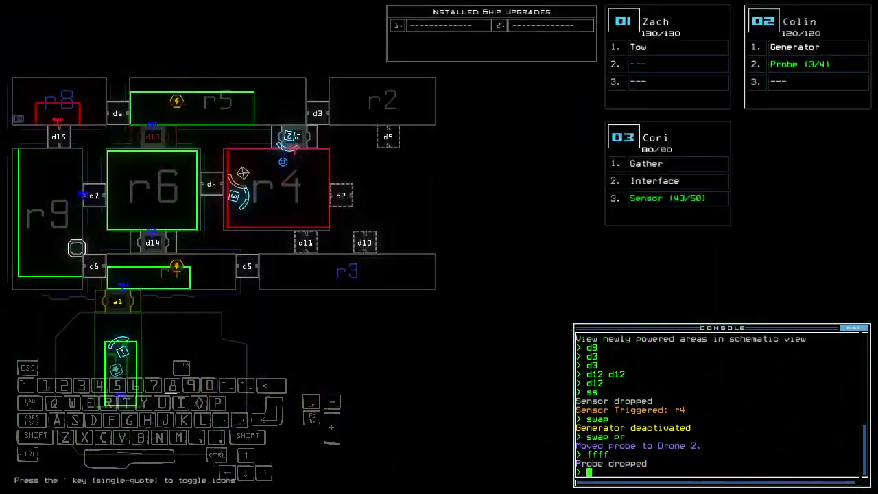
Drive drone 3 forward and gather scrap with it
key(space)
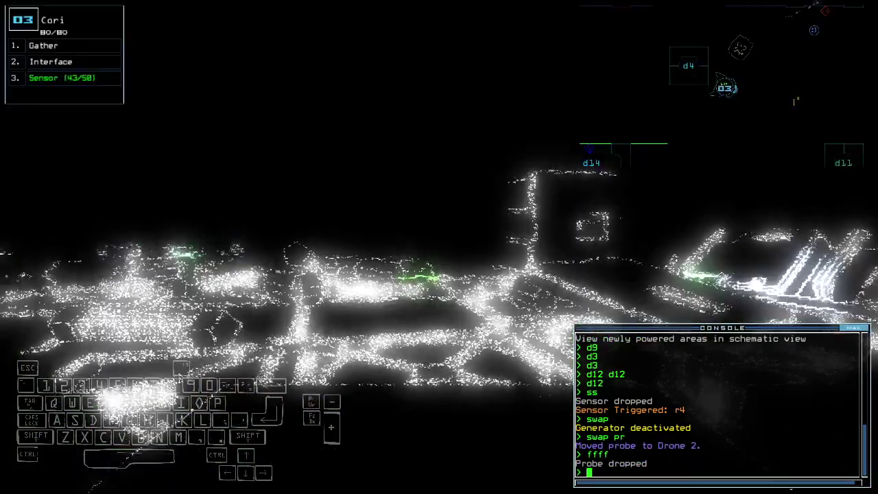
key(Up)
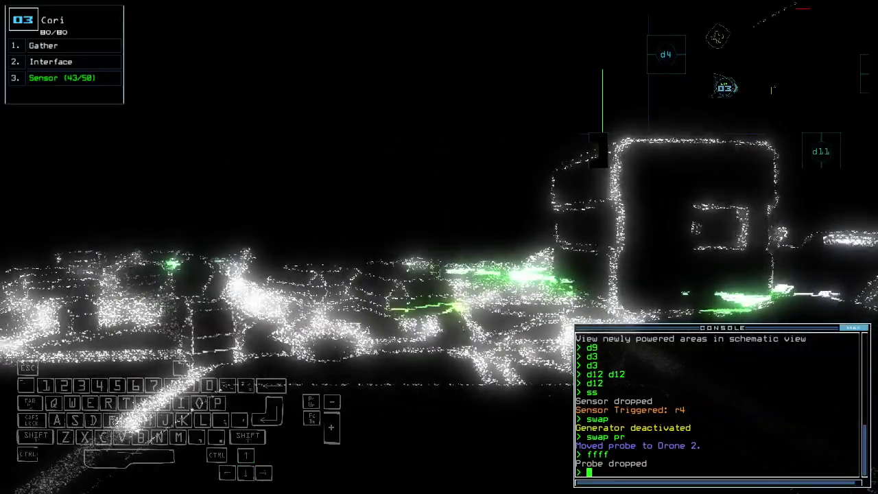
key(space)
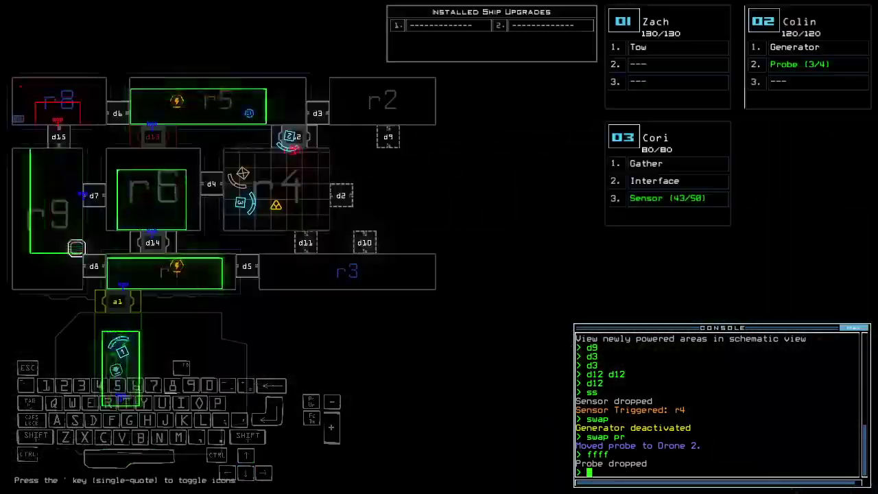
key(space)
key(Up)
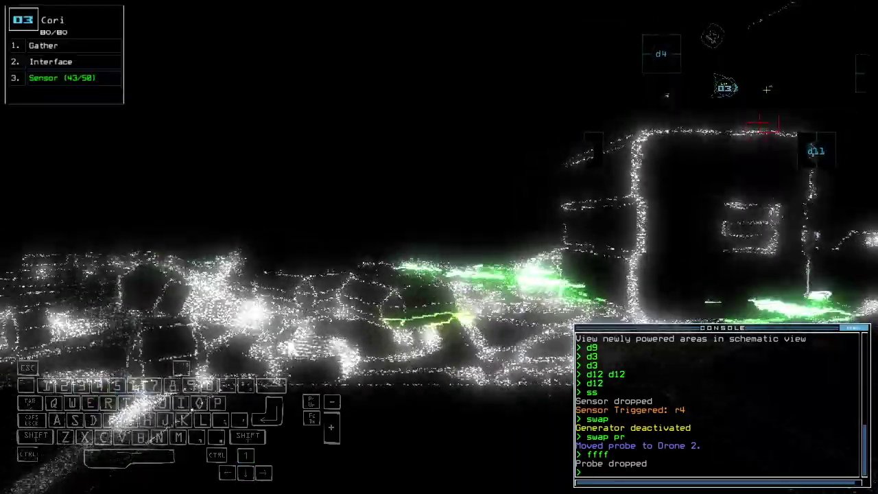
text(g)
key(Return)
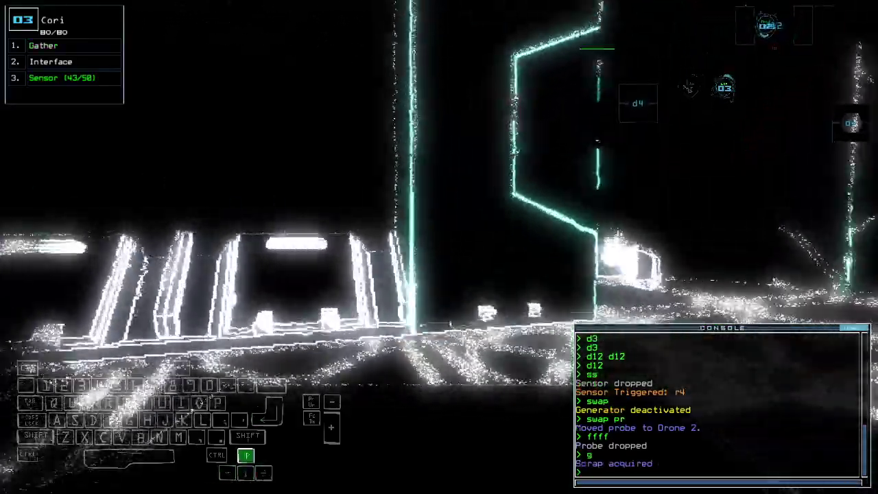
Turn drone 2 right, advance drone 3, and check the elapsed mission time
key(2)
key(Right)
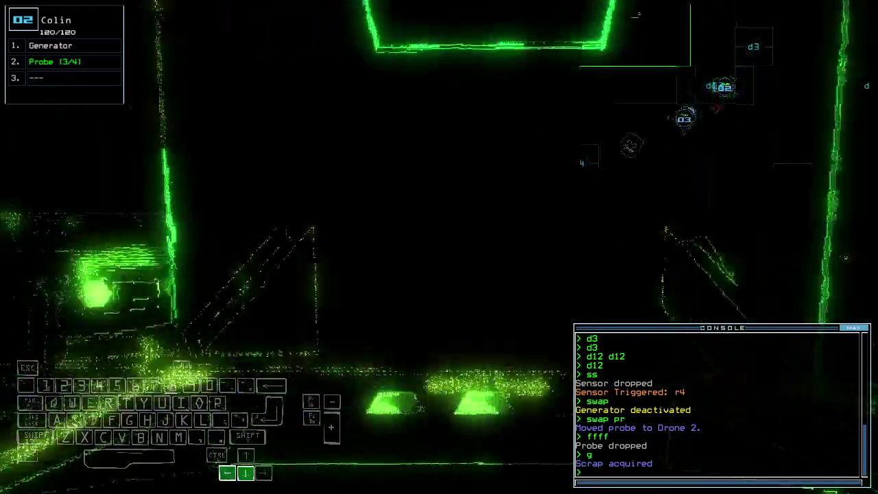
key(3)
key(Up)
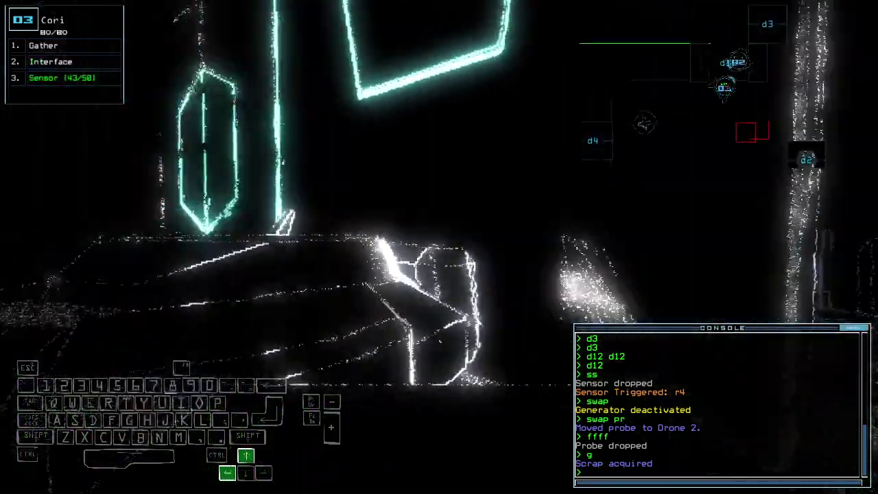
key(space)
text(te)
key(Return)
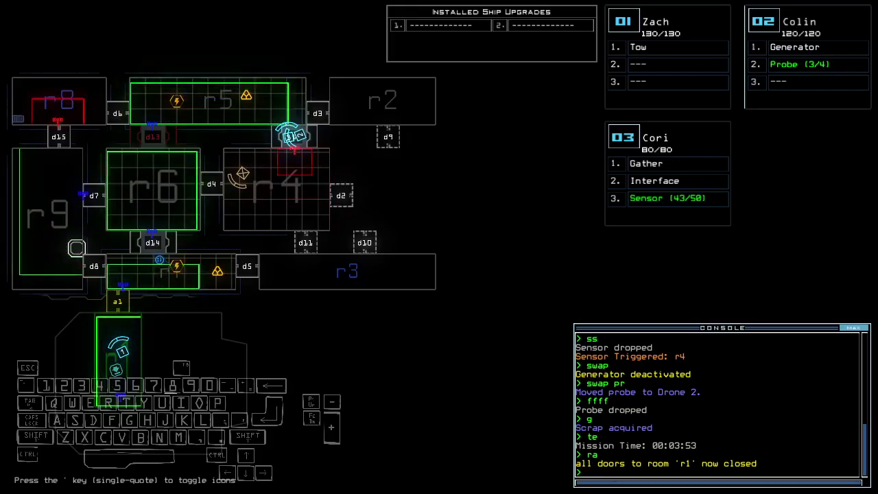
Close all doors to room r1 and keep drone 3 moving forward
key(space)
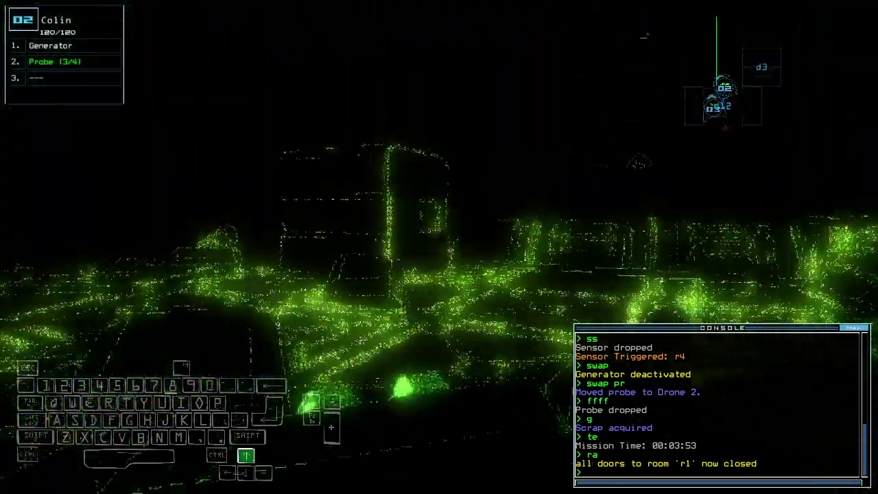
text(g)
key(Return)
key(3)
key(Up)
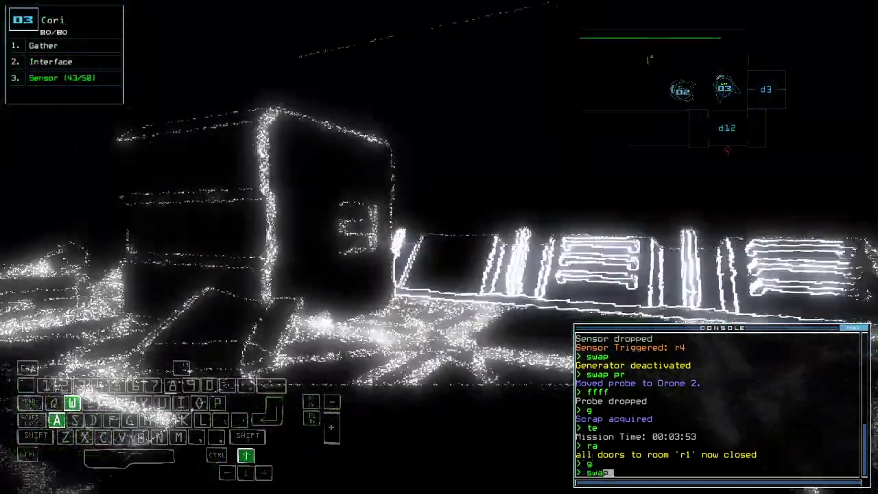
text(swap in pr)
Swap drone 3's interface for drone 2's probe and gather scrap with drone 3
key(Return)
key(Left)
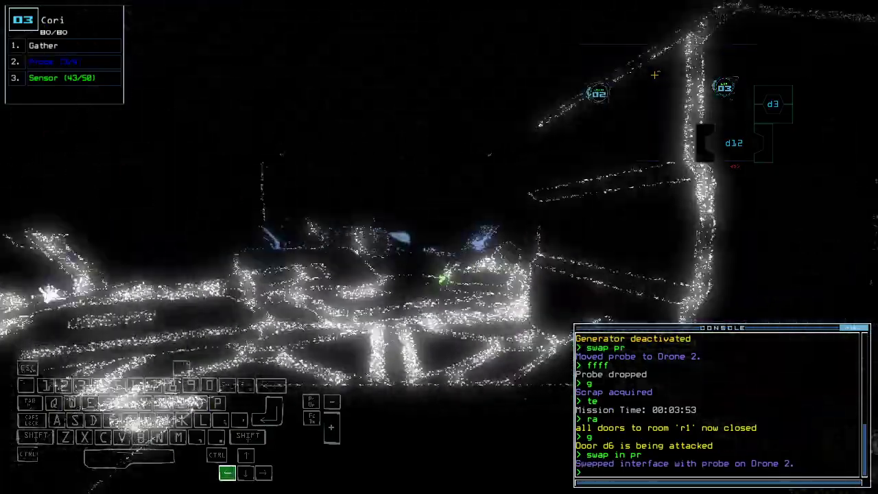
key(Up)
text(g)
key(Return)
Close the open door, open door d15, and pick up the nearby probe
key(space)
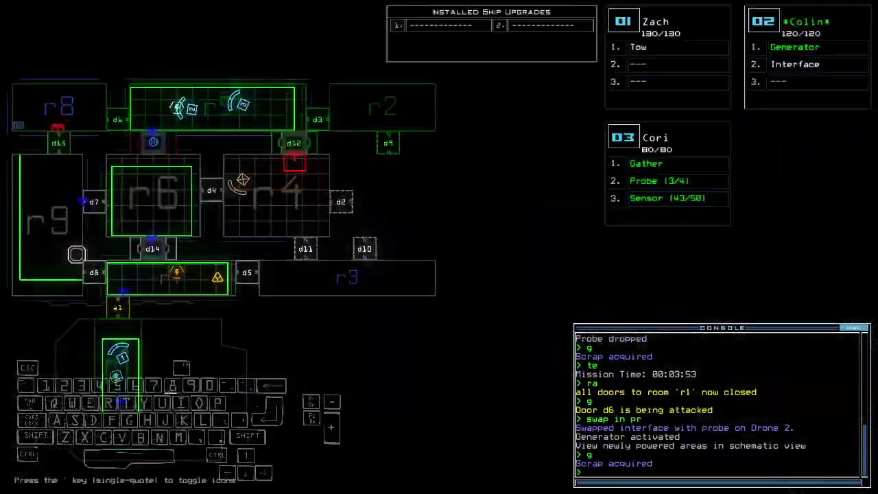
text(ccc)
key(Return)
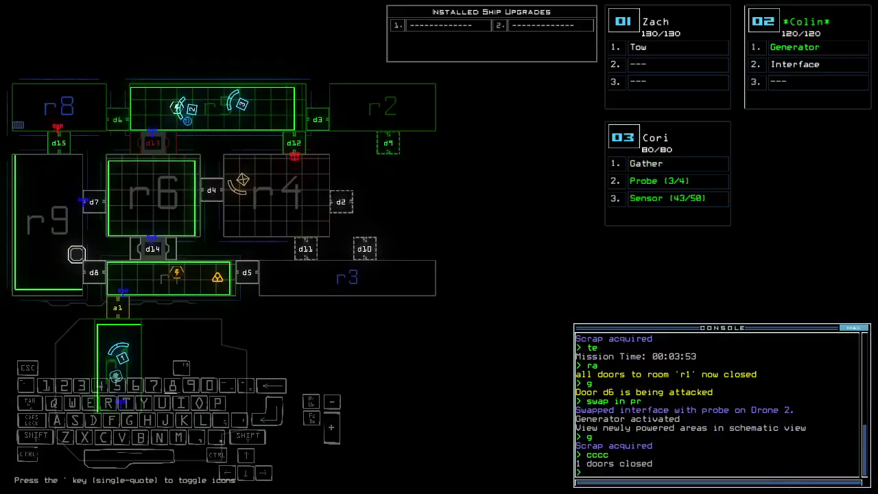
text(d15)
key(Return)
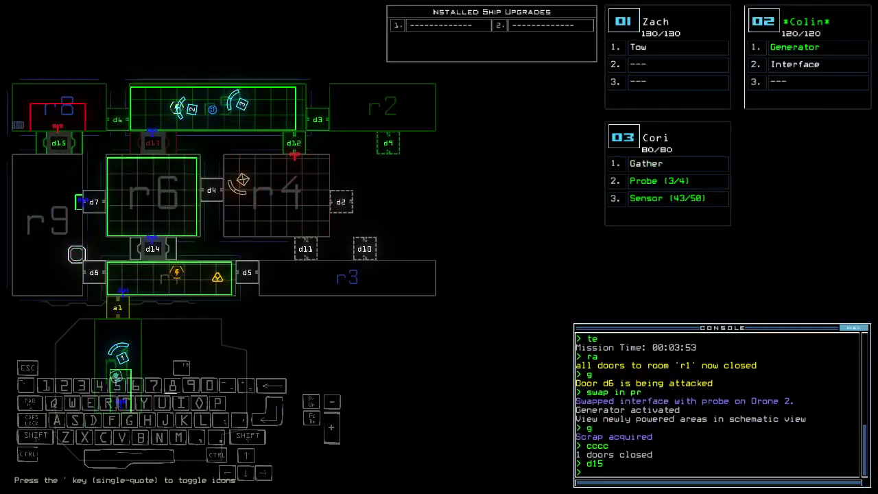
key(space)
key(Up)
text(pickup)
key(Return)
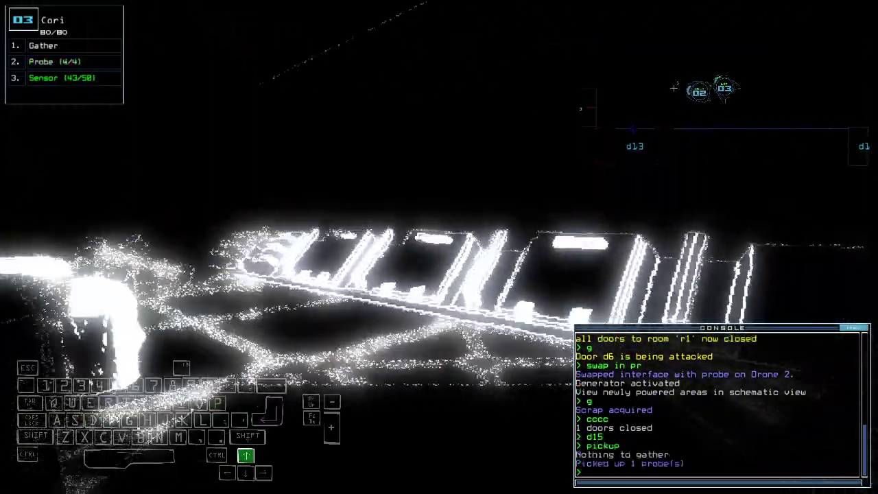
Drive drone 3 forward, open door d6, and drop a probe
key(space)
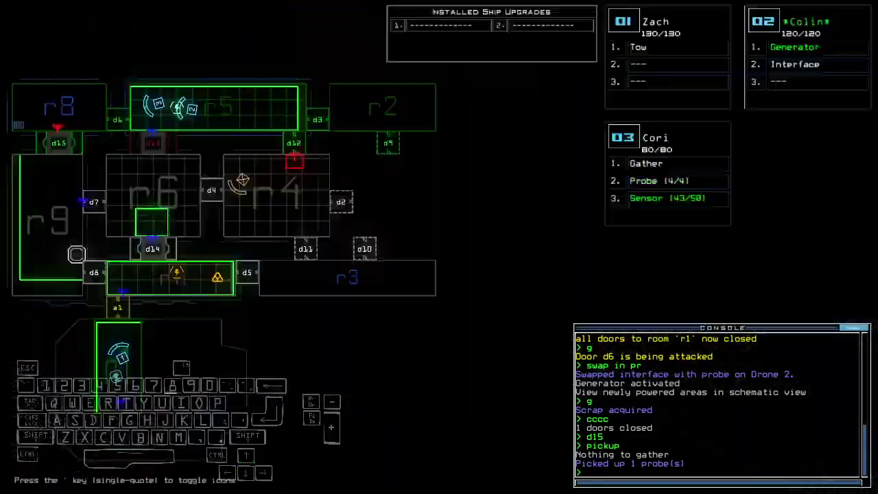
key(space)
key(Up)
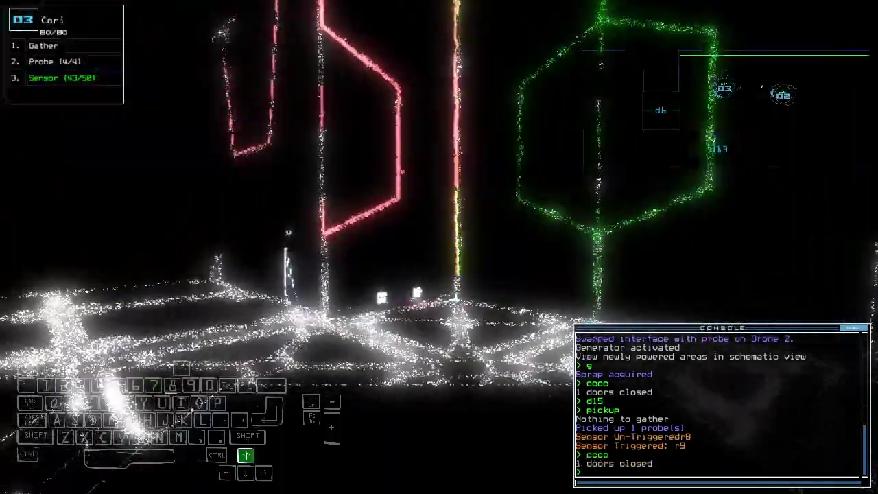
text(d6)
key(Return)
key(space)
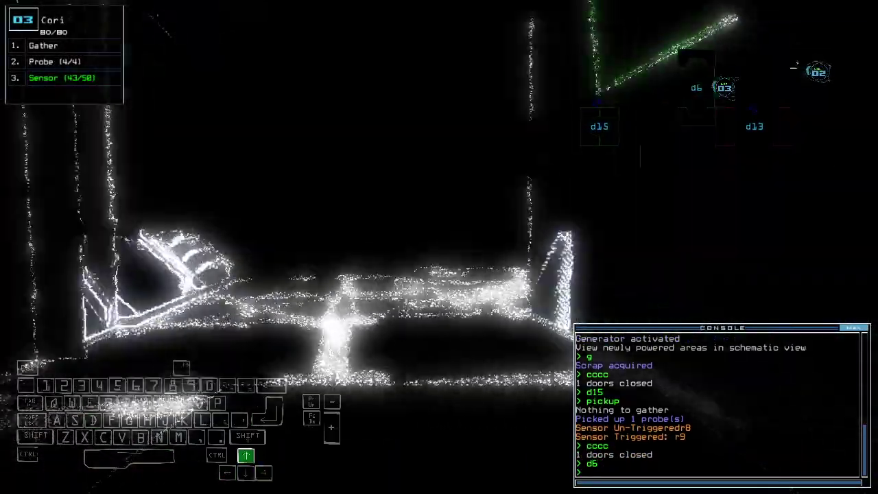
text(ffff)
key(Return)
text(pickup)
Pick the probe back up and gather scrap with drone 3
key(Return)
key(Up)
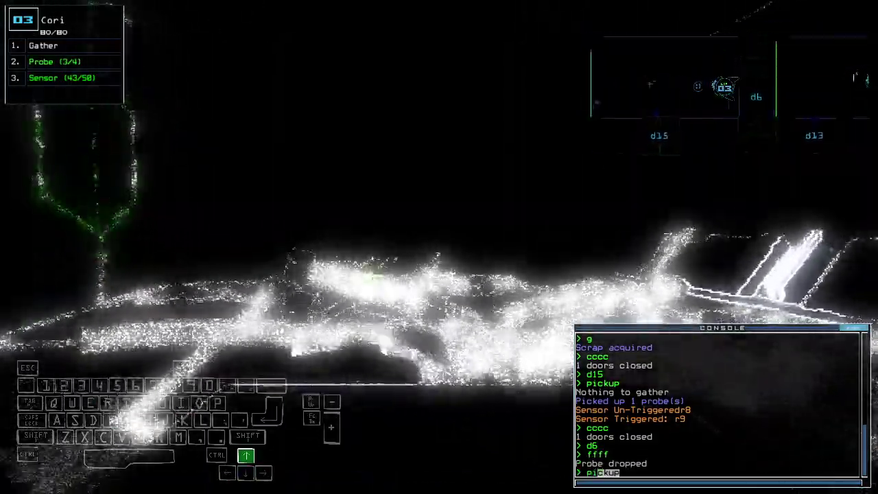
text(g)
key(Return)
key(Down)
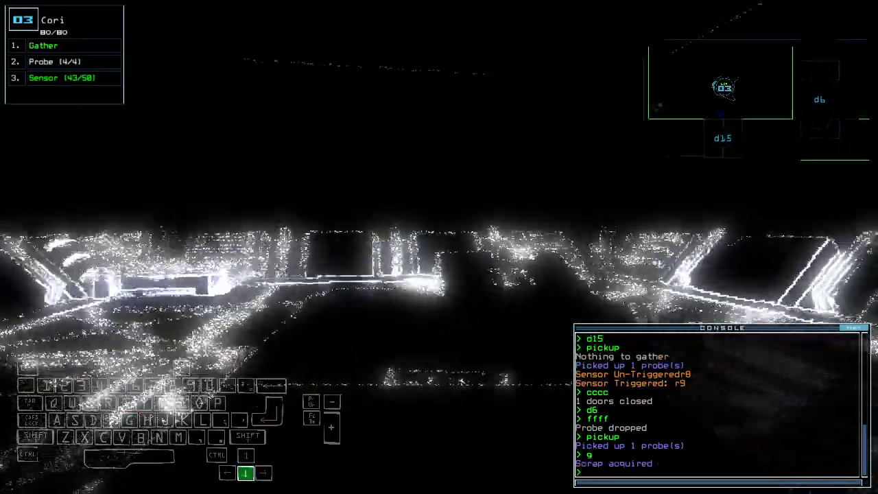
text(d6)
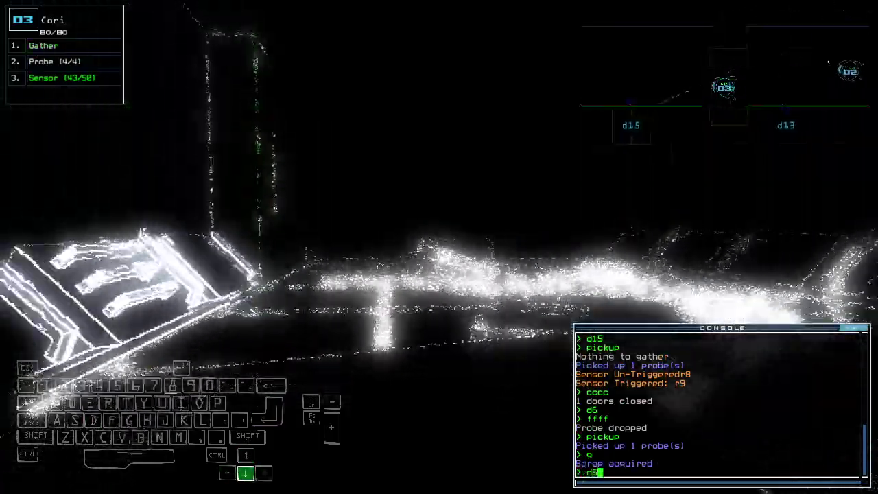
text(1)
Open doors d6, d15 and d9, then drive Cori forward through the room
key(Return)
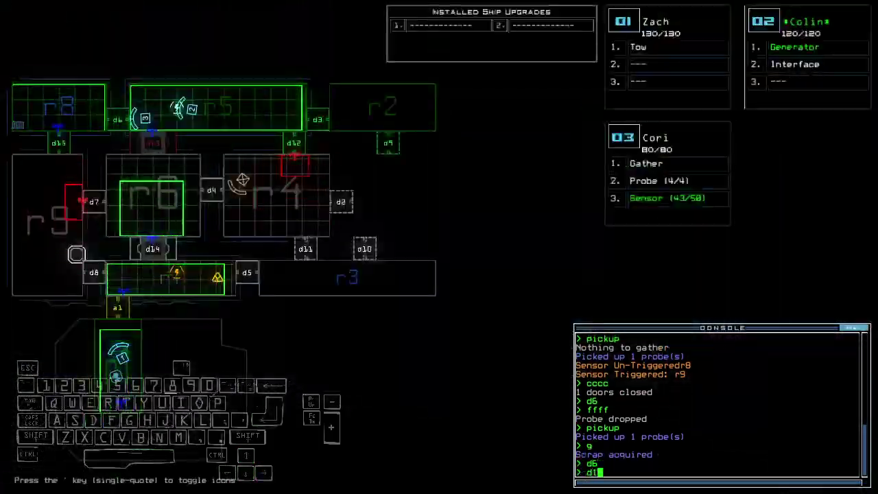
text(5)
key(Return)
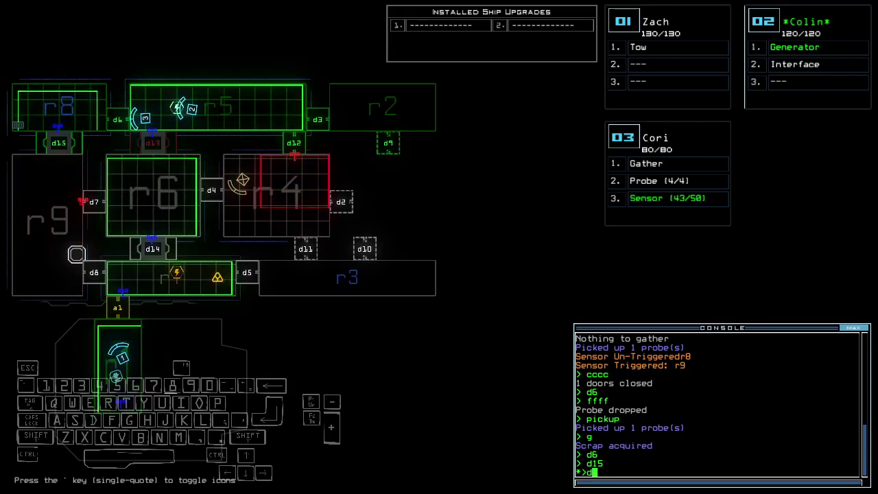
text(9)
key(Return)
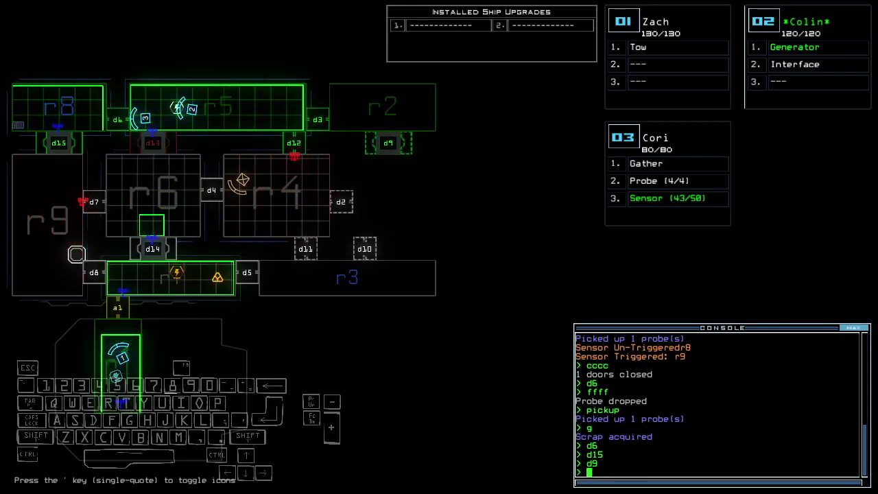
key(3)
key(Up)
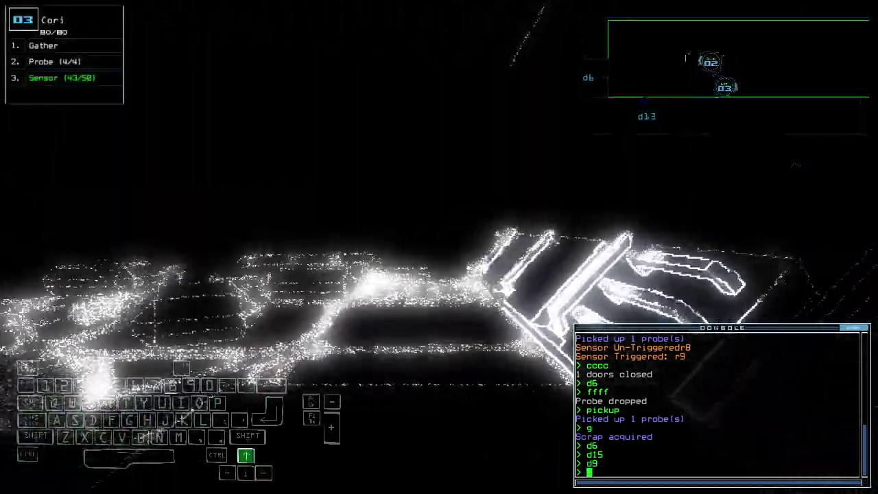
key(Right)
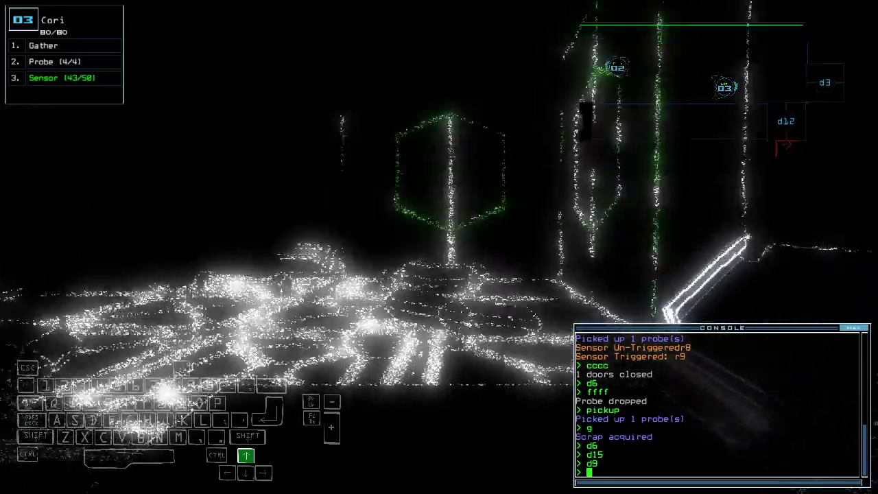
text(d3)
Close door d3 and the remaining doors around Cori's room, then drive on
key(Return)
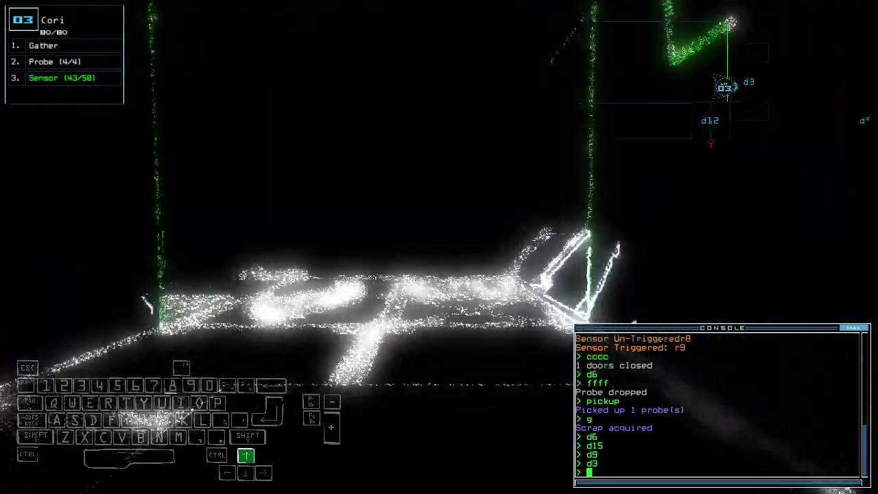
text(cccc)
key(Return)
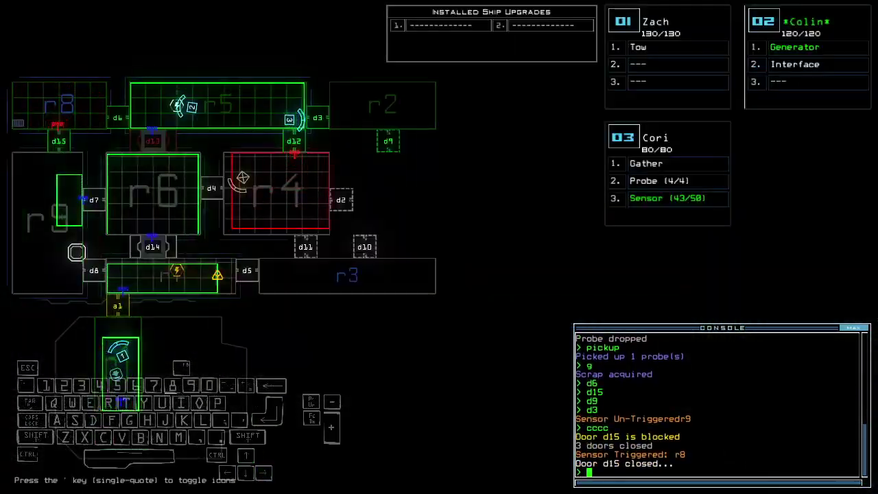
text(d3)
key(Return)
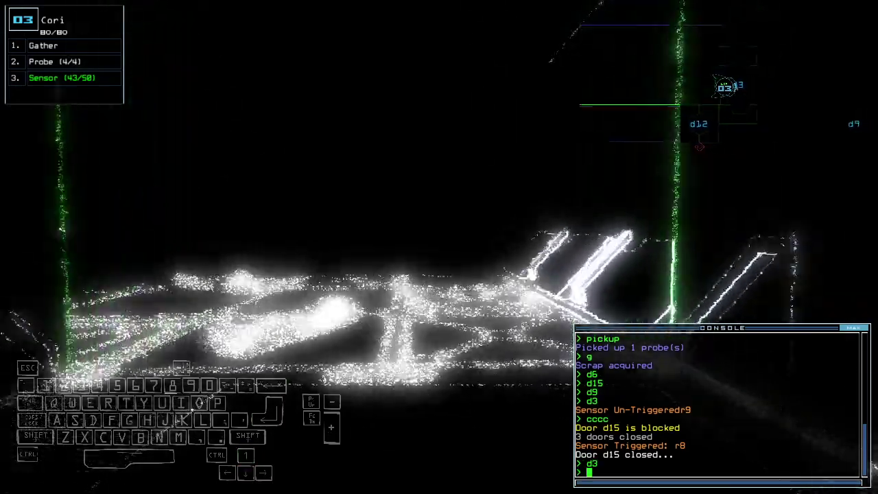
key(Left)
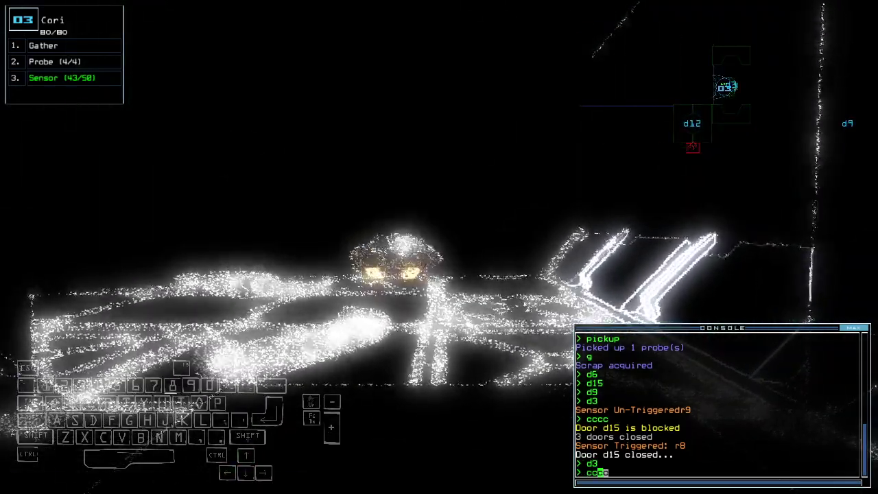
key(Return)
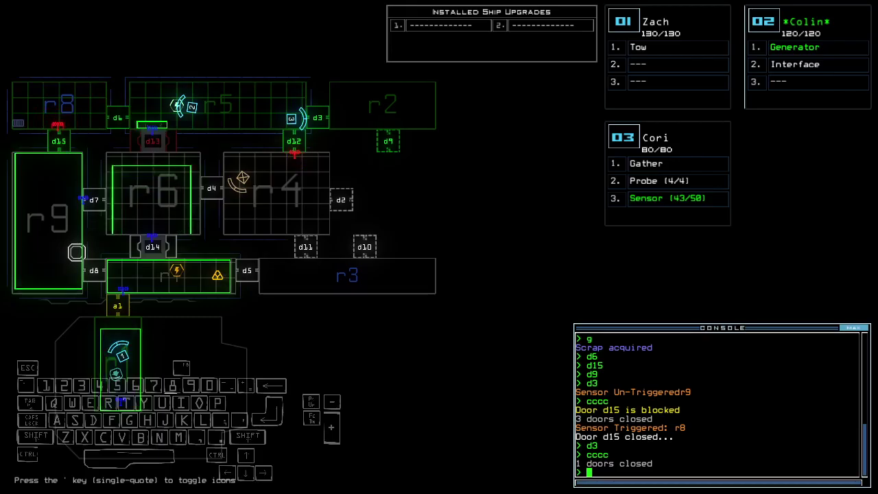
key(Left)
key(Up)
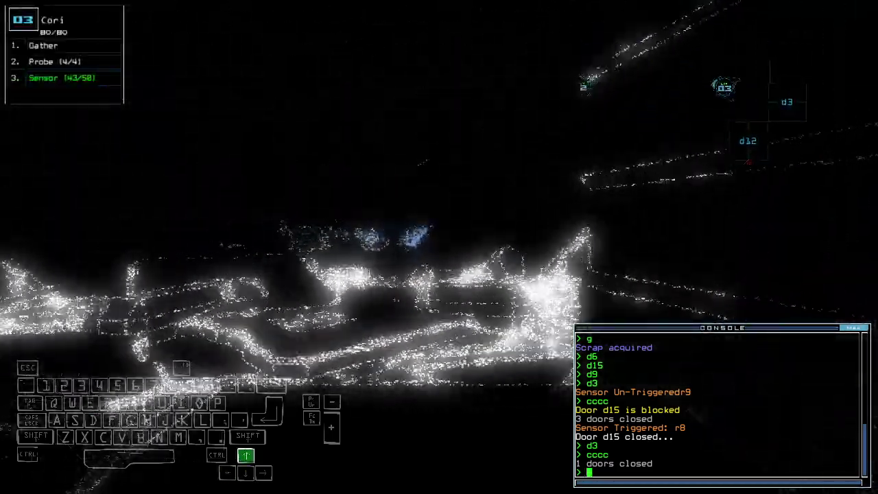
key(Left)
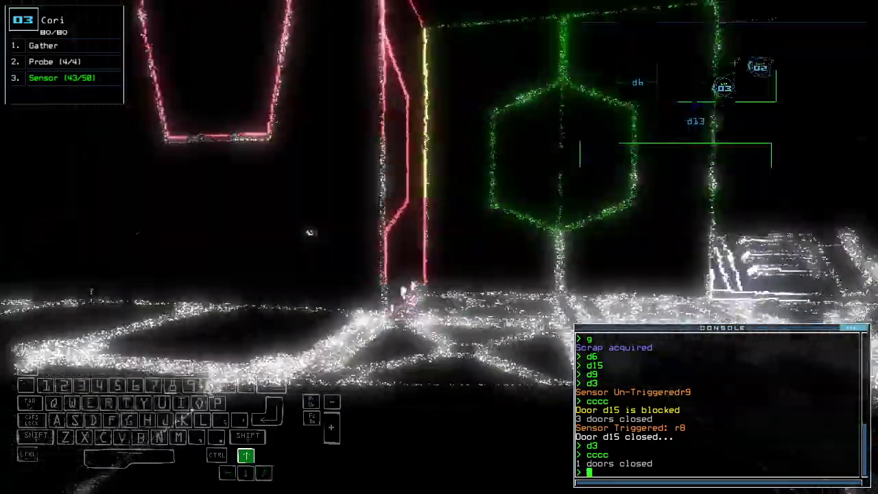
text(navigate 2)
Send drone 2 via r6 to room r7, gather scrap with Cori, and power drone 2's generator
key(Return)
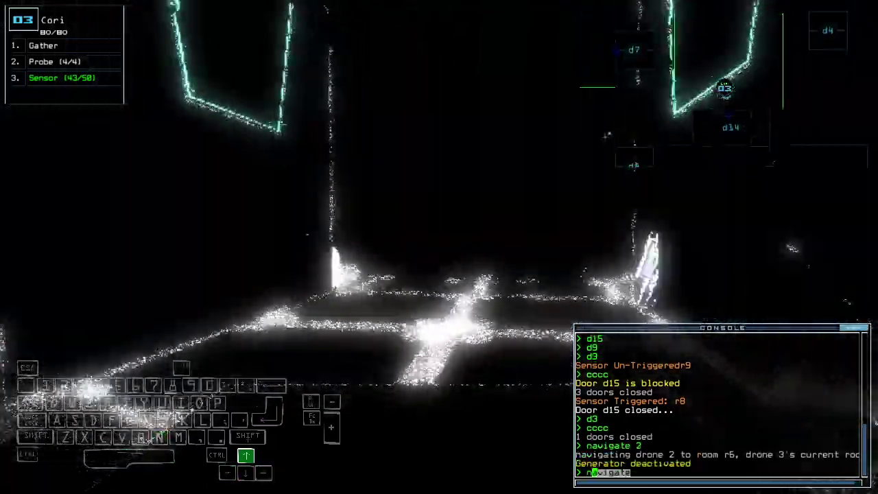
text(navigate 2)
key(Return)
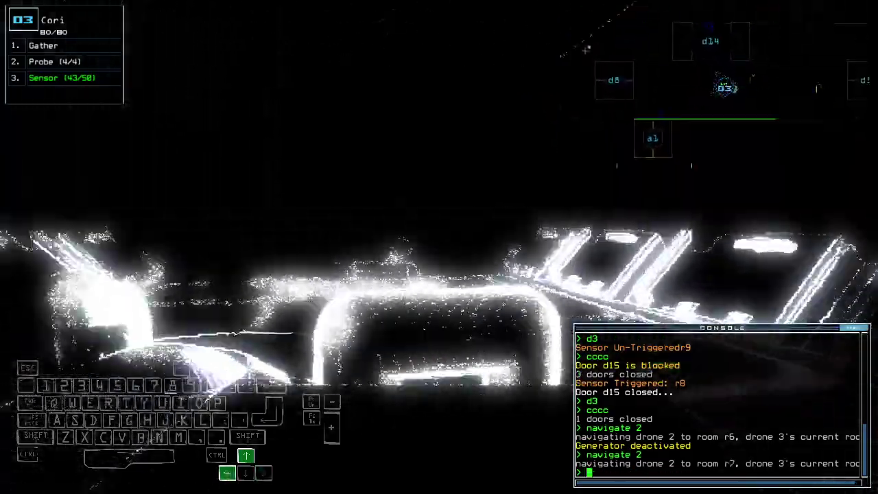
text(g)
key(Return)
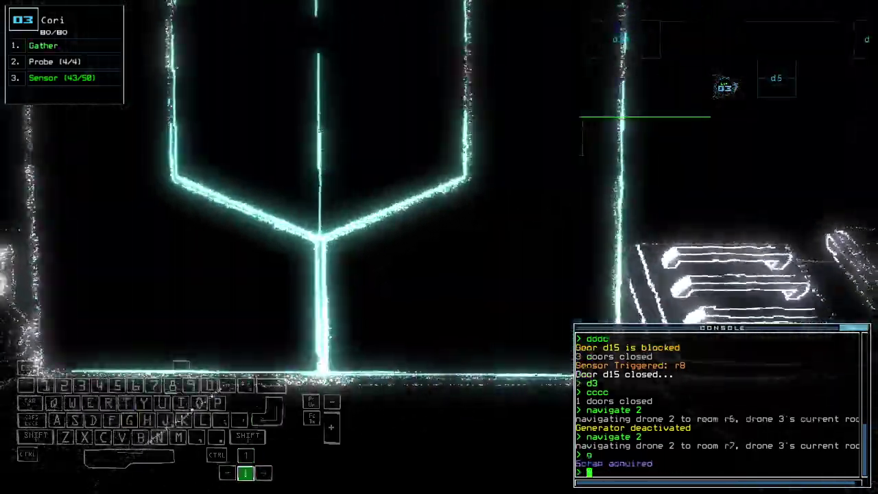
text(generator 2)
key(Return)
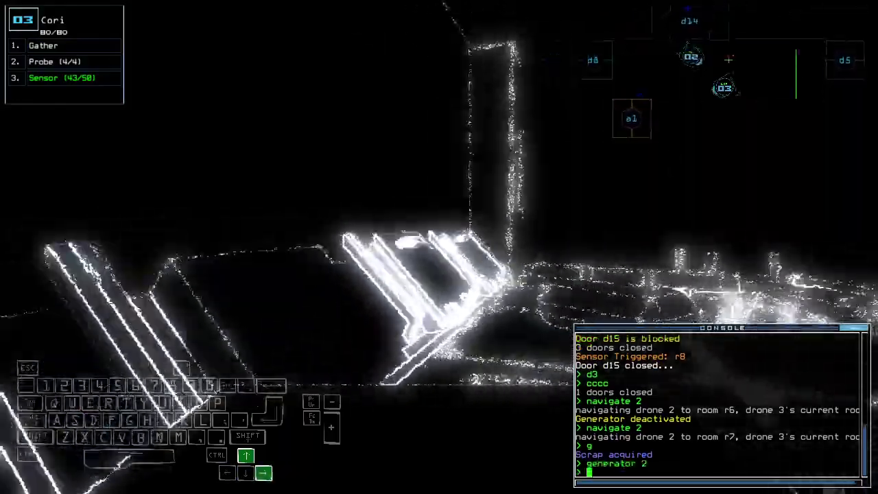
text(d8)
Operate door d8, drop a probe from Cori, and check the mission time
key(Return)
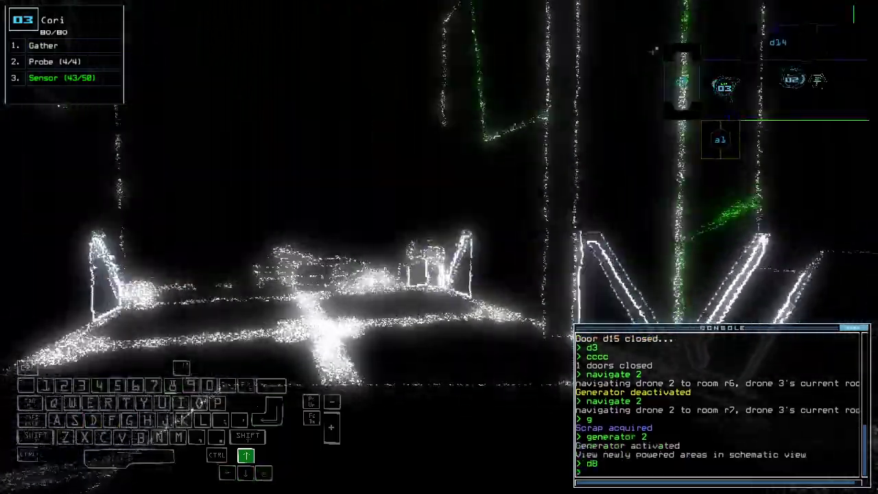
key(space)
text(ffff)
key(Return)
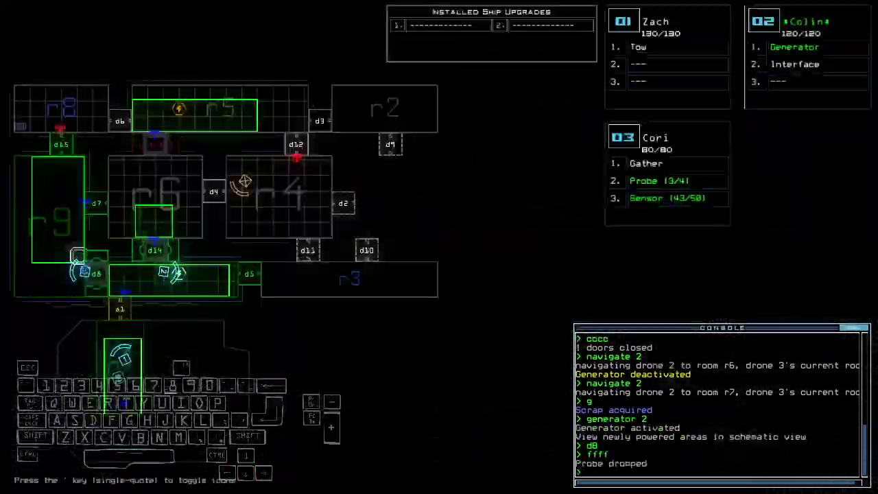
text(te)
key(Return)
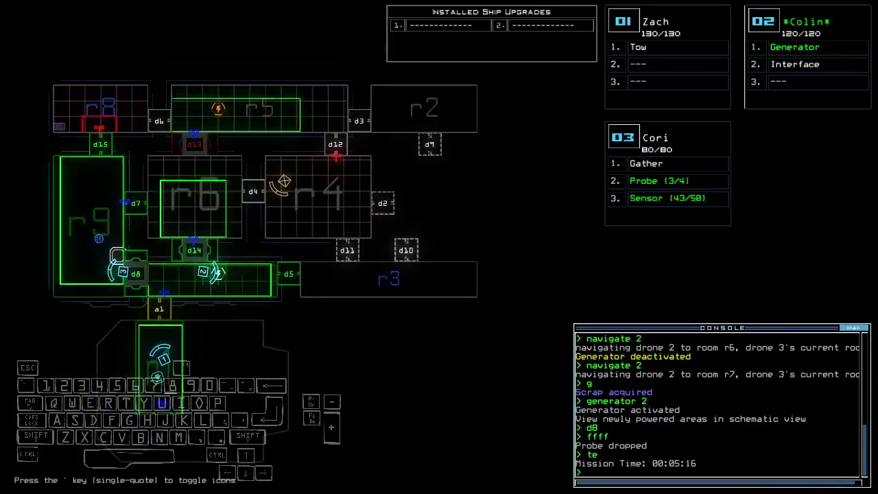
key(space)
text(pickup)
Retrieve the probe, gather scrap twice, and close the doors around Cori's room
key(Return)
text(g)
key(Return)
key(space)
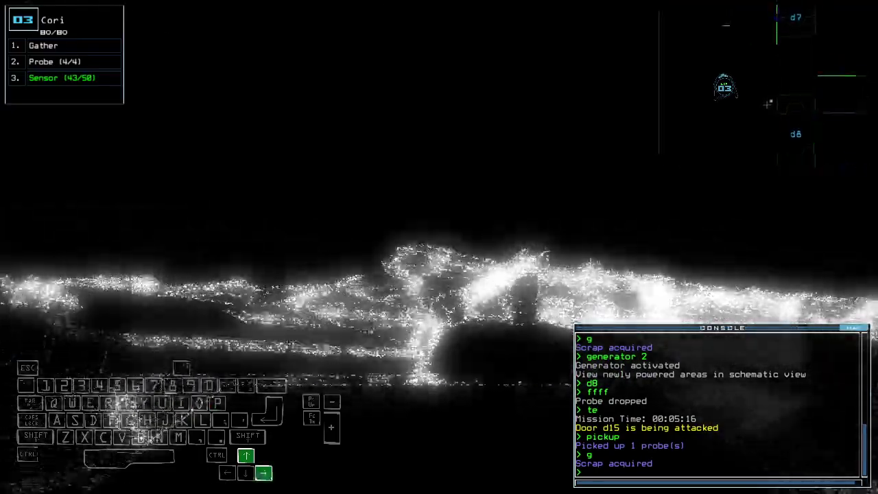
key(Up)
text(g)
key(Return)
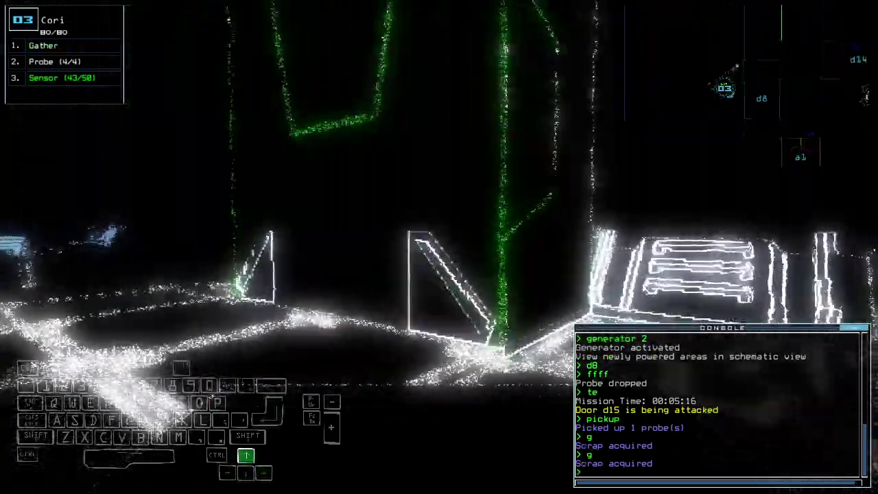
text(cccc)
key(Return)
key(space)
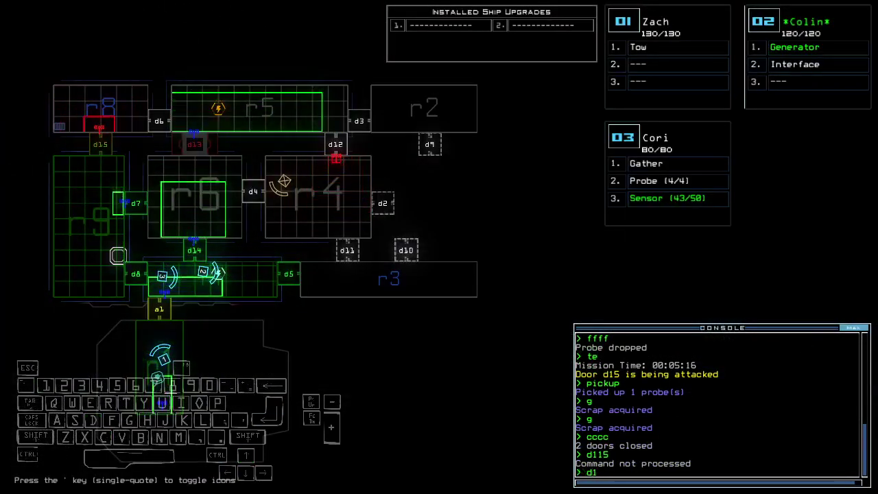
text(4)
Operate doors d15 and d14, drive Colin forward, and send drone 3 toward r6
key(Return)
key(space)
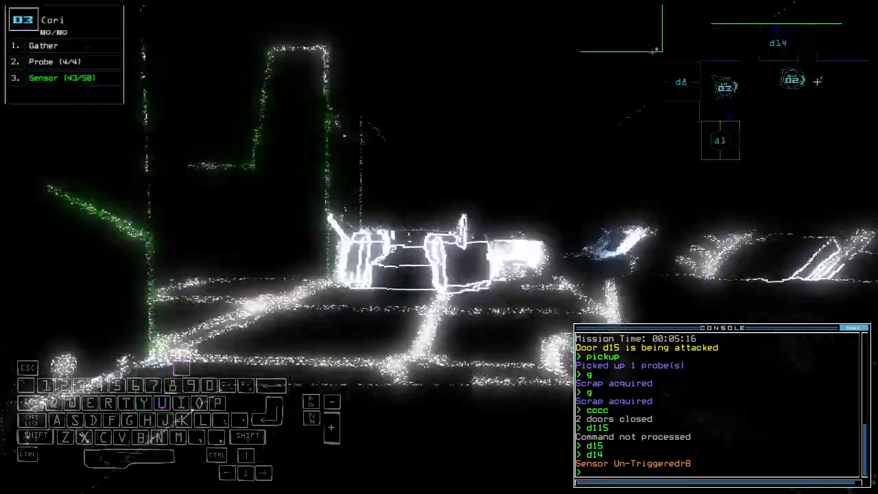
key(2)
key(Up)
text(navigate 3)
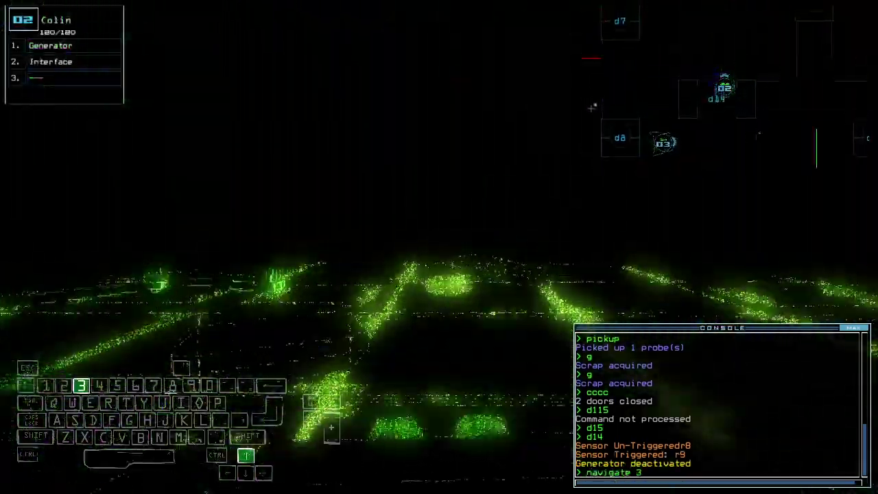
key(Return)
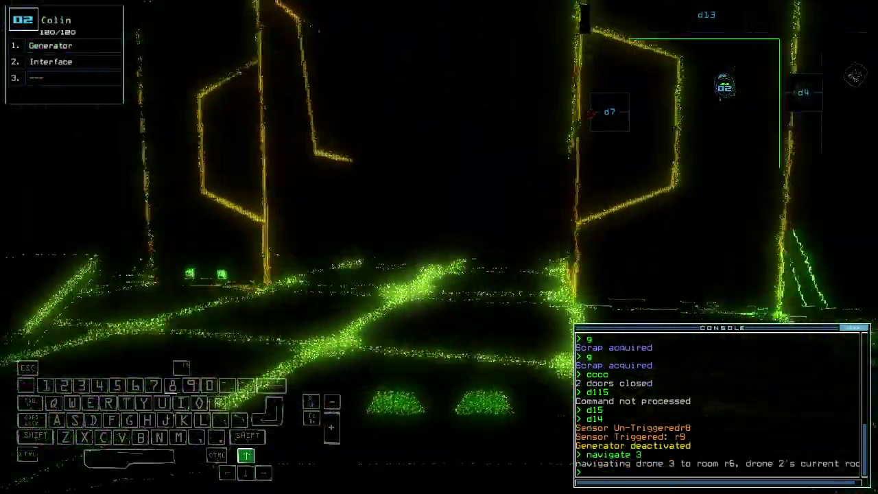
text(navigate 2)
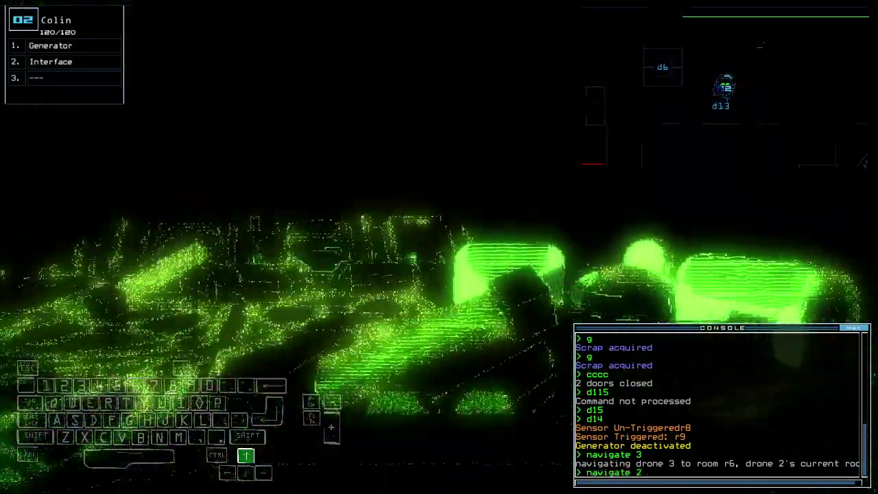
Restart the generator, operate door d9, and check the mission time
key(BackSpace)
key(BackSpace)
key(BackSpace)
text(3g)
key(Return)
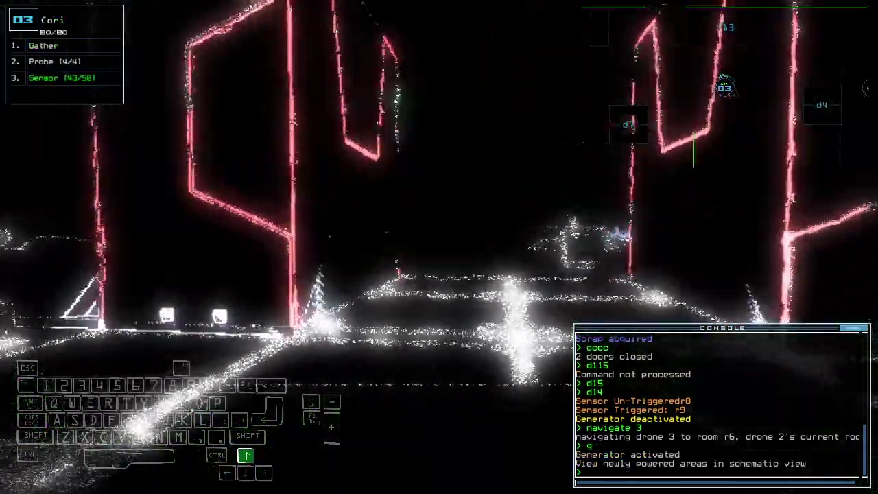
key(Tab)
key(Return)
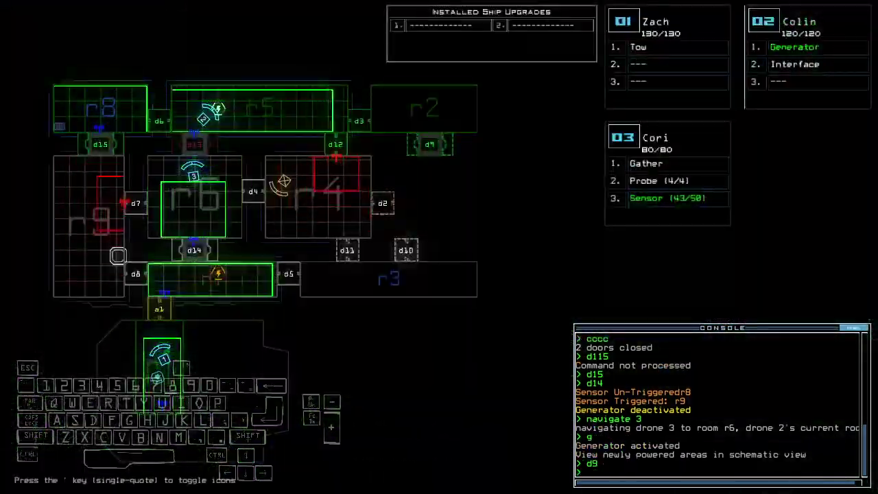
key(Return)
text(ar)
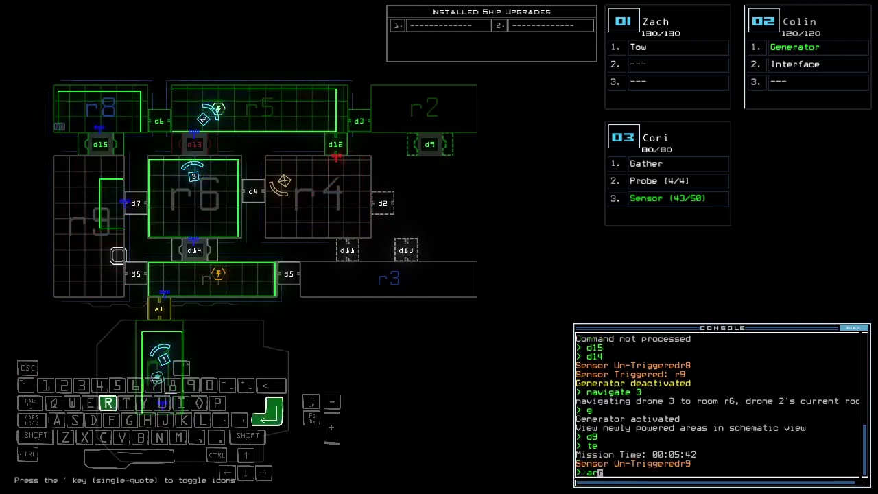
text(end)
Open all doors to r1, recall the drones, and steer Cori and Colin
key(Return)
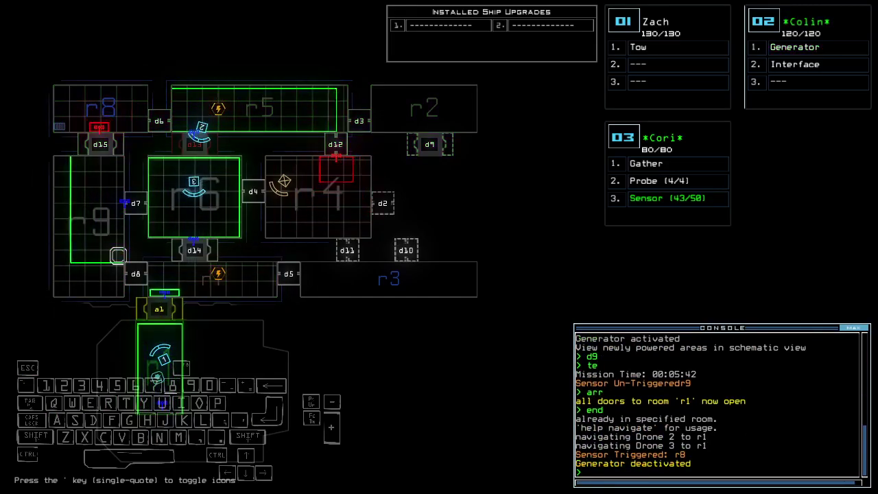
key(Up)
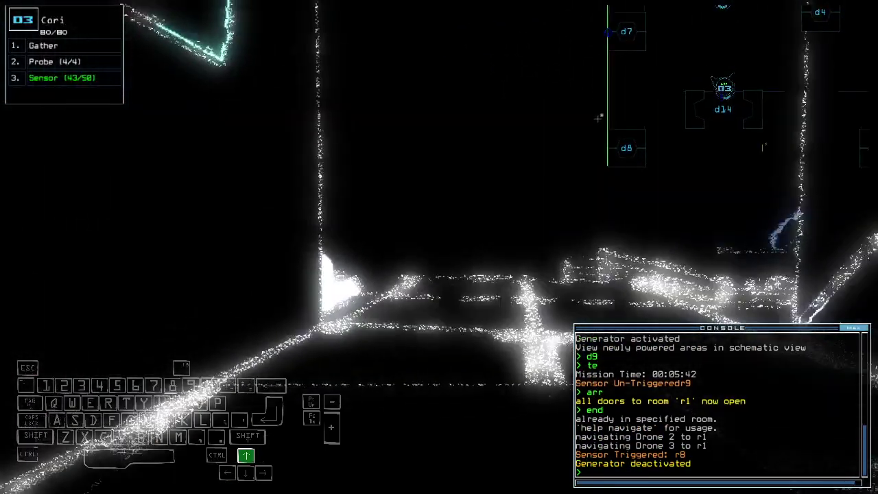
key(Left)
key(2)
key(Right)
text(te)
key(Return)
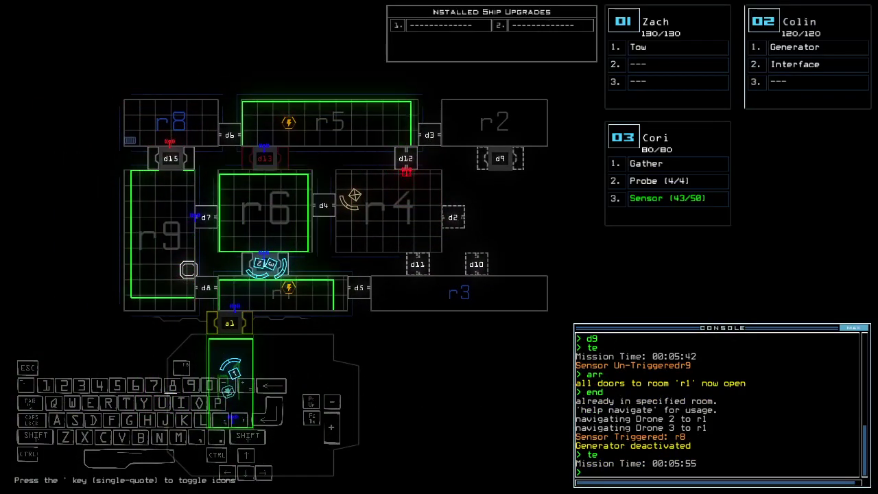
text(te)
Send drone 3 via r6 to room r5 and power up the generator
key(Return)
key(Up)
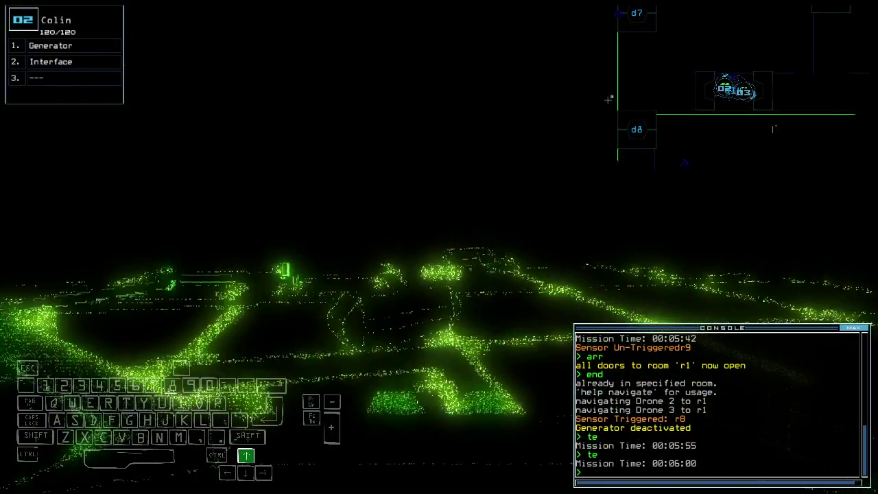
text(navigate 3)
key(Return)
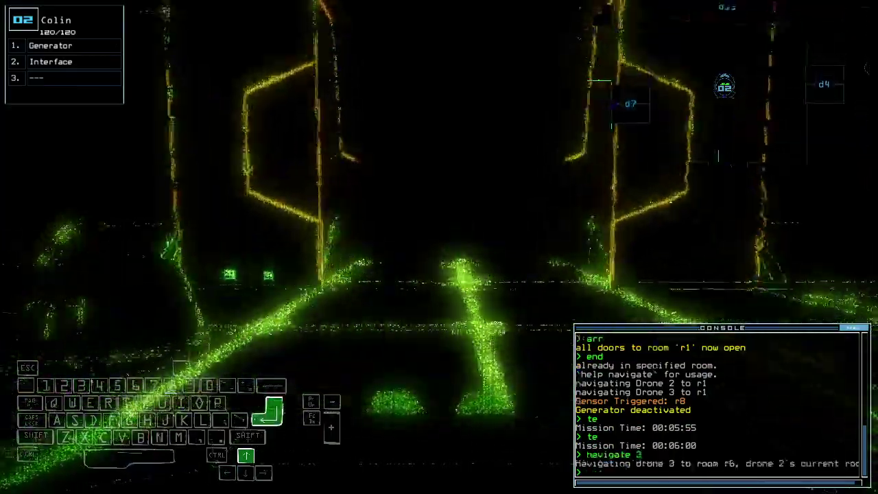
key(Up)
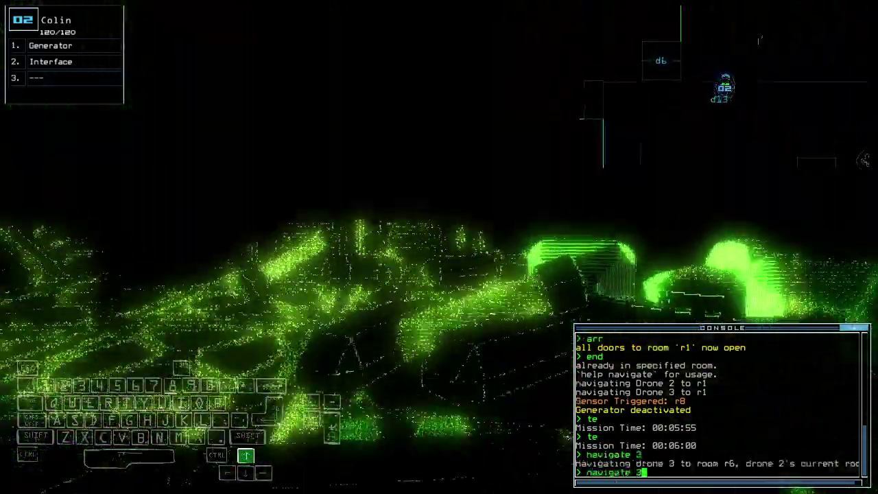
key(Return)
text(g)
key(Return)
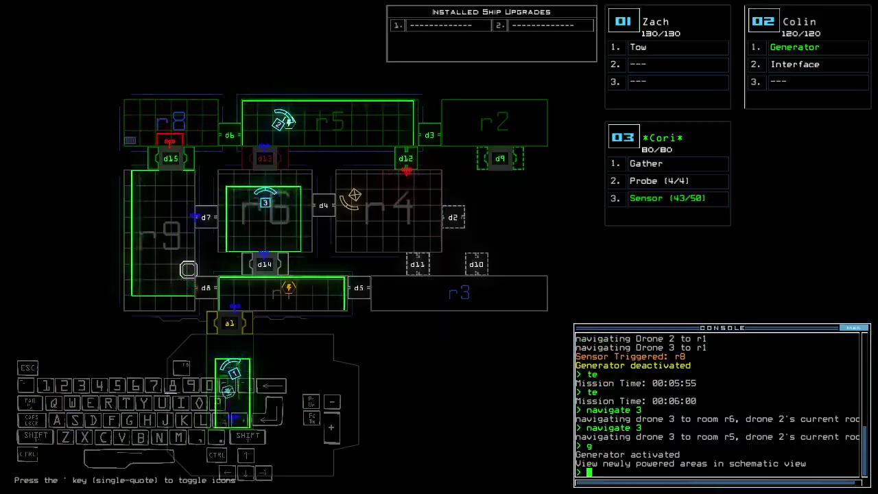
Open doors d9 and d3 and drop a probe from drone 3
key(Up)
text(d9)
key(Return)
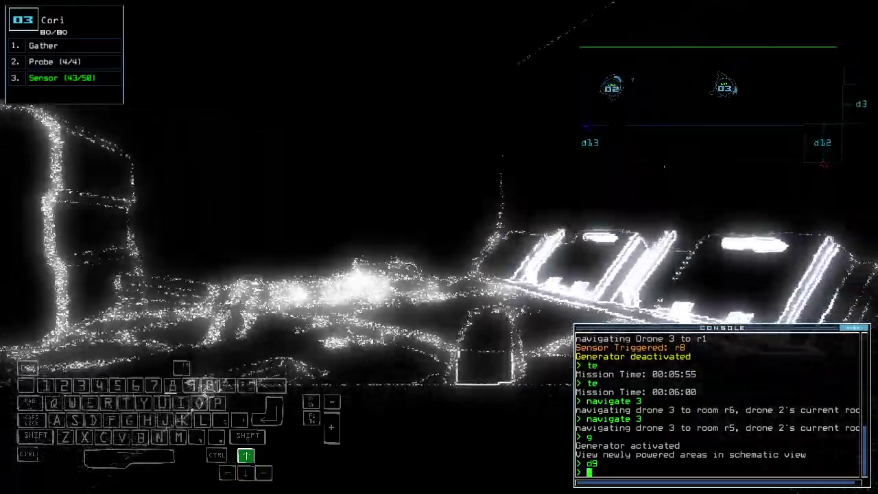
text(d3)
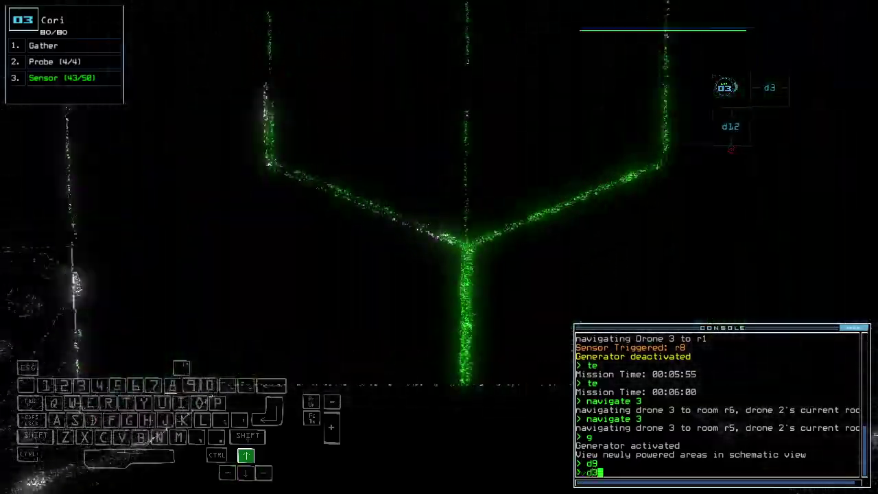
key(Return)
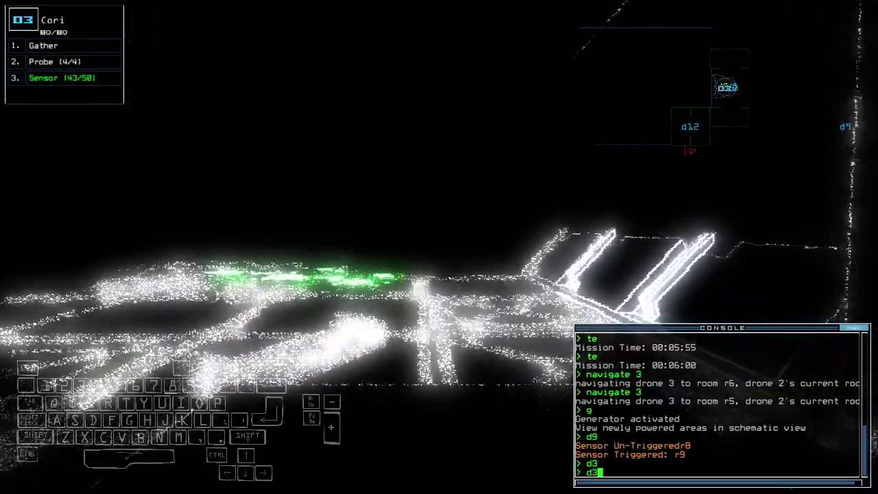
key(Down)
text(ffff)
key(Return)
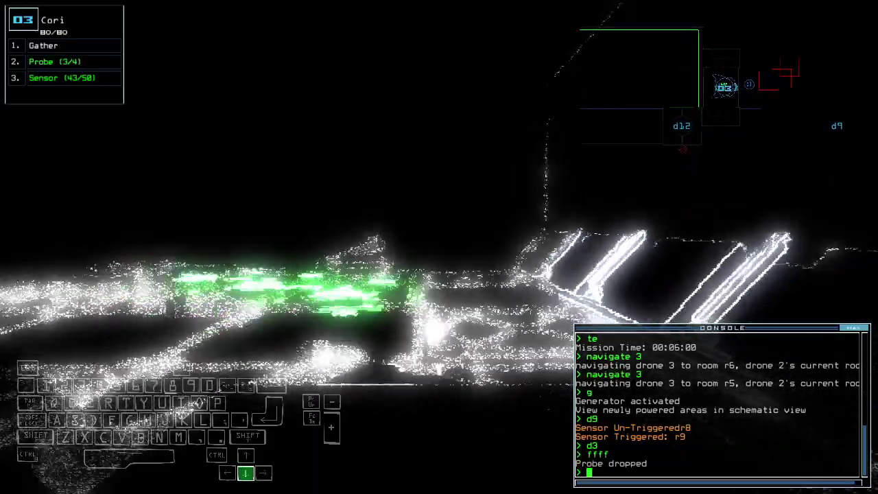
Close the doors around the drones, including d9 and d15
key(Tab)
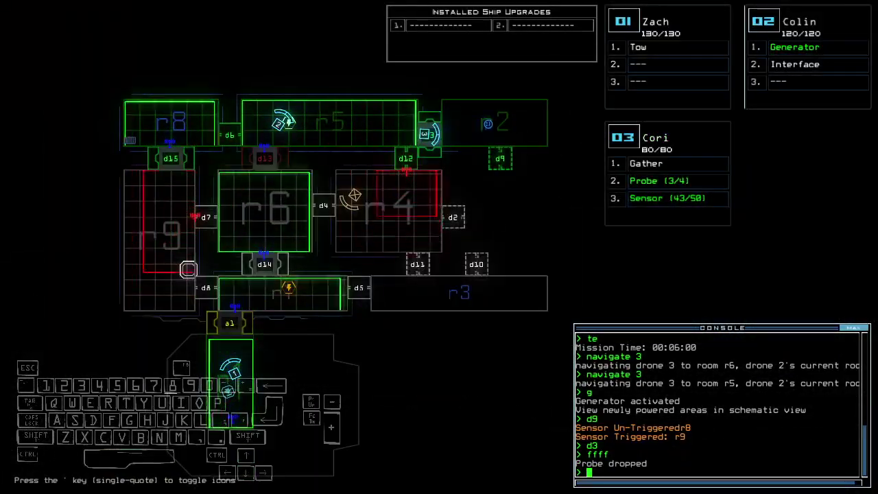
key(Tab)
text(cccc)
key(Return)
key(Tab)
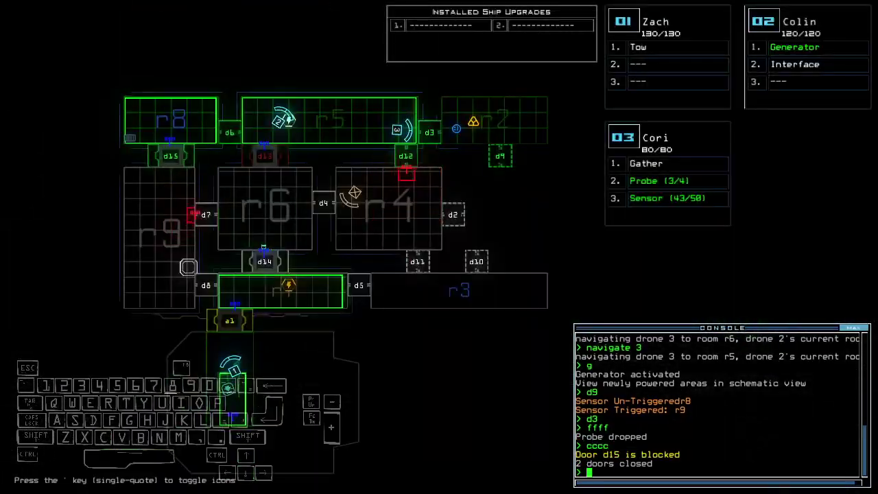
text(d9)
key(Return)
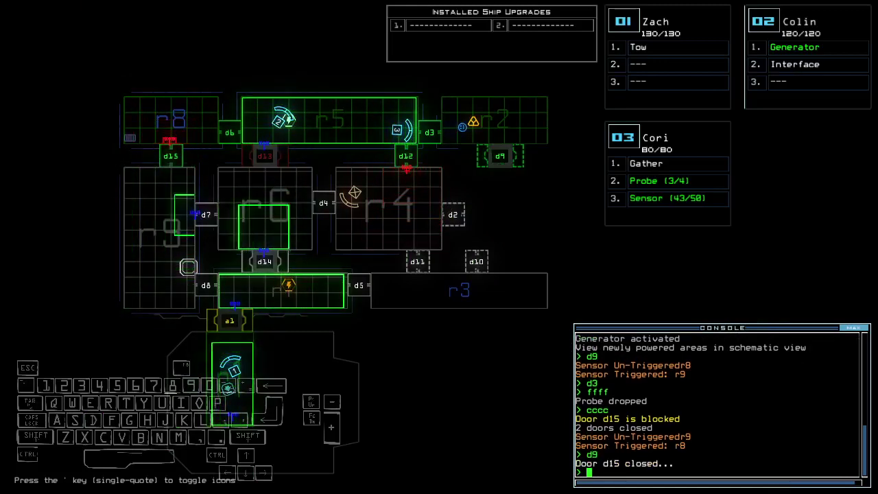
text(5)
key(Return)
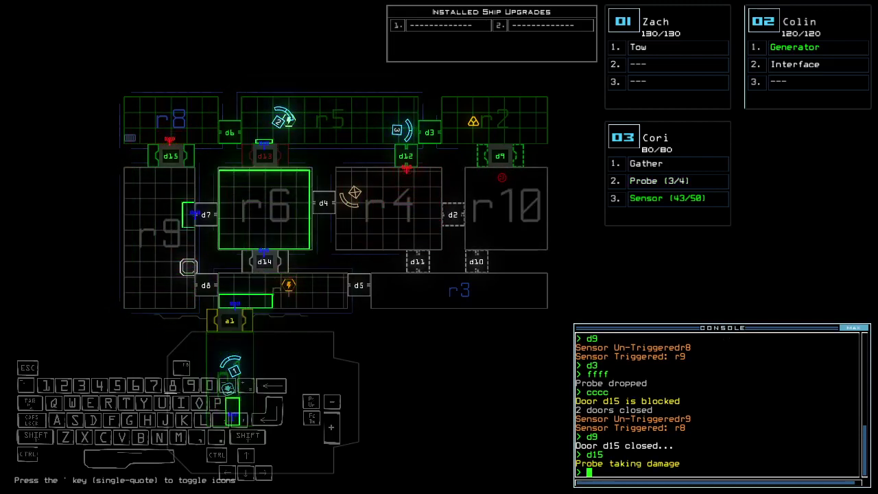
Check drone 3's camera, then run the probe command targeting room r2
key(Up)
key(Down)
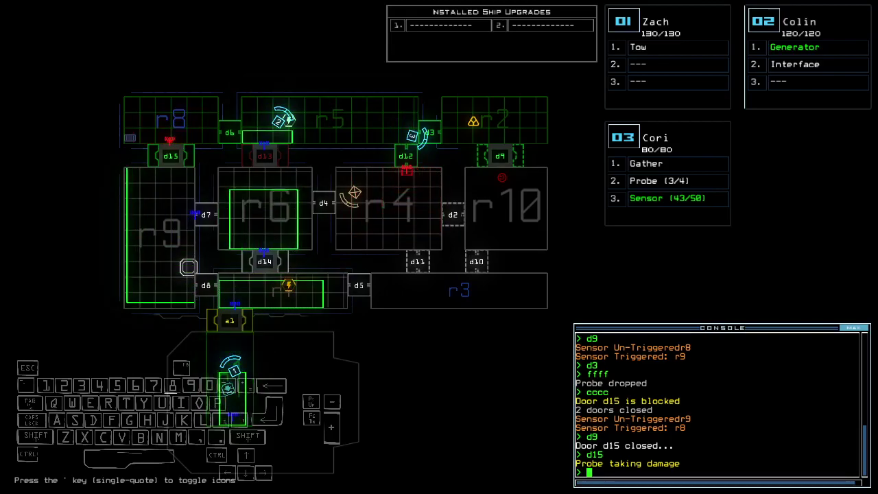
key(BackSpace)
text(2)
key(Return)
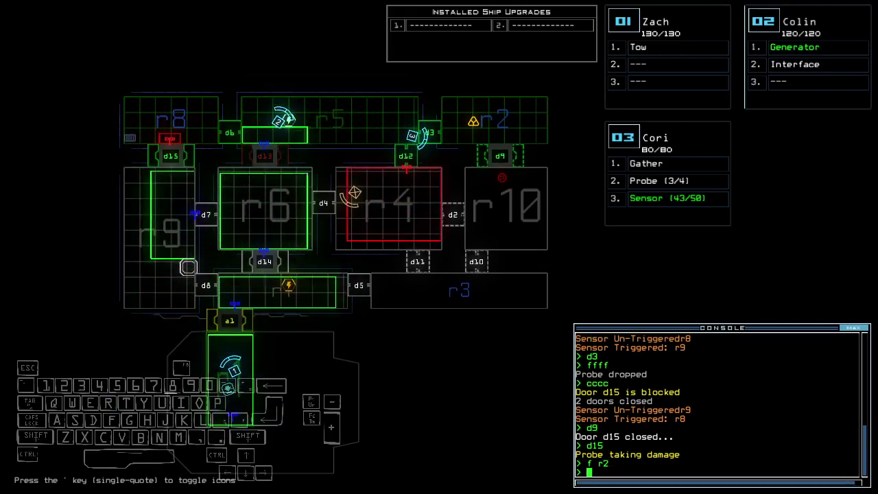
Check drone 3's camera and drive it forward through the nearby corridors
key(3)
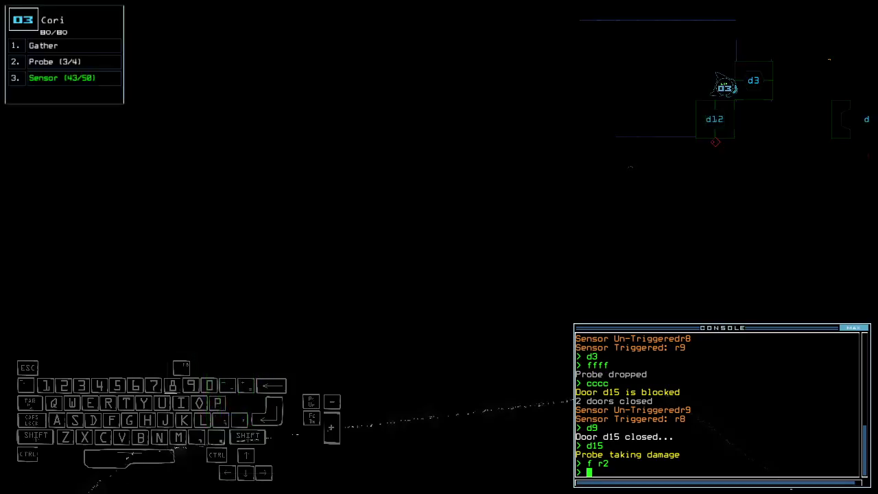
key(3)
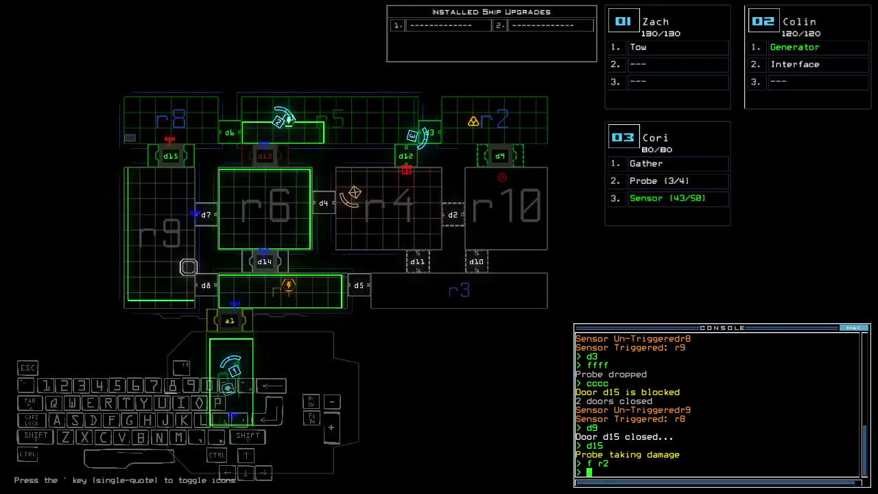
key(3)
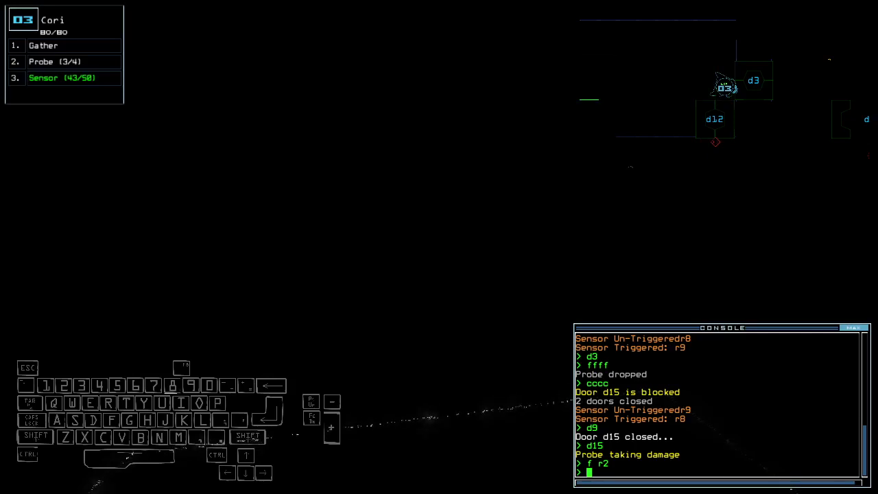
key(space)
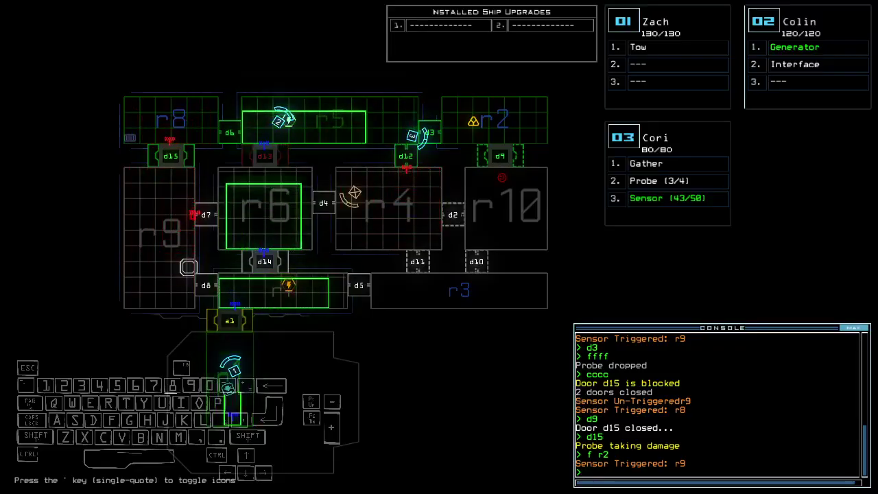
key(3)
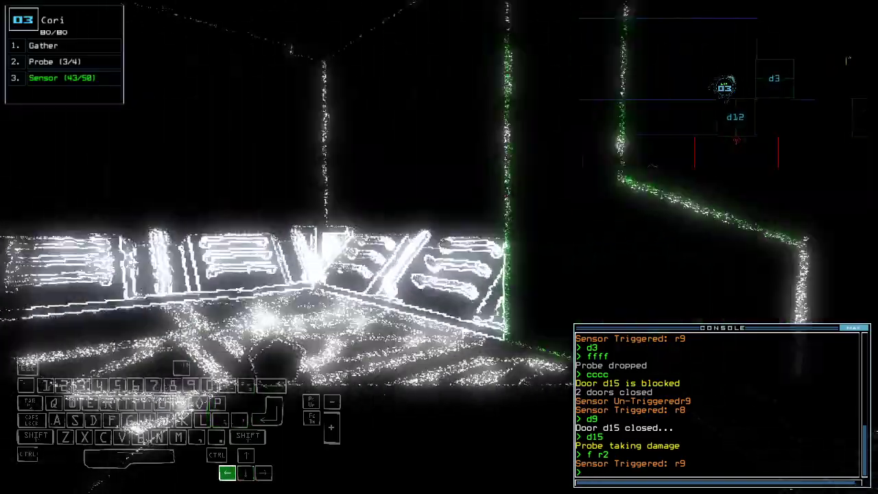
key(Up)
key(Up)
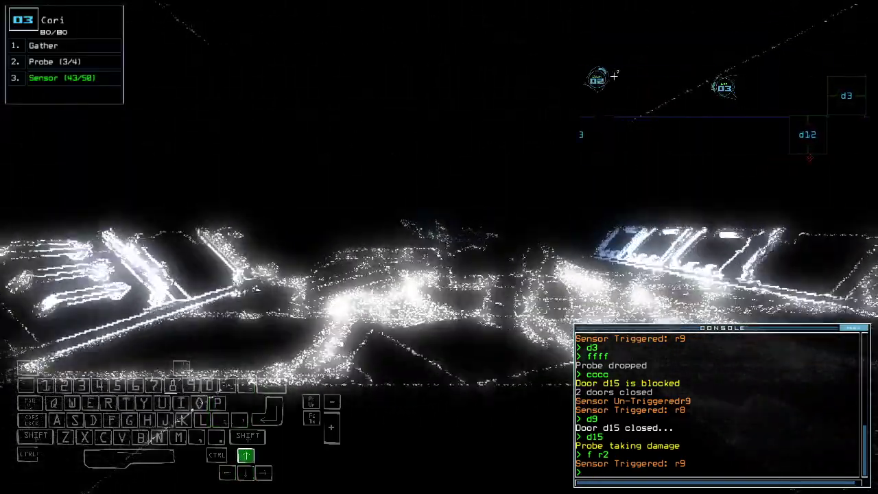
key(Up)
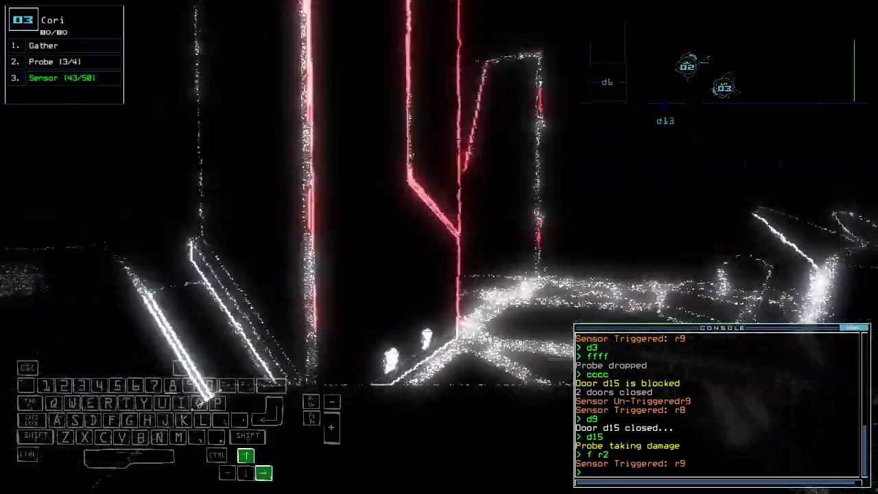
Navigate drone 2 to drone 3's room r6, leaving the generator deactivated
key(Tab)
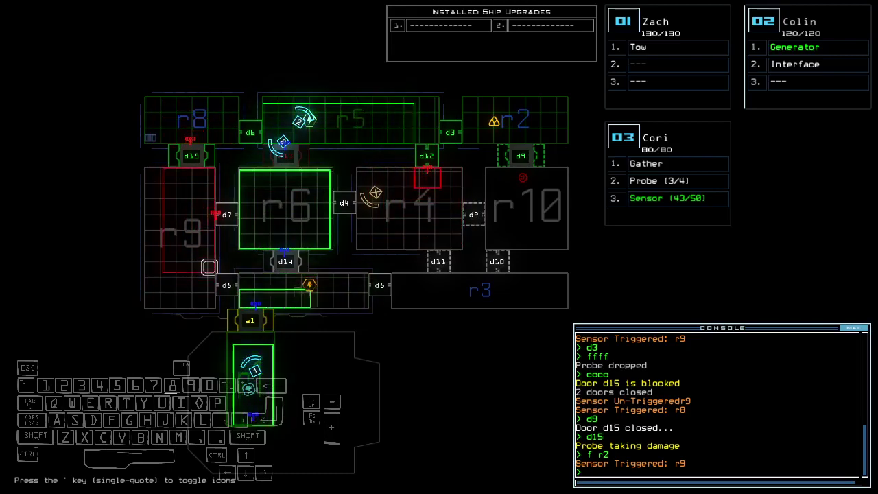
text(3navigate 2)
key(Return)
key(Up)
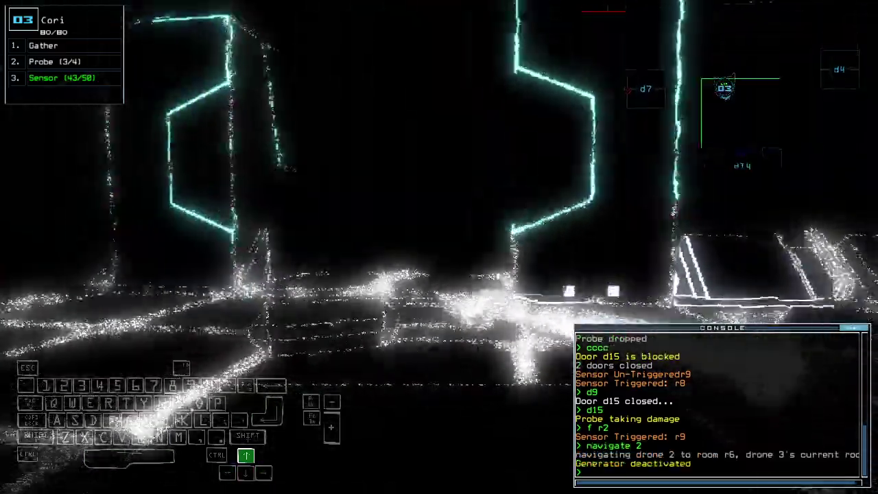
text(navigate 2)
Send drone 2 on to room r7 and switch its generator back on
key(Return)
key(3)
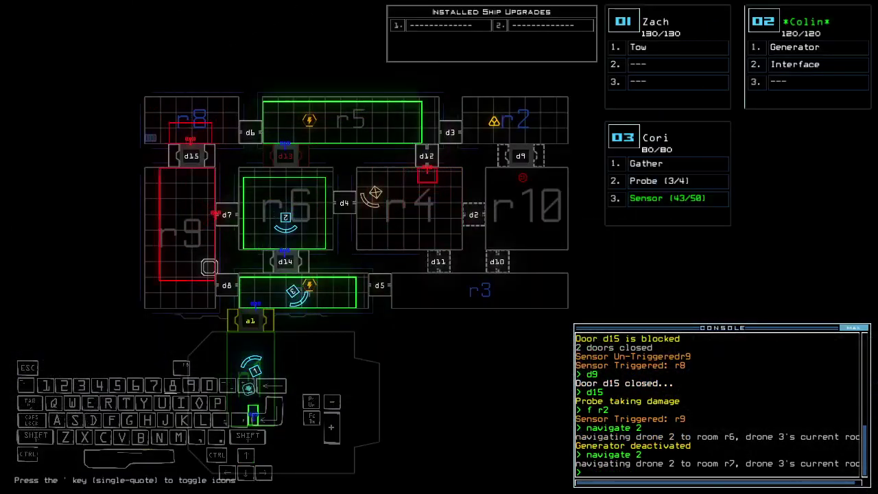
text(generator 2)
key(Return)
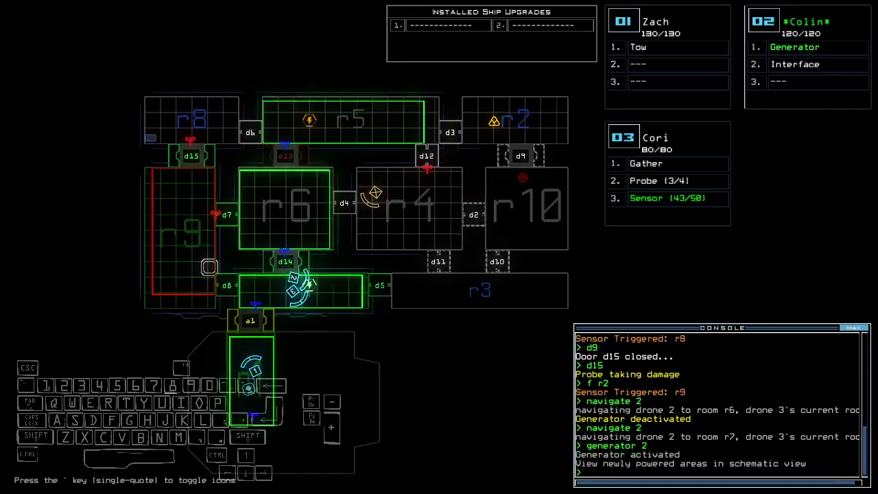
Close the doors around the drones with cccc, then seal room r1 with ra
key(Down)
key(3)
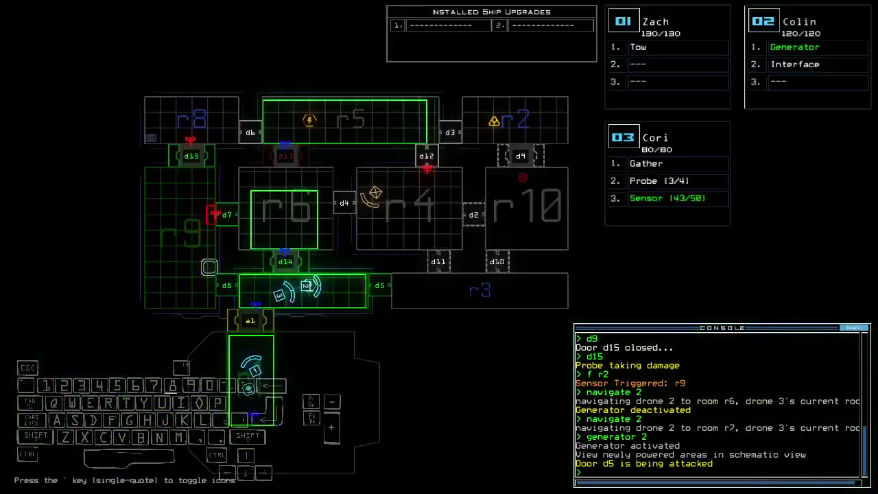
text(c)
key(Return)
text(cccc)
key(Return)
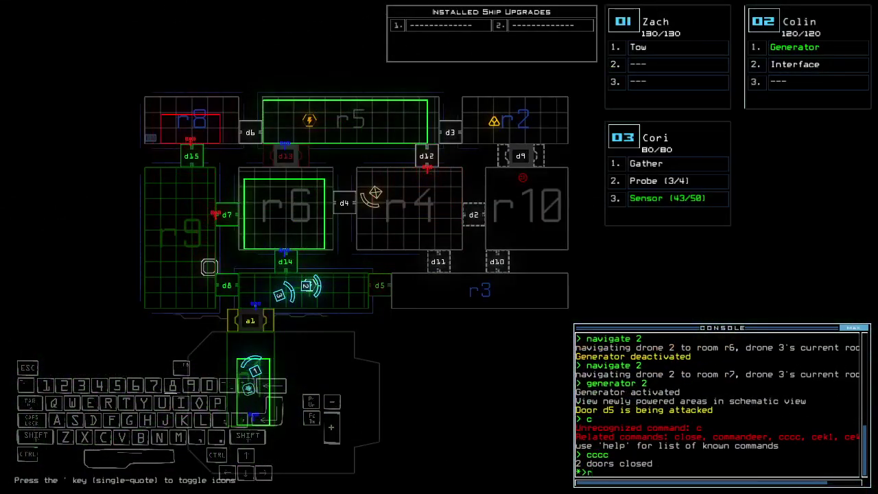
text(a)
key(Return)
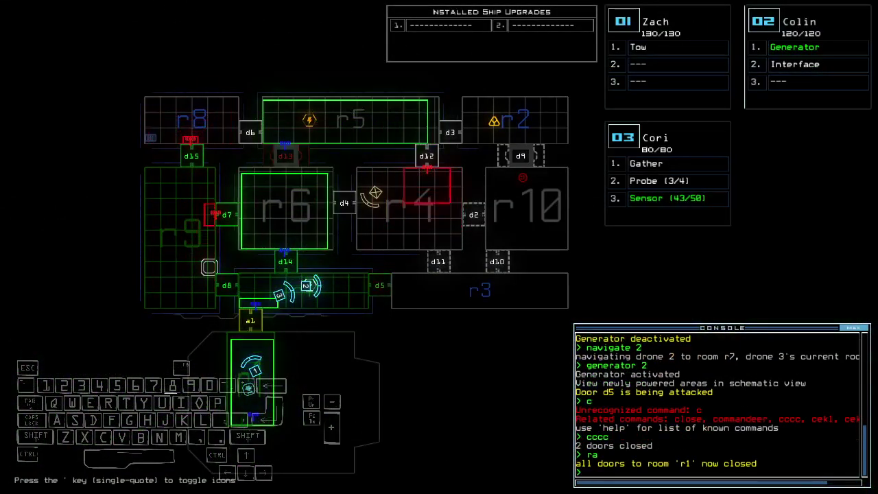
text(ffff ;fff)
Drop probes, open room r1's doors and recall drone 2 to r1
key(Return)
text(arr)
key(Return)
key(Down)
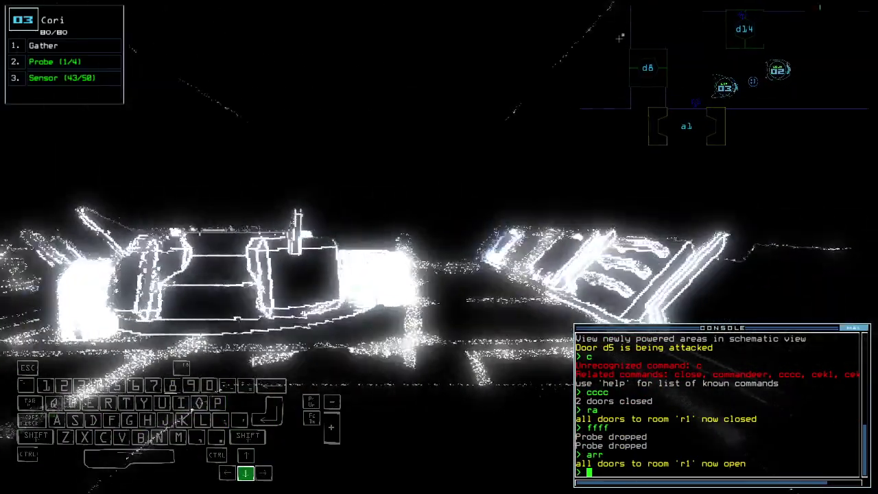
text(back 2)
key(Return)
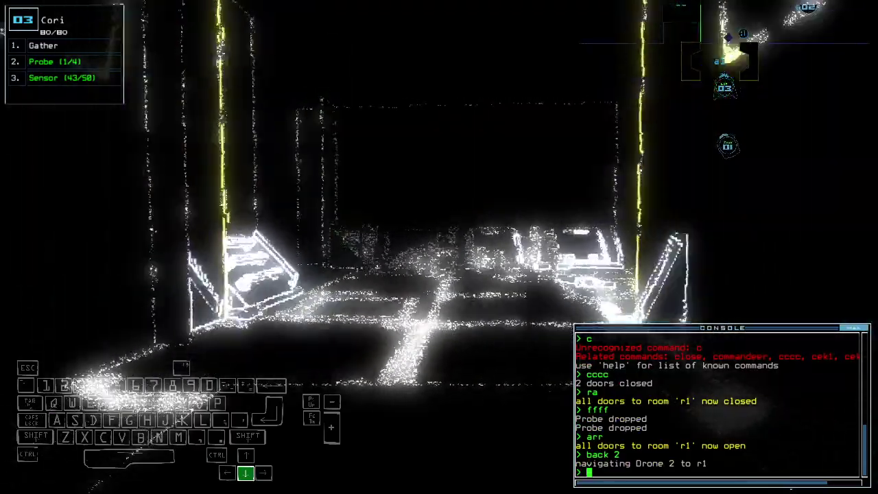
Drop the last probe and close all doors to room r1 with ra
key(Up)
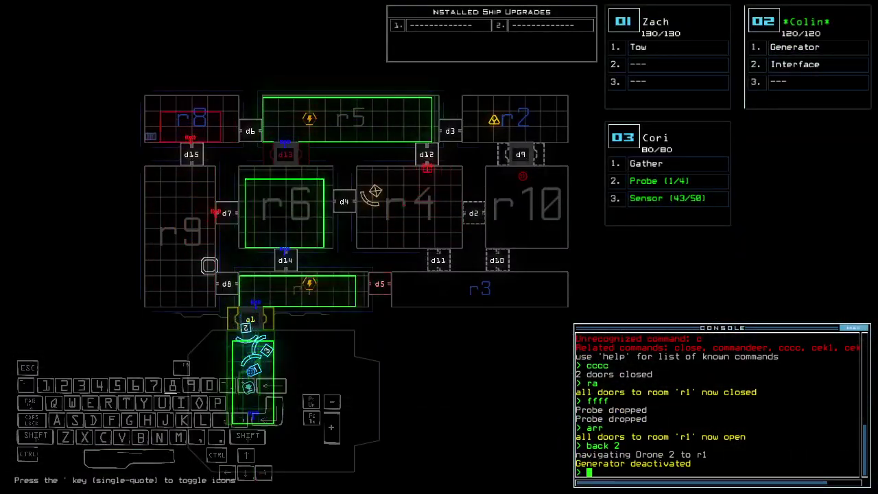
key(Down)
text(ffff)
key(Return)
key(Up)
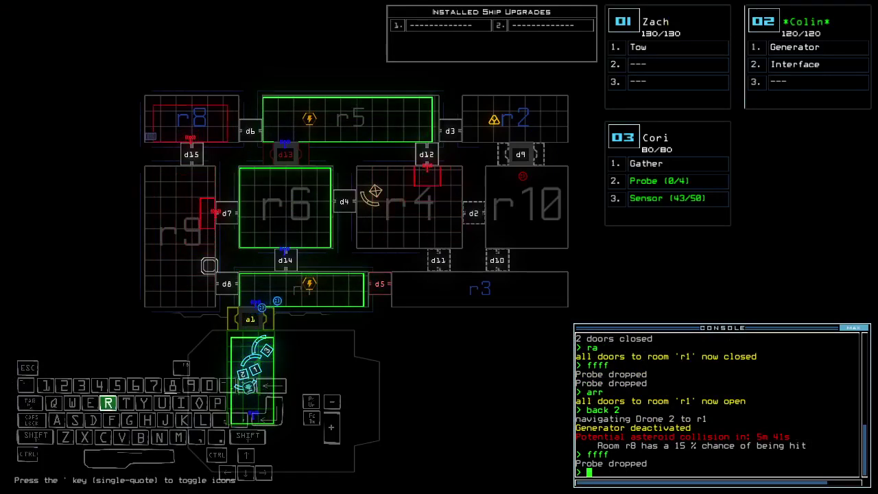
text(ra)
key(Return)
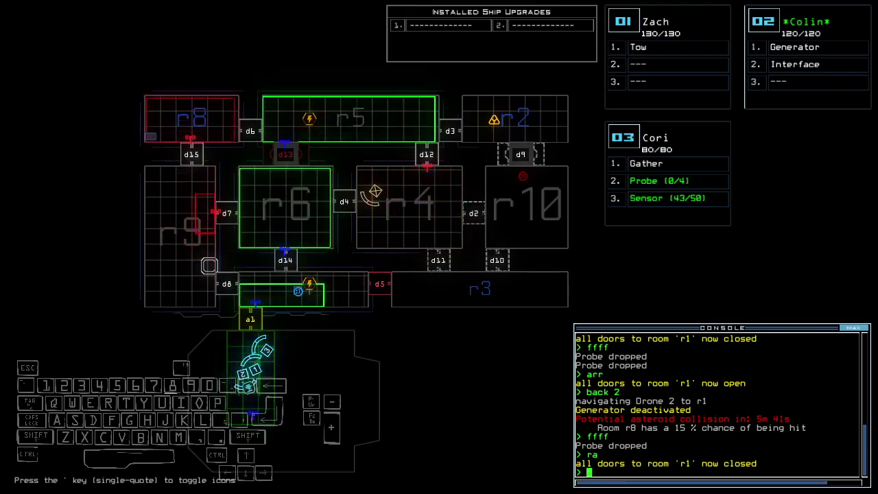
Hand drone 3's Probe and Sensor to drone 1 in the swap screen
key(3)
key(Down)
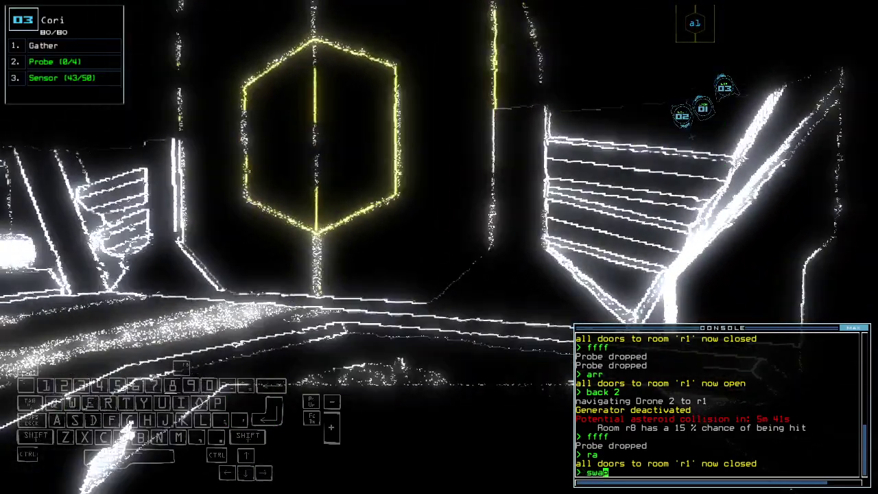
key(Return)
key(Down)
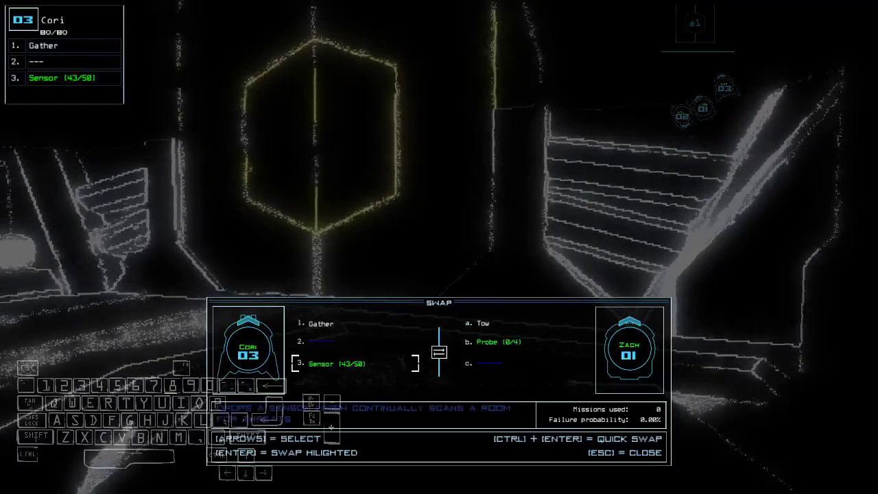
key(Return)
key(Escape)
key(Up)
key(Left)
text(swap 2)
Move Gather, Generator and Interface from drone 3 over to drone 2
key(Return)
key(Right)
key(Return)
key(Down)
key(Return)
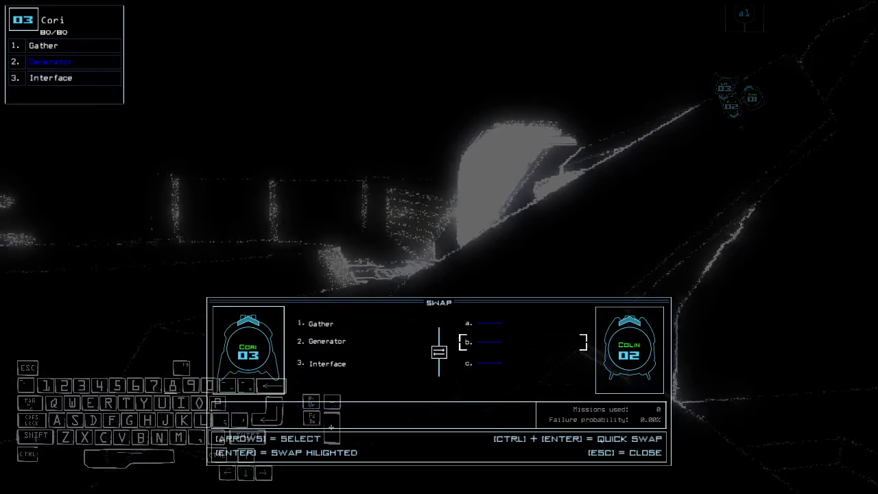
key(Left)
key(Up)
key(Return)
key(Down)
key(Return)
key(Down)
key(Return)
key(Escape)
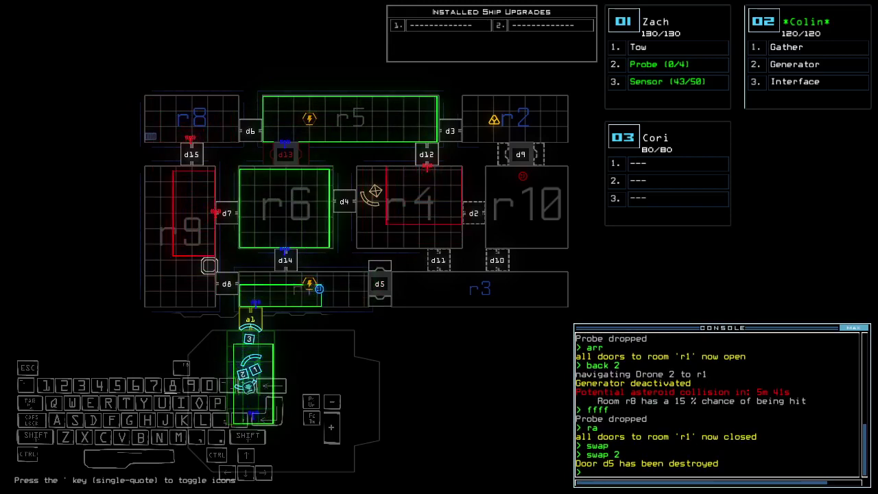
text(ar)
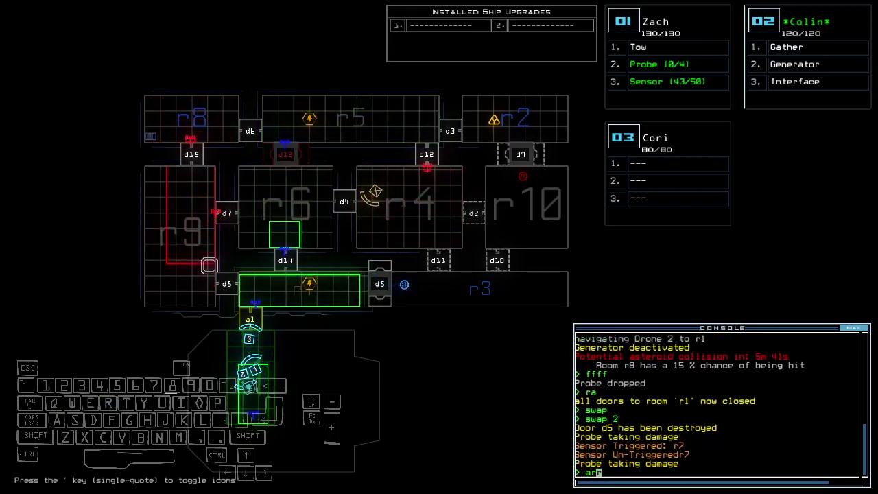
text(r)
Open room r1's doors with arr and drive drone 3 out down the corridor
key(Return)
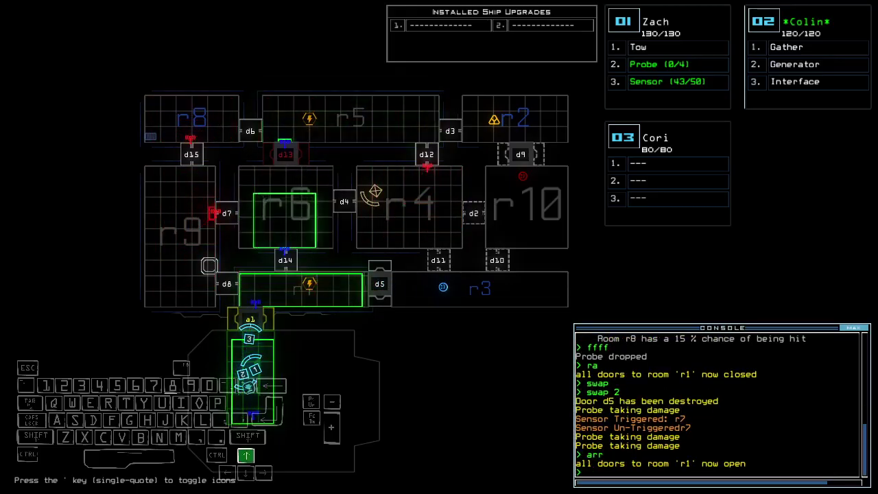
key(3)
key(Up)
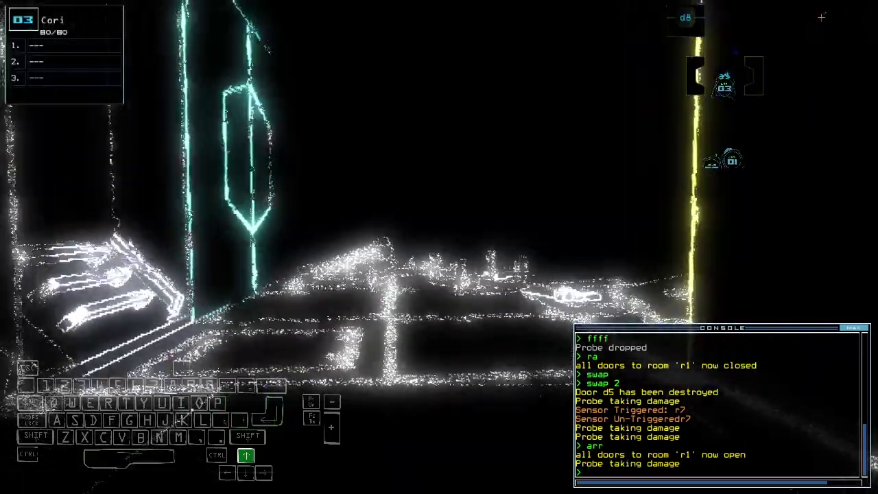
key(Right)
key(Up)
key(Right)
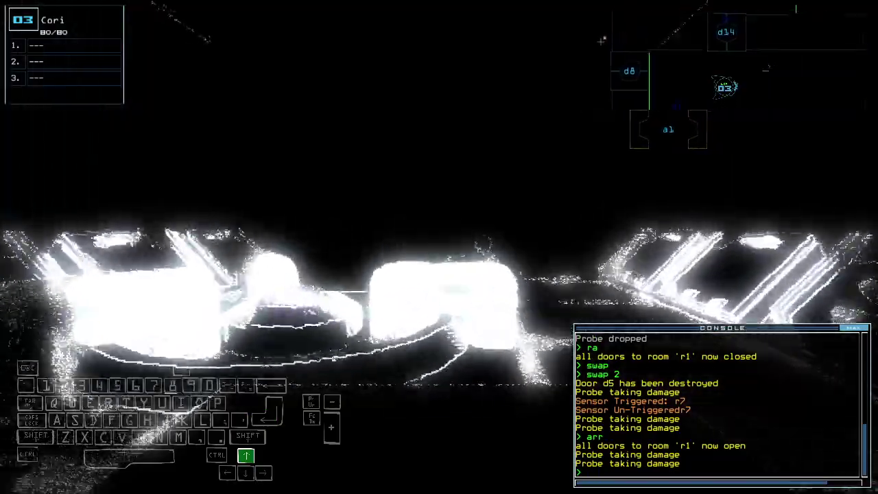
text(swap)
Swap Gather onto drone 3, turn it around and close room r1's doors
key(Return)
key(Return)
key(Escape)
key(Down)
key(Left)
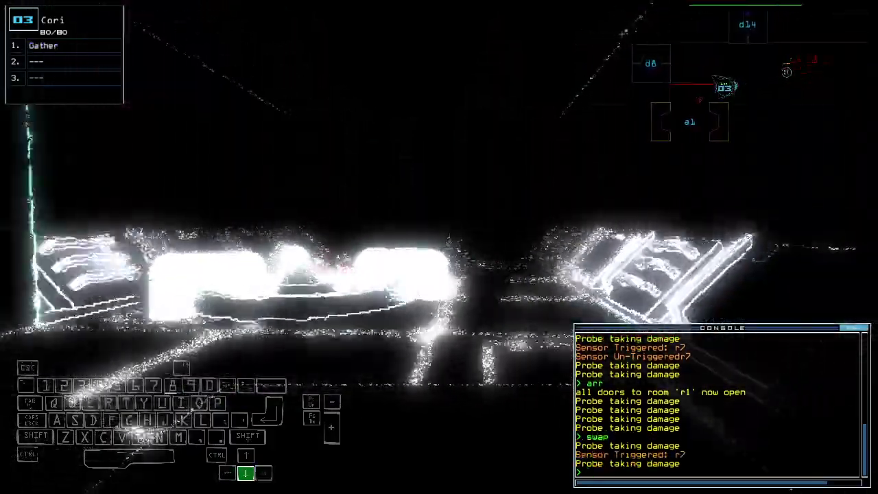
key(Left)
text(ra)
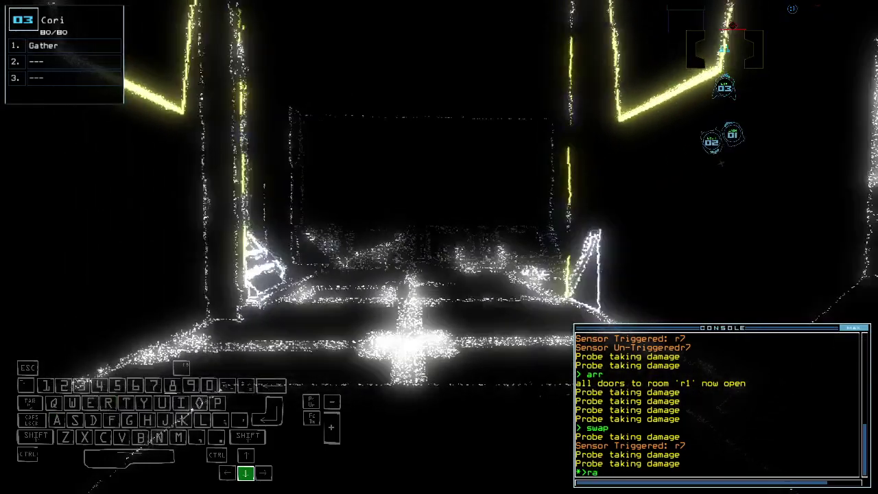
key(Return)
key(Tab)
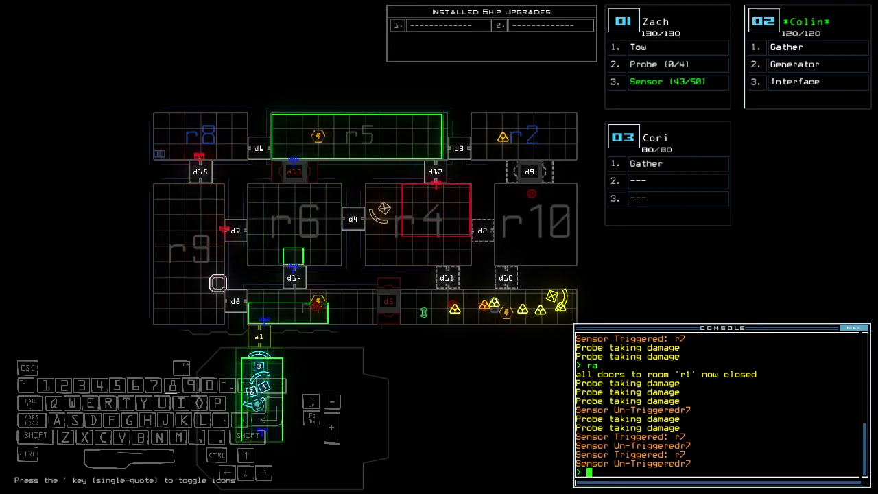
text(oto)
Leave the derelict with oto and accept the score to see Mustika second with 880
key(Return)
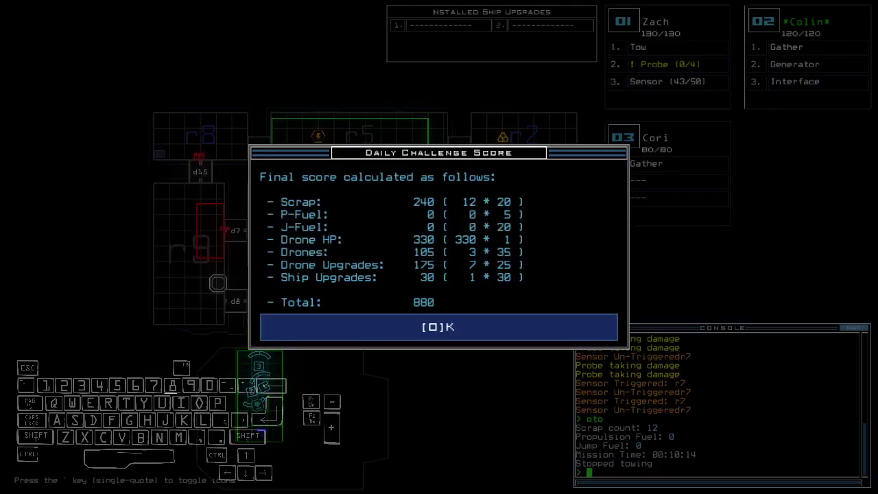
key(o)
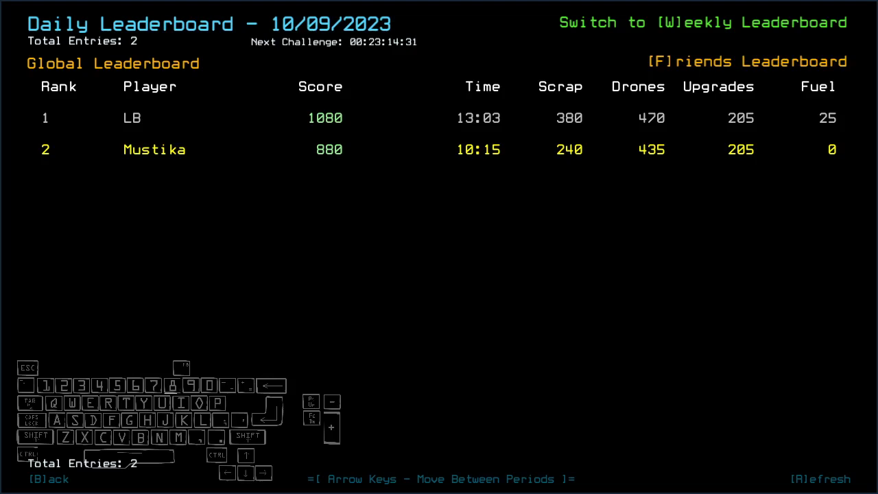
Back out of the leaderboard and launch the next mission, docked at room r2
key(b)
key(w)
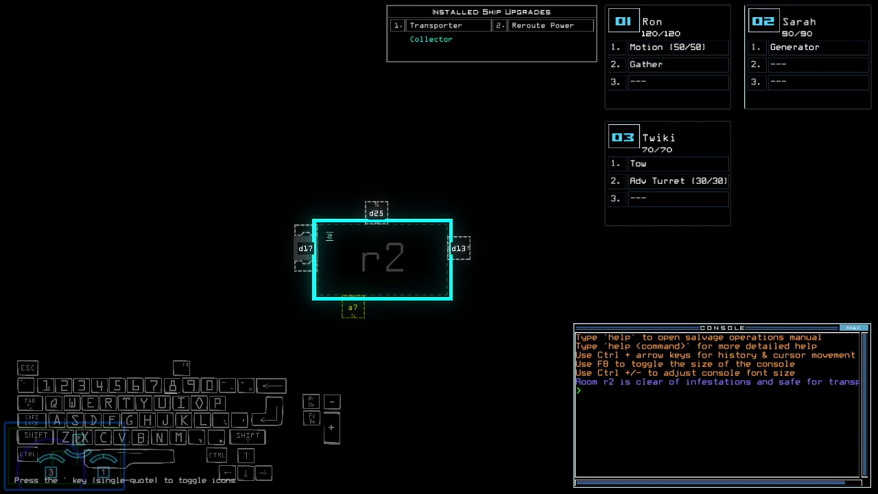
text(ready 3;setstatus)
Run the status alias, then open and close the Alias Editor without changes
key(Return)
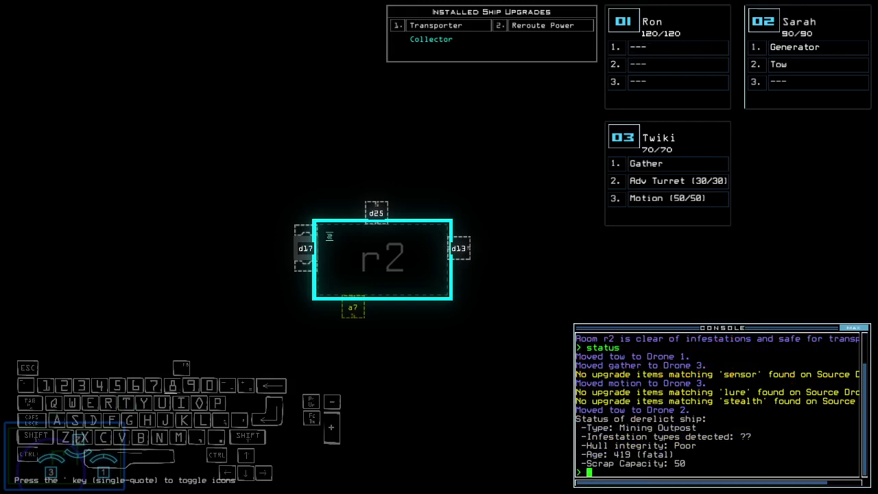
text(alias)
key(Return)
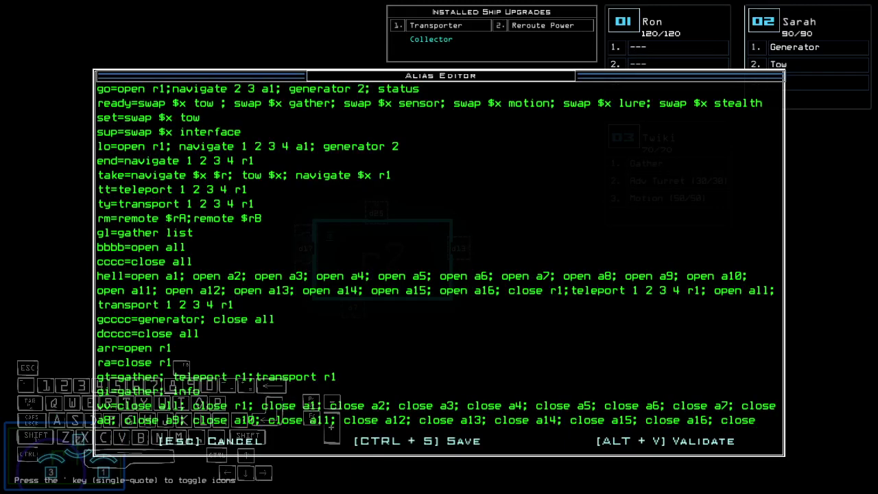
key(Escape)
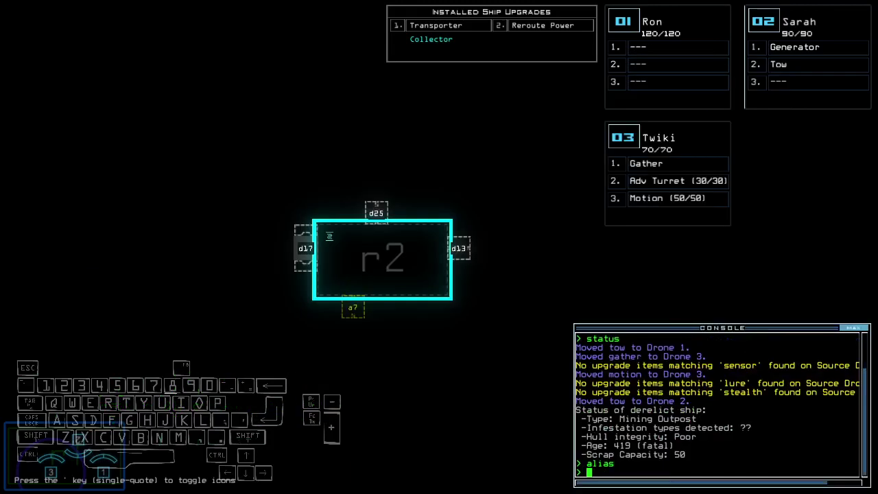
text(transport 2 3 r2)
Transport drones 2 and 3 into room r2 and drive one forward inside
key(Return)
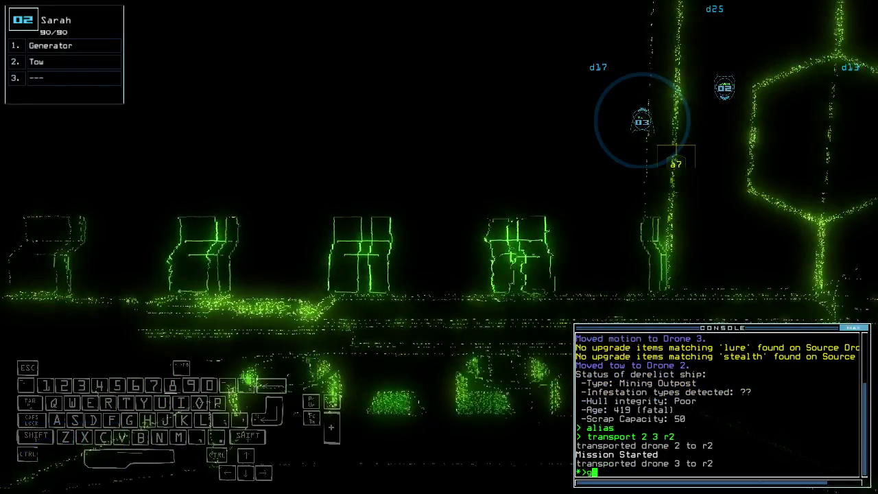
key(Right)
key(Up)
key(Left)
key(Up)
key(Left)
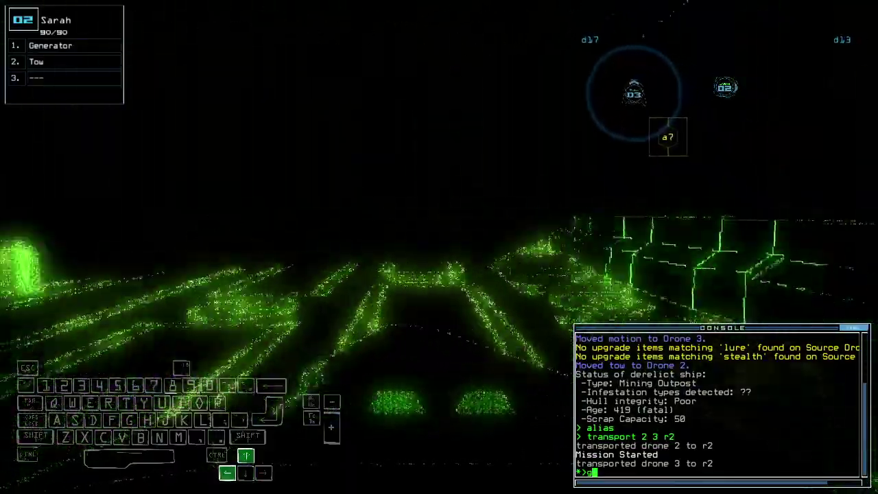
text(ge)
Switch on the generator, open door d25 and scan nearby rooms for motion
key(Return)
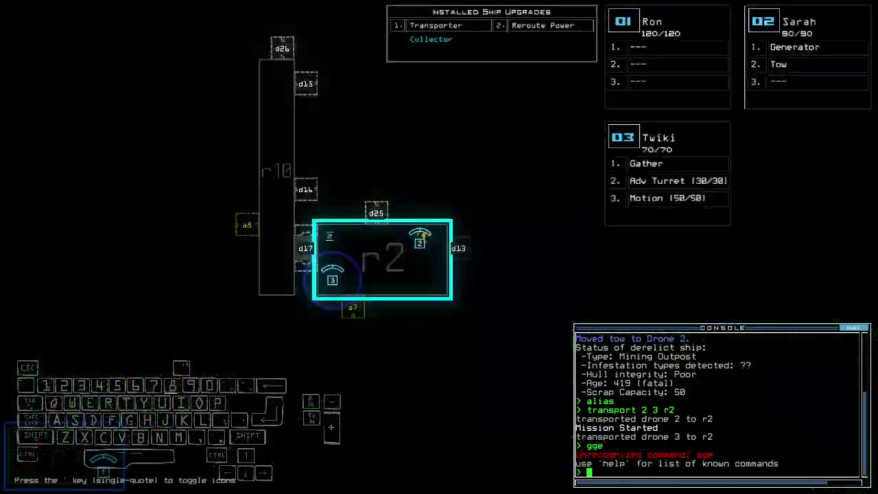
text(enerator)
key(Return)
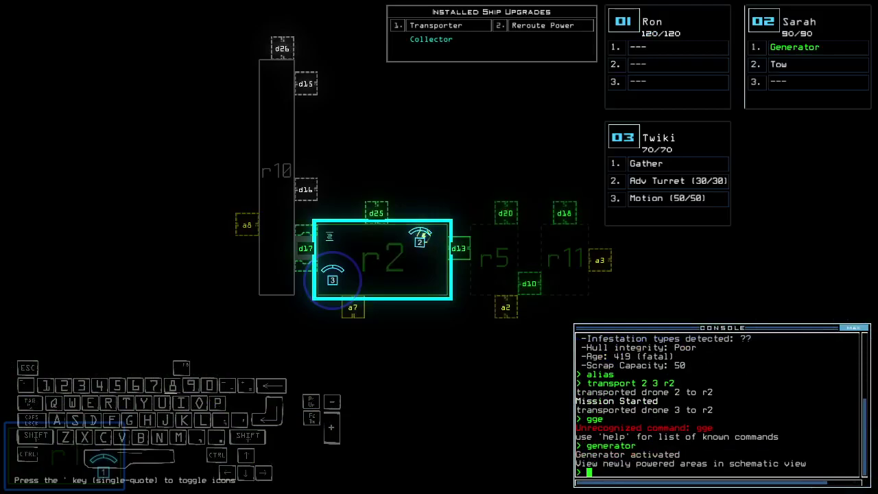
key(Up)
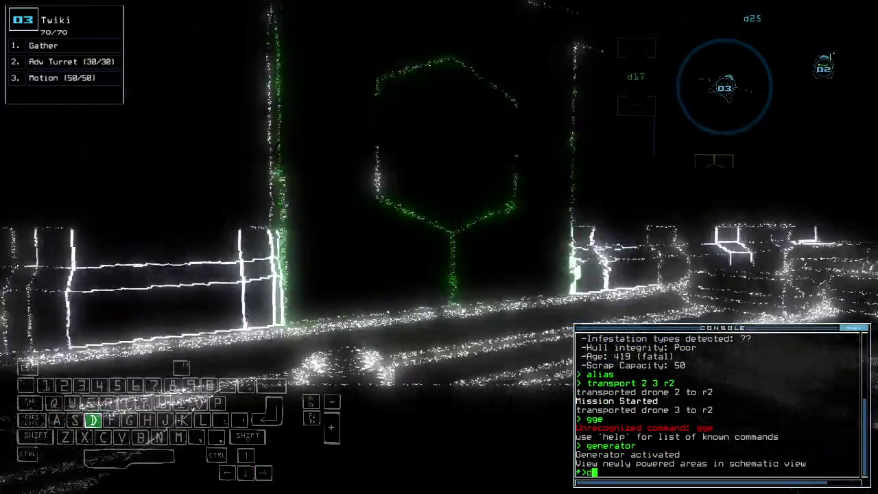
text(d25 d25)
key(Return)
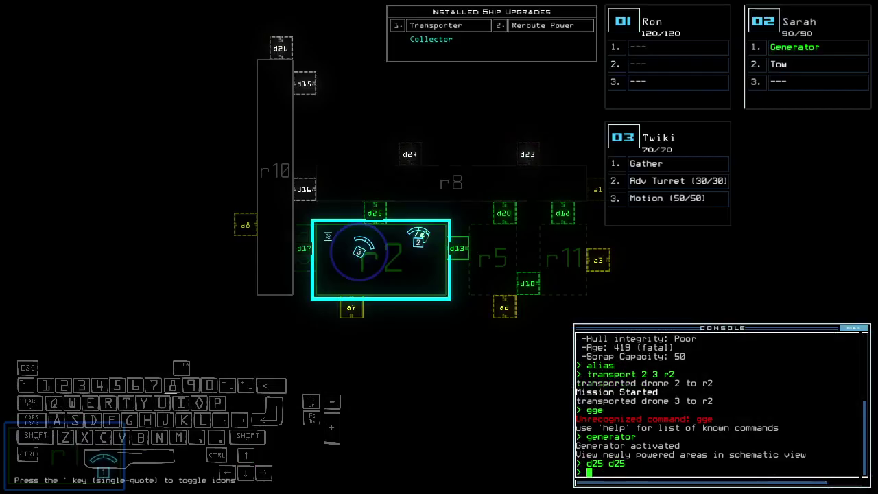
text(motion)
key(Return)
Run the scan-and-survey shortcut and maneuver drone 3 around the room
key(Left)
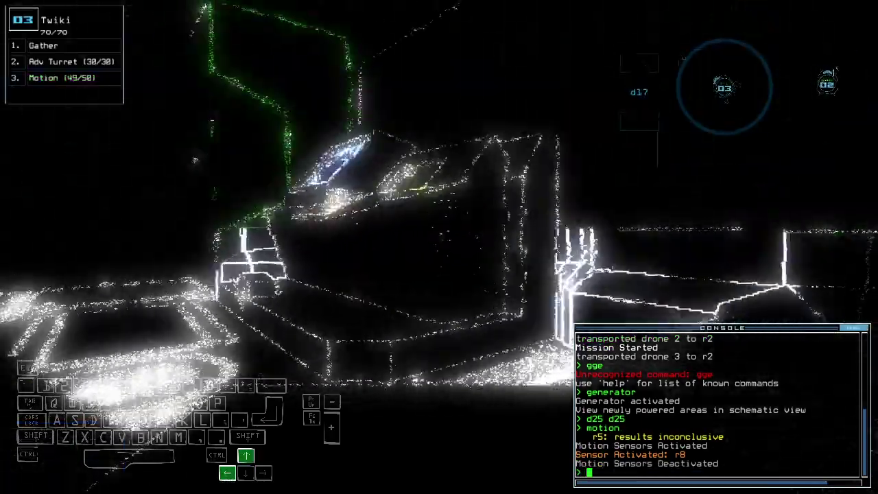
text(rv)
key(Return)
key(Up)
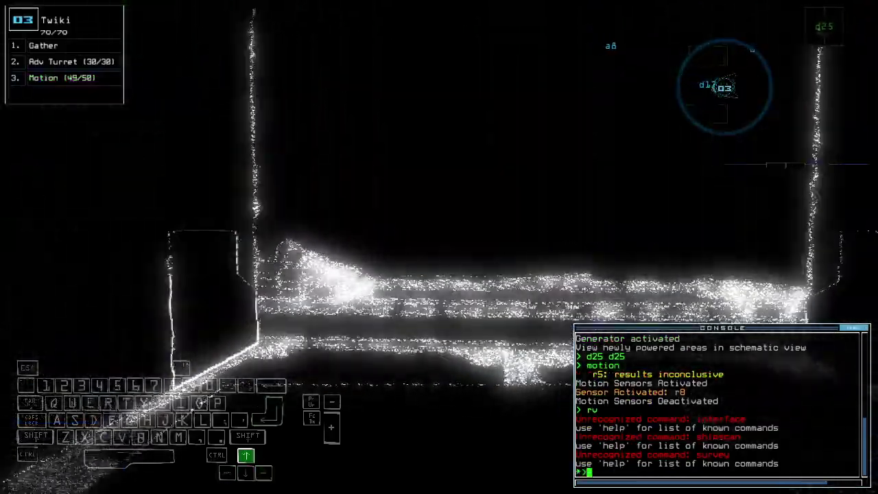
key(Left)
key(Left)
key(Left)
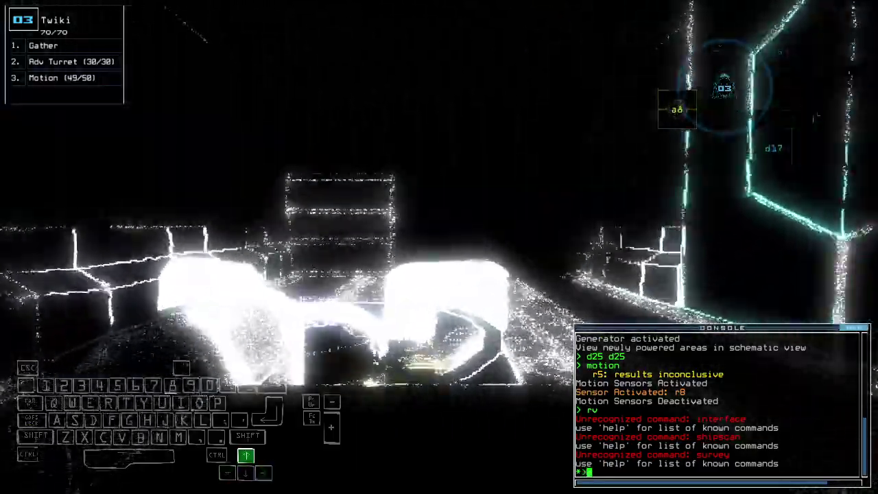
key(Left)
key(Right)
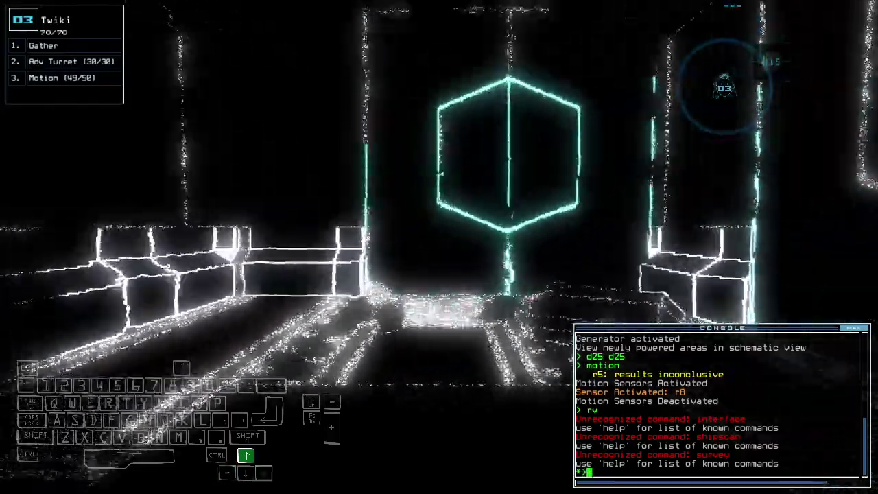
key(Down)
key(Up)
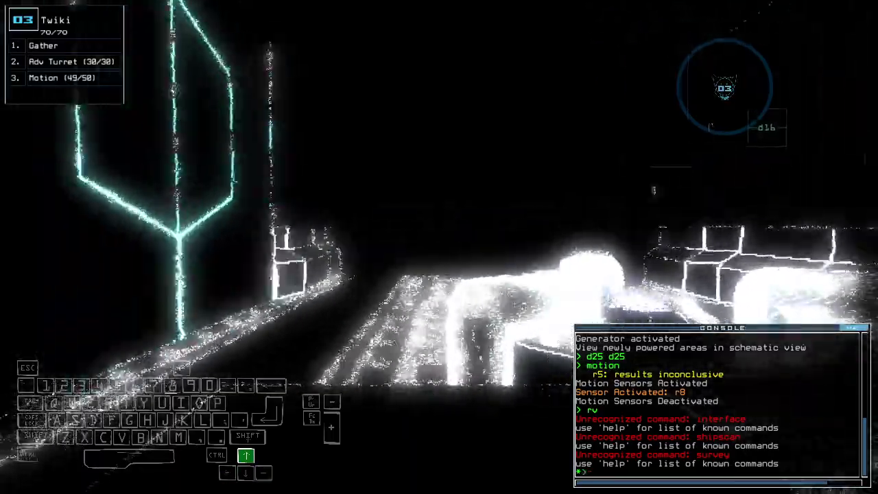
key(Left)
key(Left)
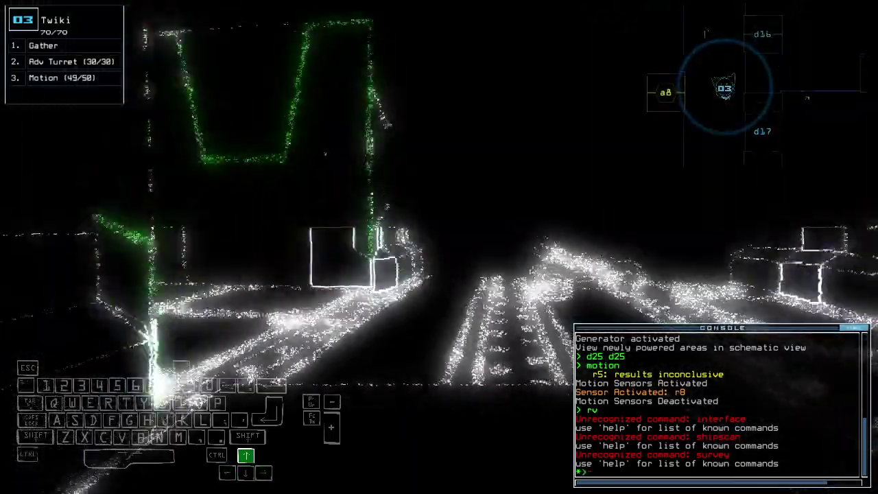
text(cccc)
Close doors with cccc, open door d13 and drive further forward
key(Return)
key(d)
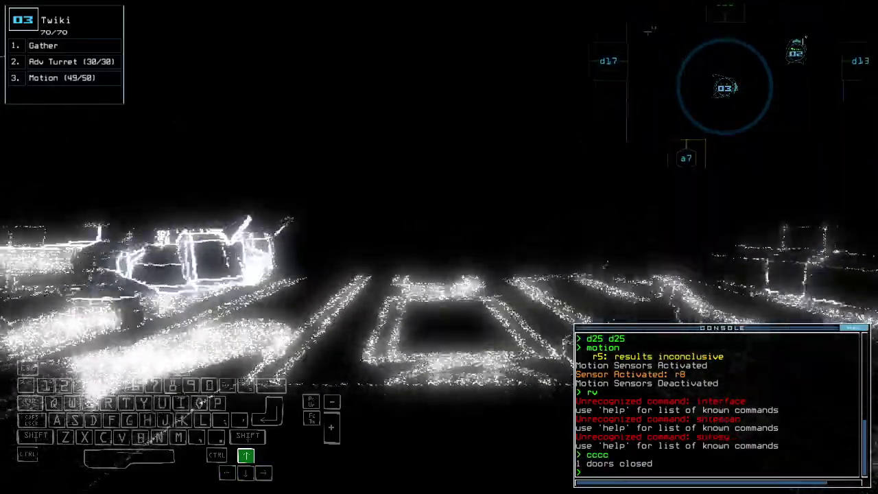
key(Tab)
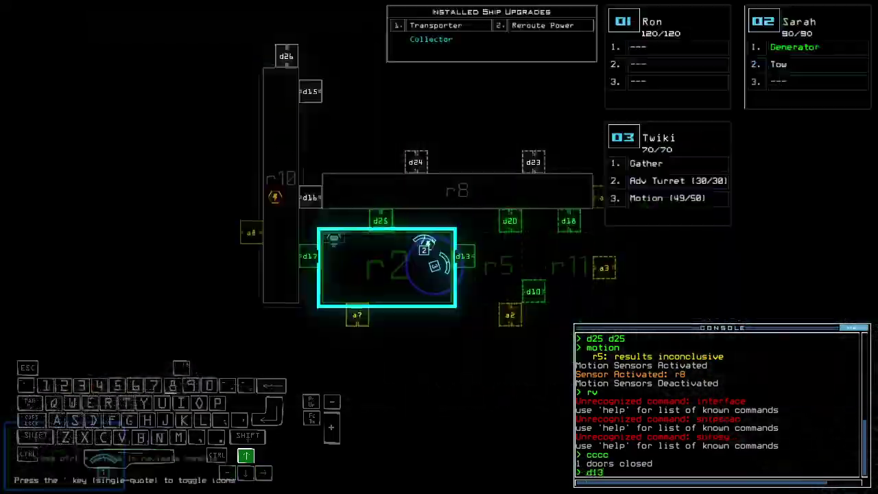
key(Tab)
text(d13)
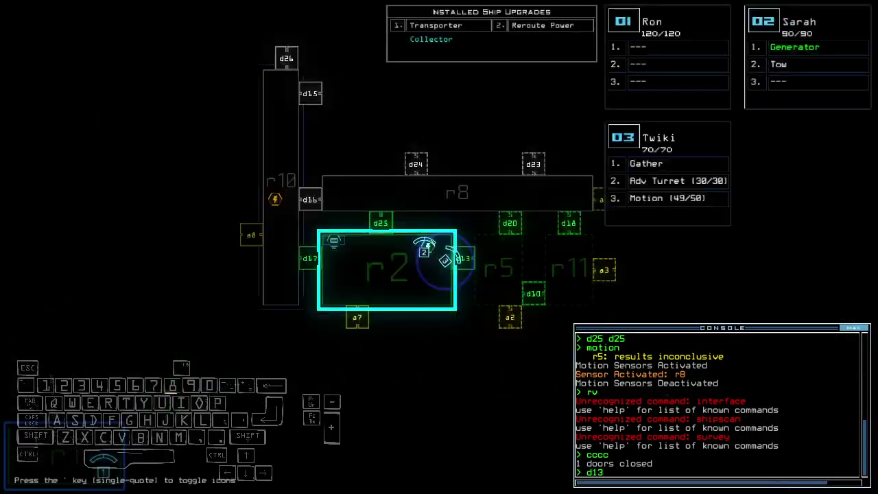
key(Tab)
key(Tab)
key(Return)
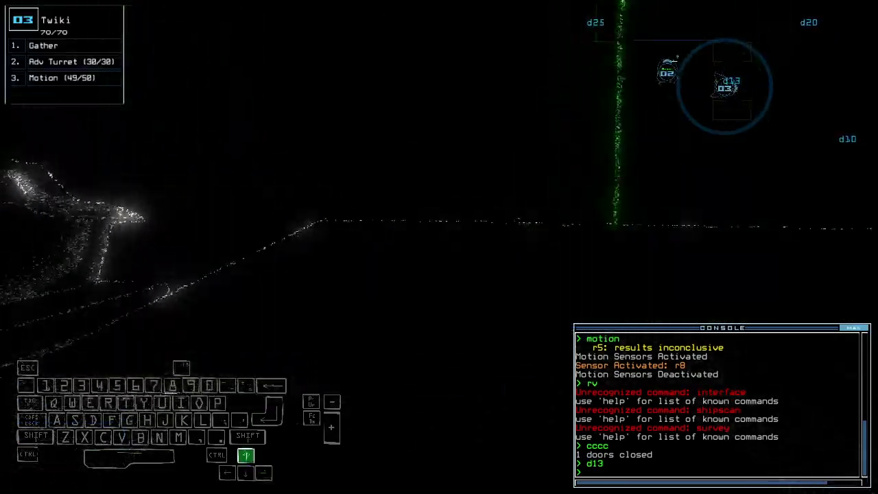
key(Up)
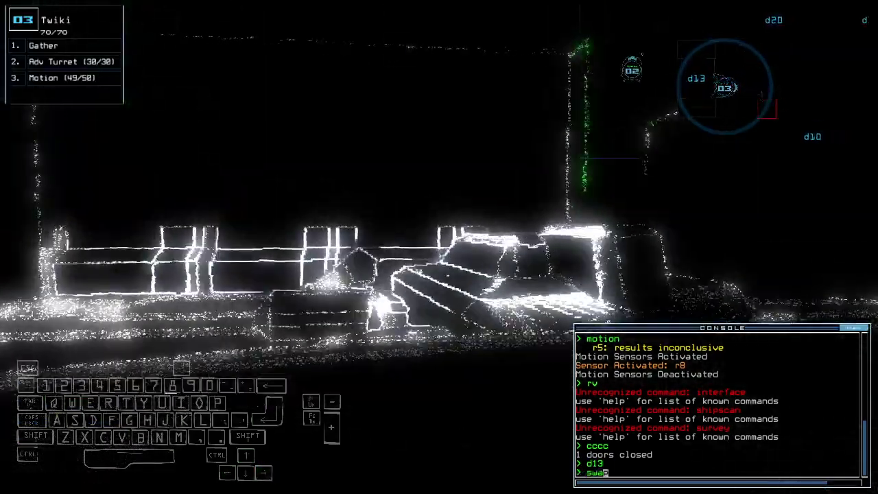
Shut down the generator and move the Sensor onto drone 02 via swap
key(Return)
key(Escape)
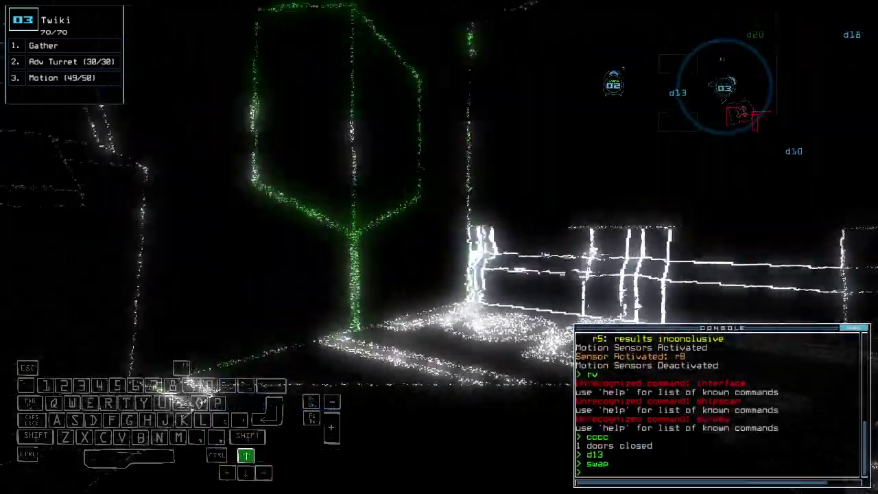
key(Tab)
key(Tab)
key(w)
key(a)
key(Up)
key(Return)
key(Return)
key(Escape)
key(Down)
Teleport drone 01 into room r2 with transport 1 r2 and check its swap screen
key(Tab)
text(transport 1 r2)
key(Return)
key(Tab)
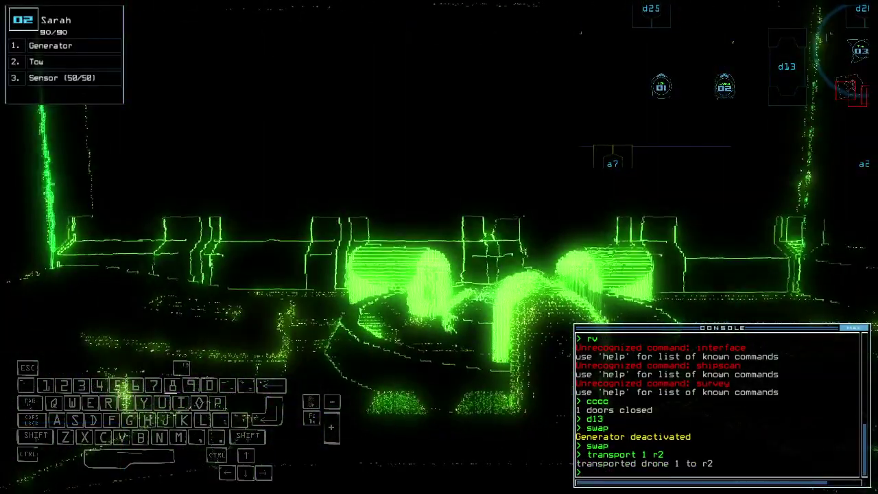
key(1)
key(Up)
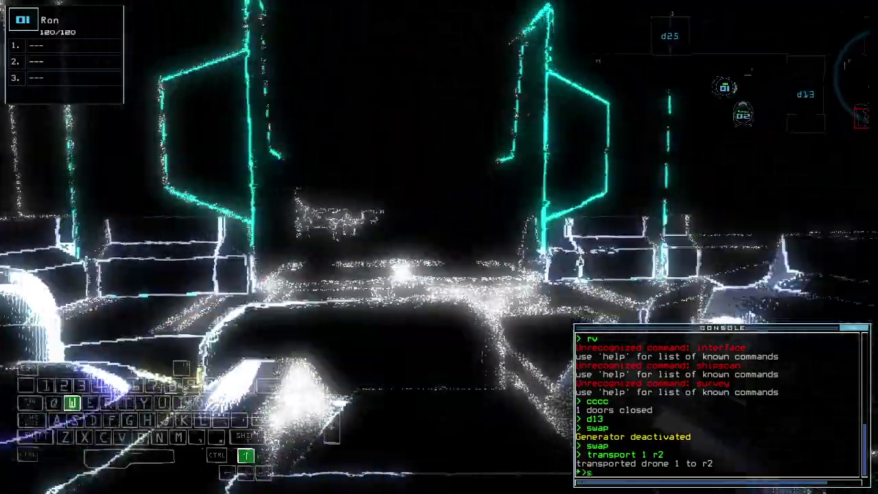
text(swap)
key(Return)
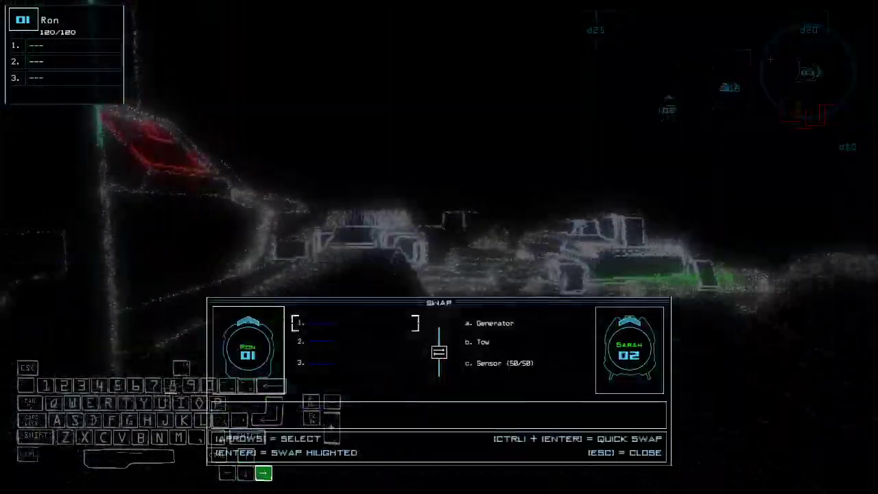
key(Escape)
Reposition drones 03, 01 and 02, then select drone 01 for swapping
key(3)
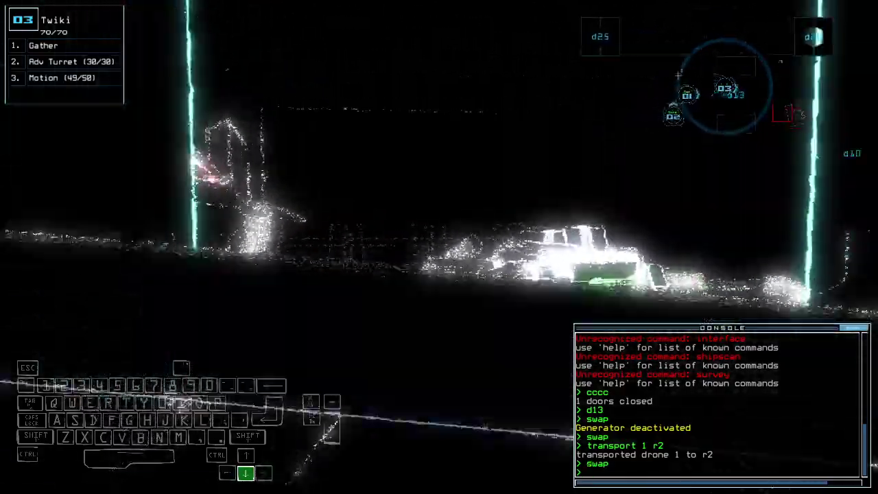
key(Left)
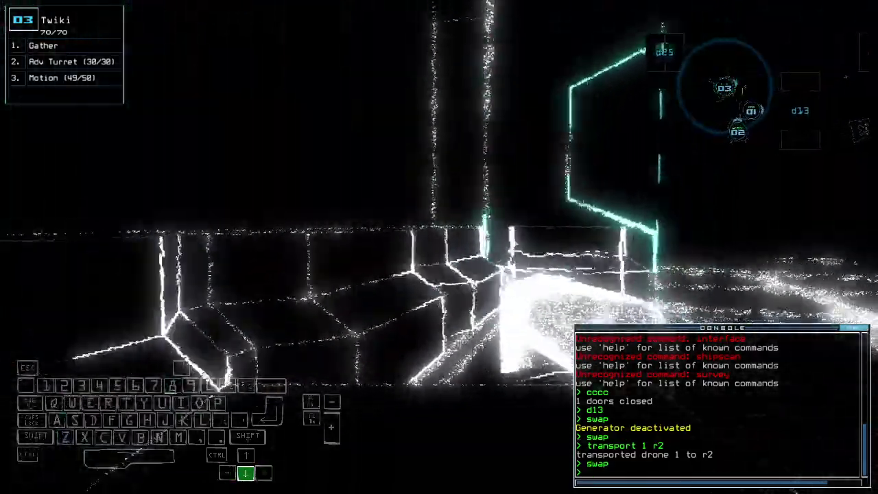
key(1)
key(Up)
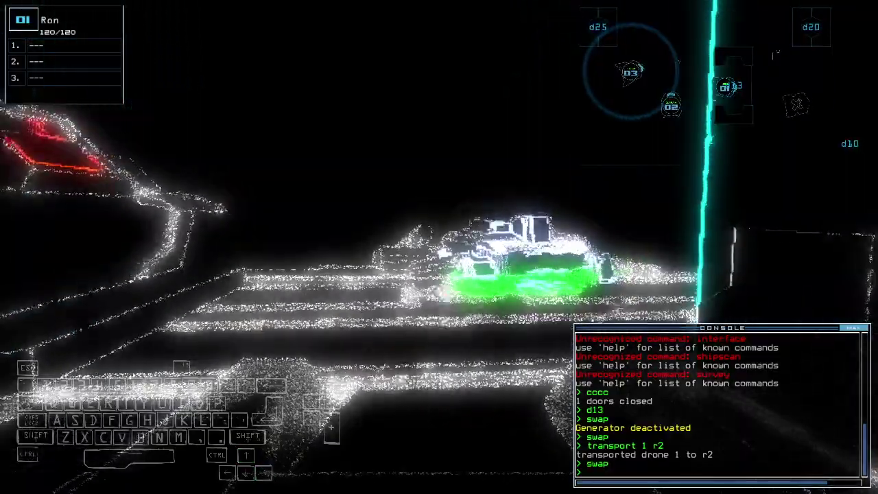
key(Escape)
key(2)
key(Down)
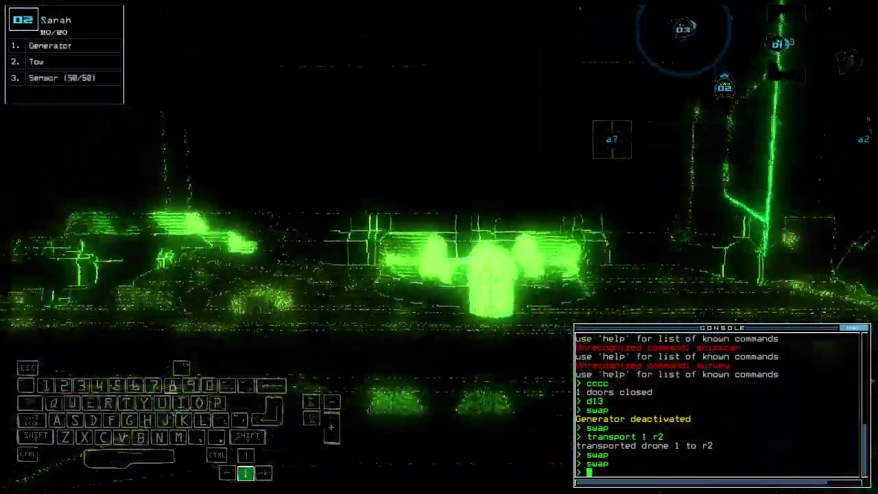
key(1)
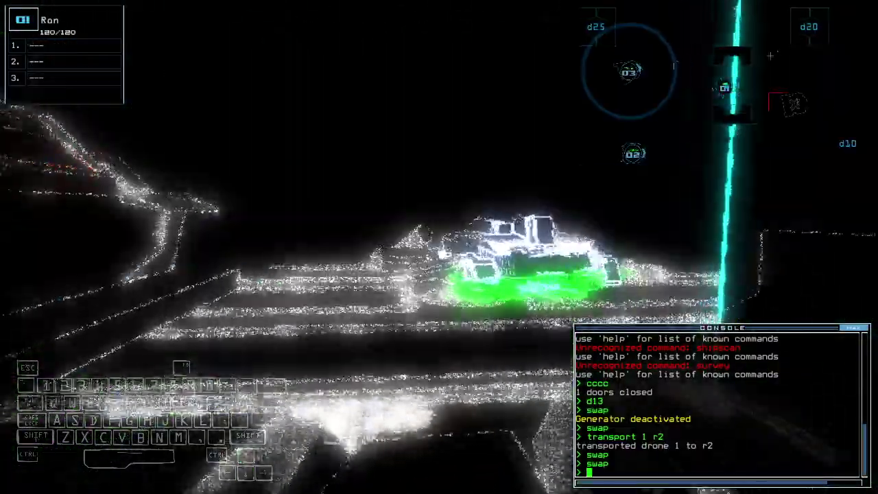
Give drone 01 the Tow in slot 1 and teleport it to room r1
key(Down)
key(Return)
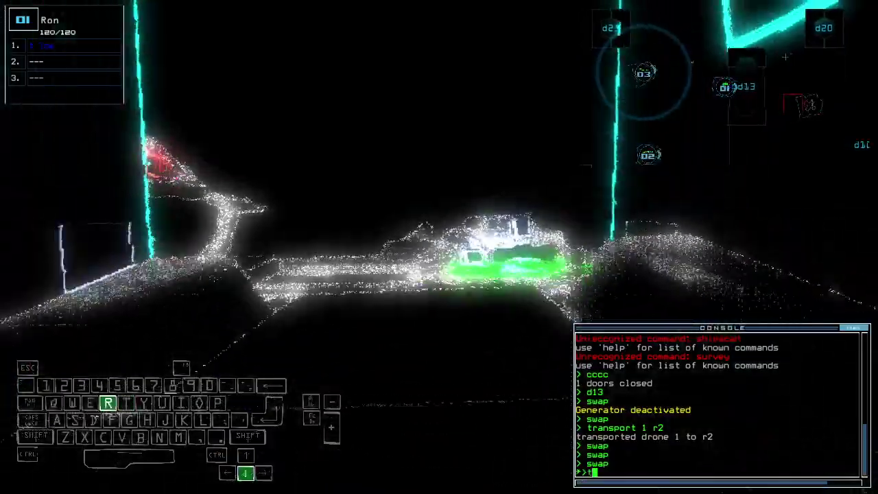
text(transport r1)
key(Return)
key(Tab)
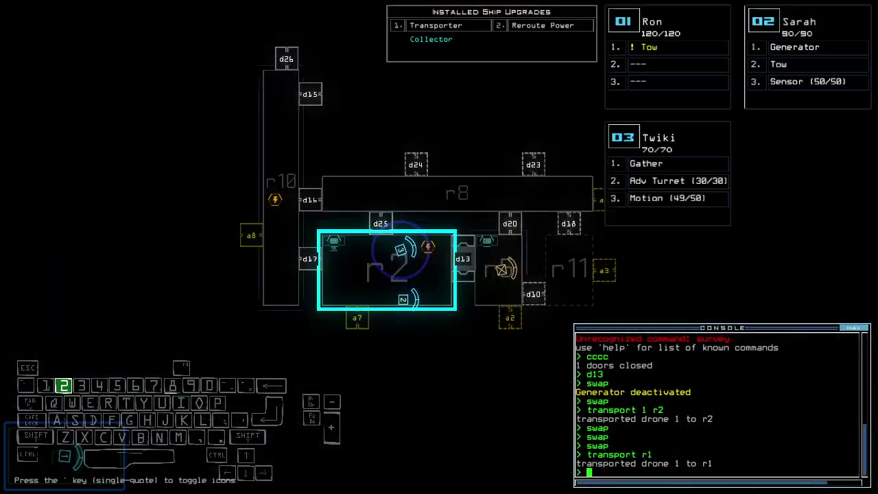
key(2)
key(Tab)
text(g)
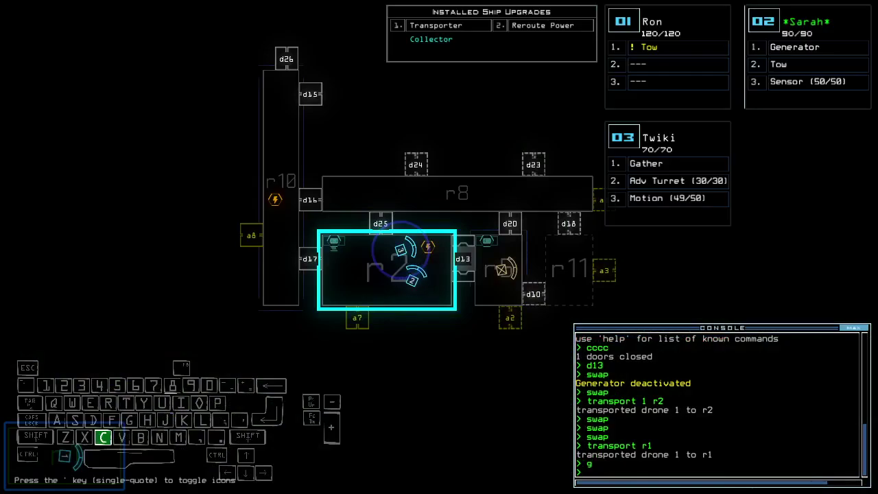
Restart the generator, close doors with cccc and open door d20
key(Return)
text(cccc)
key(Return)
text(d20)
key(Return)
Drive drone 03 forward and left, then run the f command on room r5
key(3)
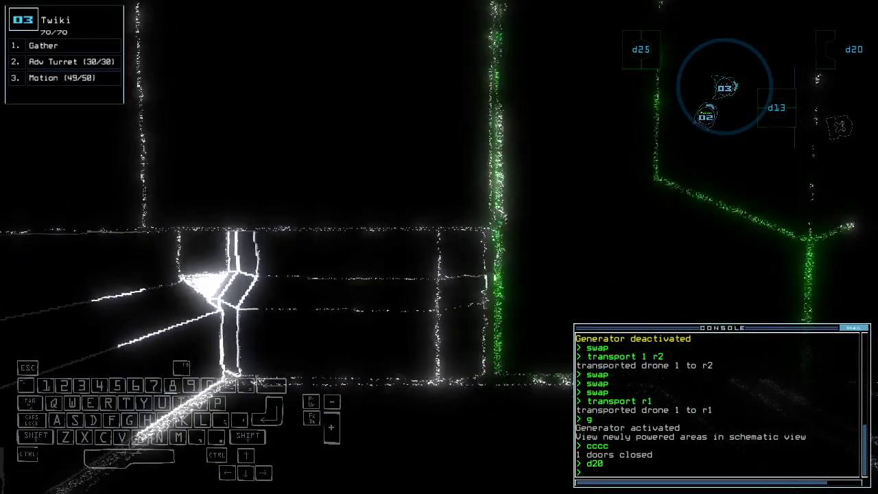
key(Left)
key(Up)
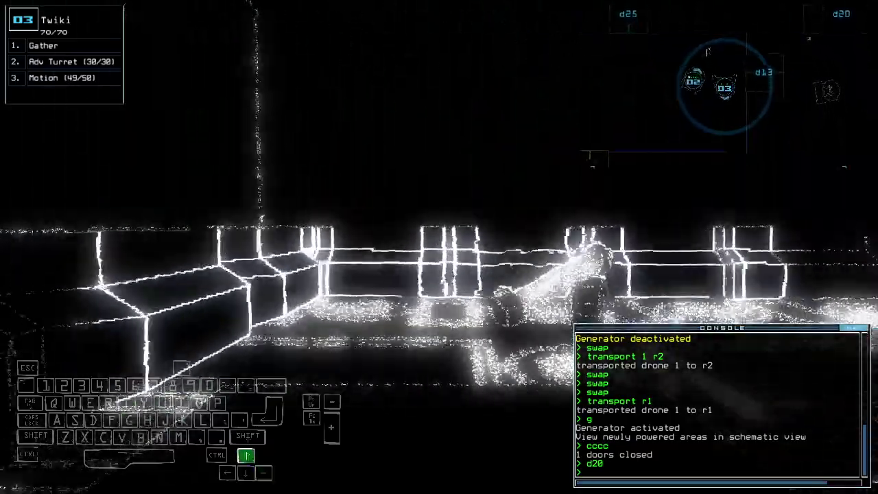
key(Left)
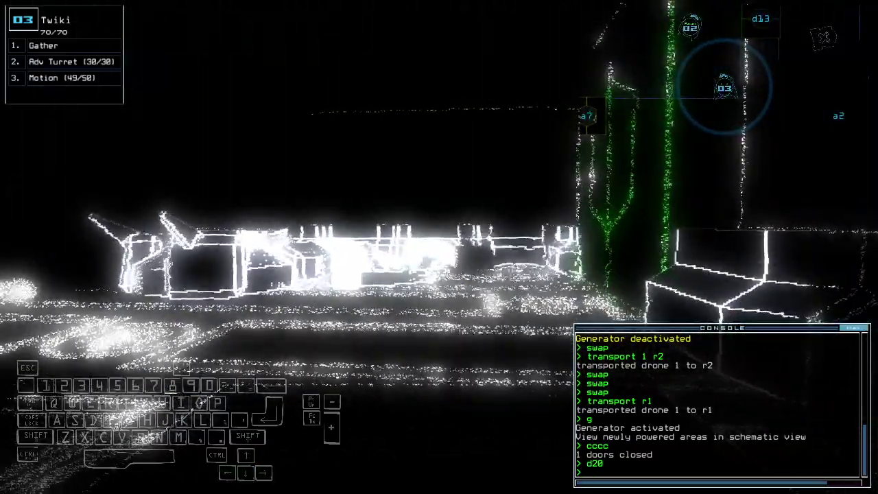
key(Tab)
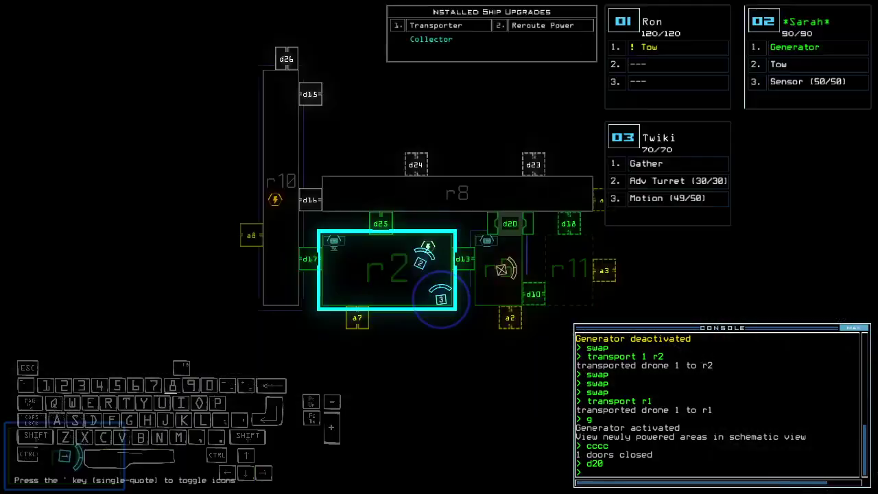
text(f r5)
key(Return)
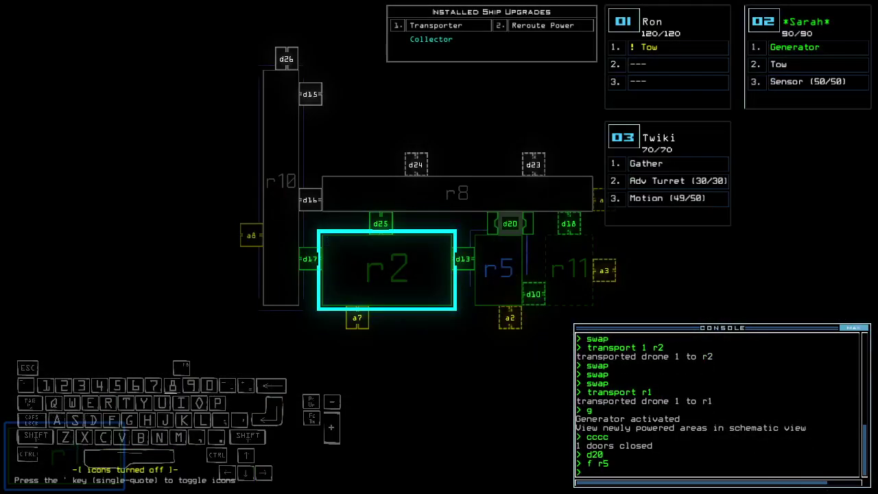
Drive drone 03 forward again and close another door with cccc
key(Tab)
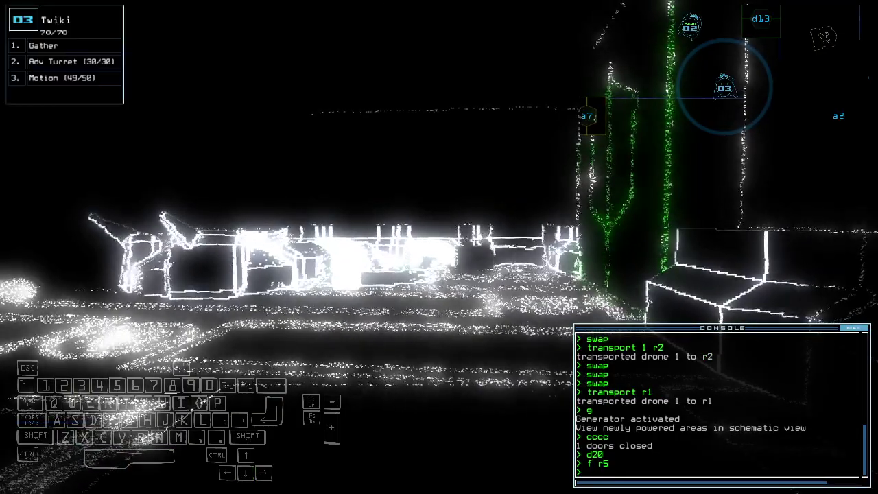
key(Tab)
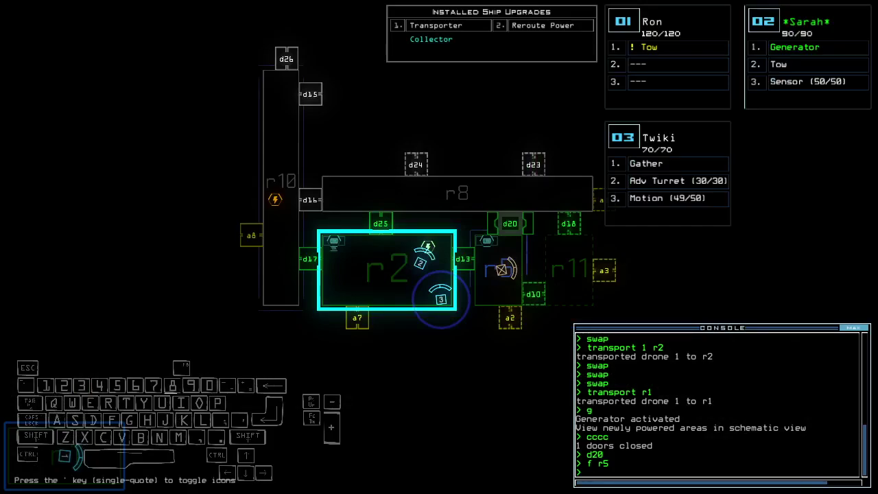
key(Tab)
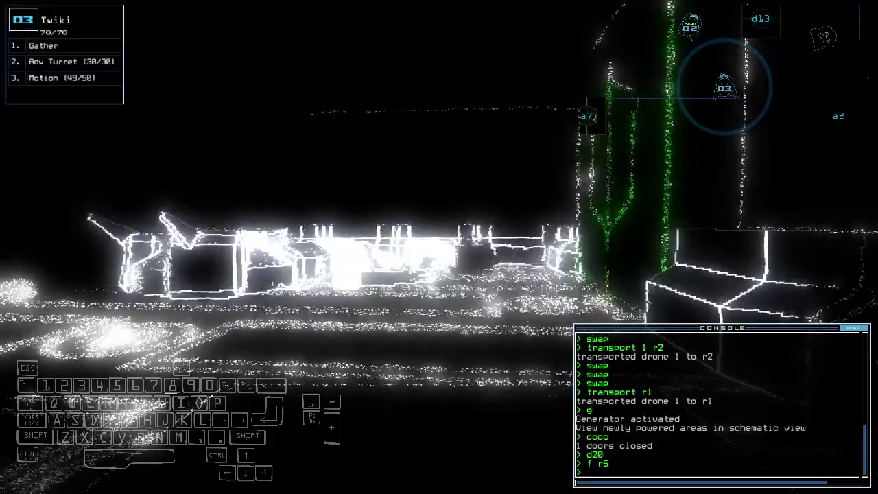
key(Up)
text(cccc)
key(Return)
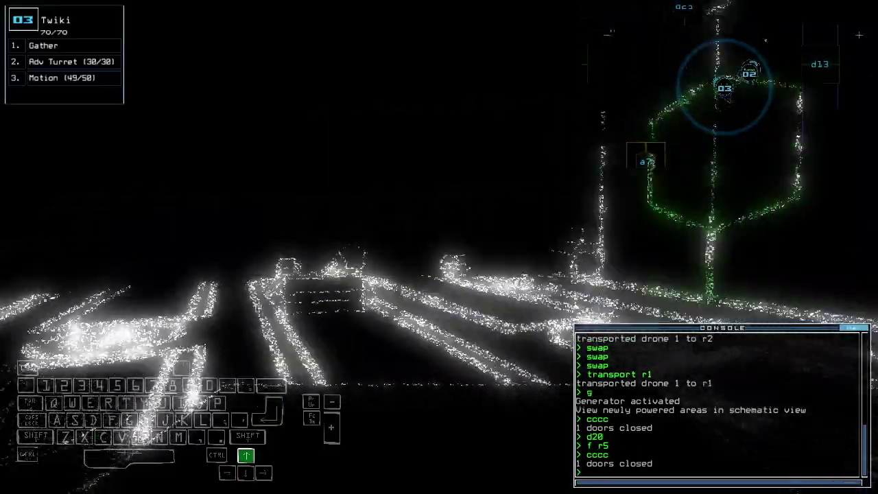
text(d25)
Open door d25 and have Twiki gather scrap three times
key(Return)
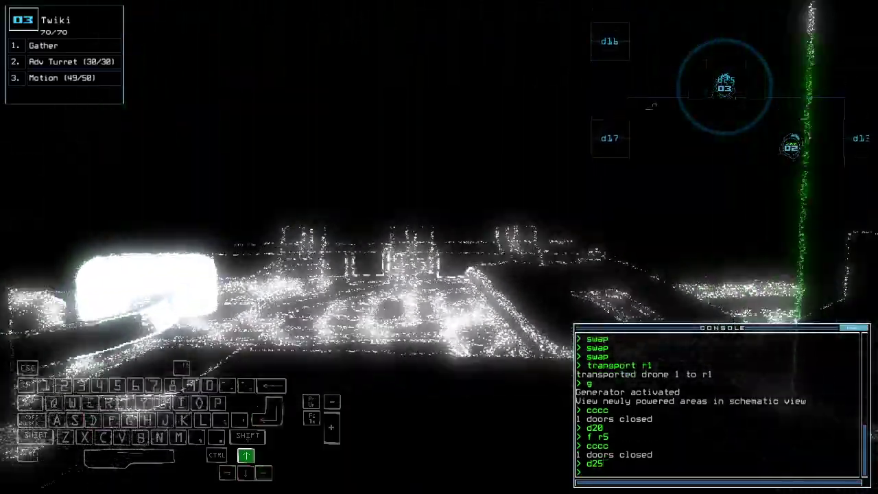
text(g)
key(Return)
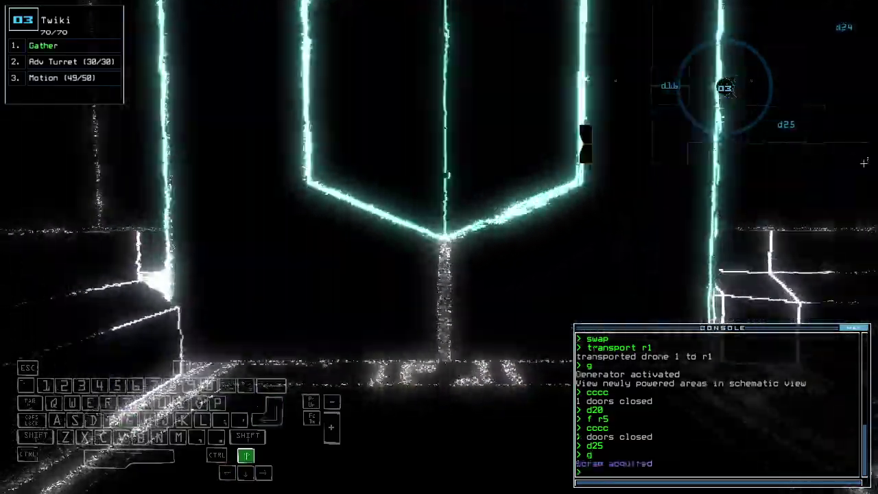
key(Right)
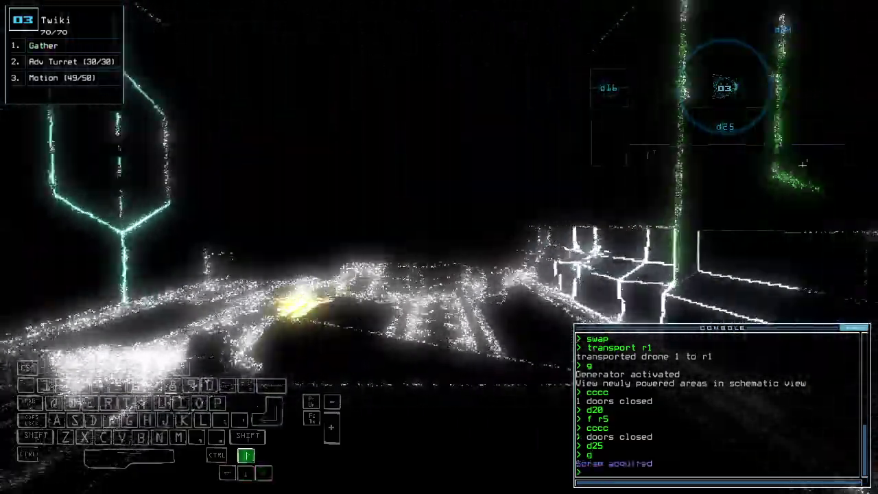
text(g)
key(Return)
key(Down)
text(g)
key(Return)
text(navigate 2)
Send drone 2 toward room r8 and bring up the ship map
key(Return)
key(Left)
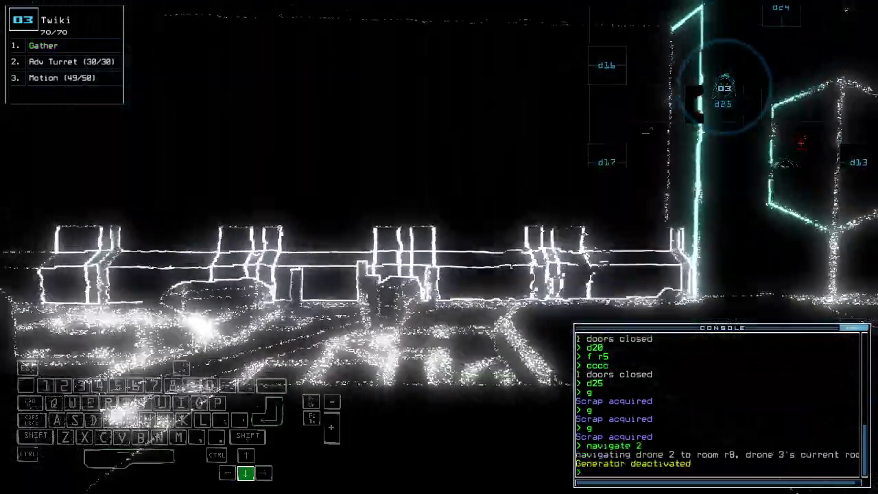
key(Tab)
key(Tab)
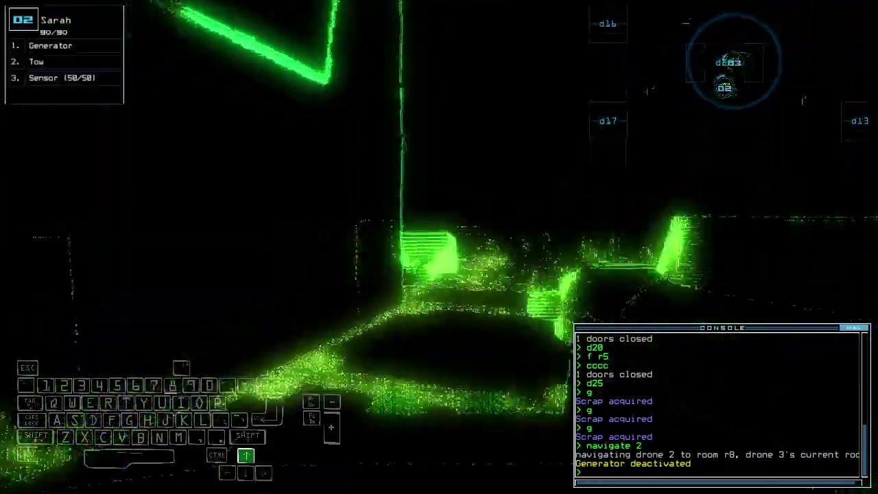
Have Sarah switch the generator back on and view the newly powered rooms
key(Tab)
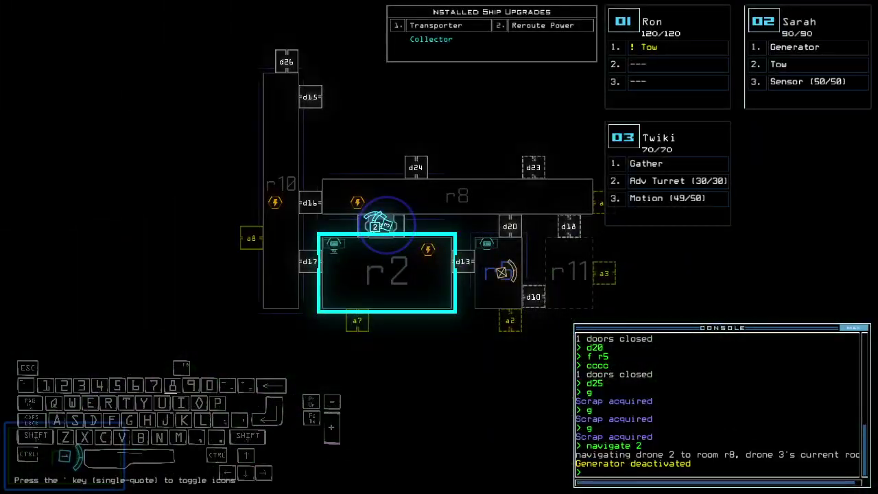
key(Tab)
text(g)
key(Return)
key(Tab)
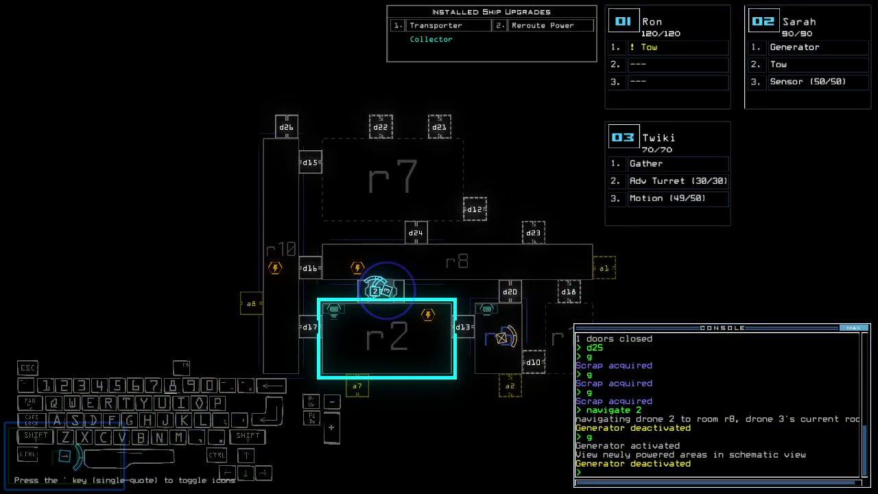
key(Right)
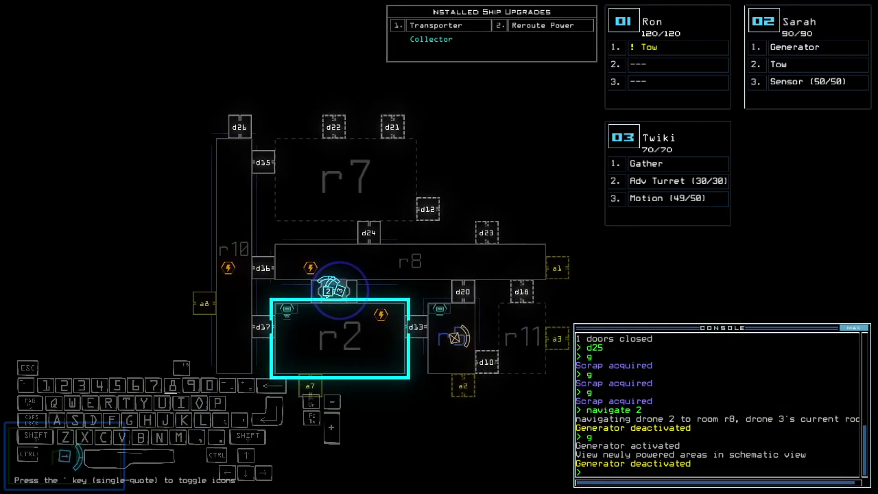
key(Tab)
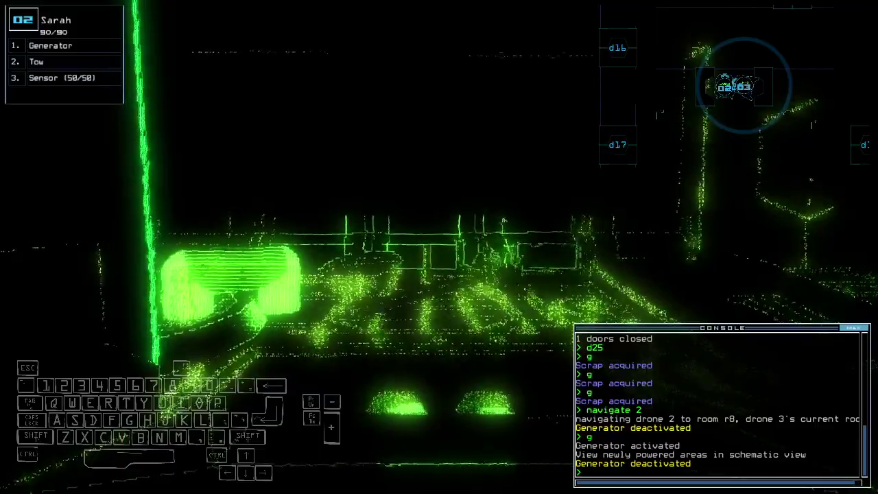
text(te)
Check mission time (00:02:00), activate Twiki's generator, and run a motion scan flagging r11
key(Return)
key(Left)
key(Up)
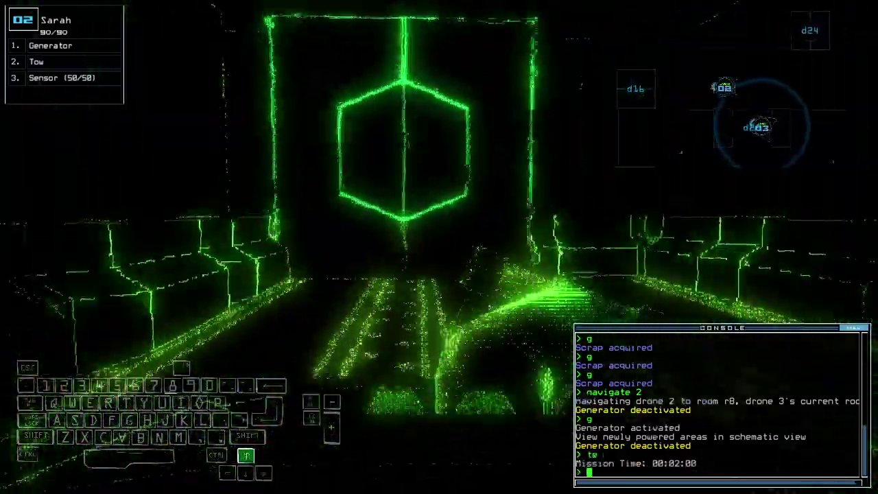
text(g)
key(Return)
key(3)
key(Right)
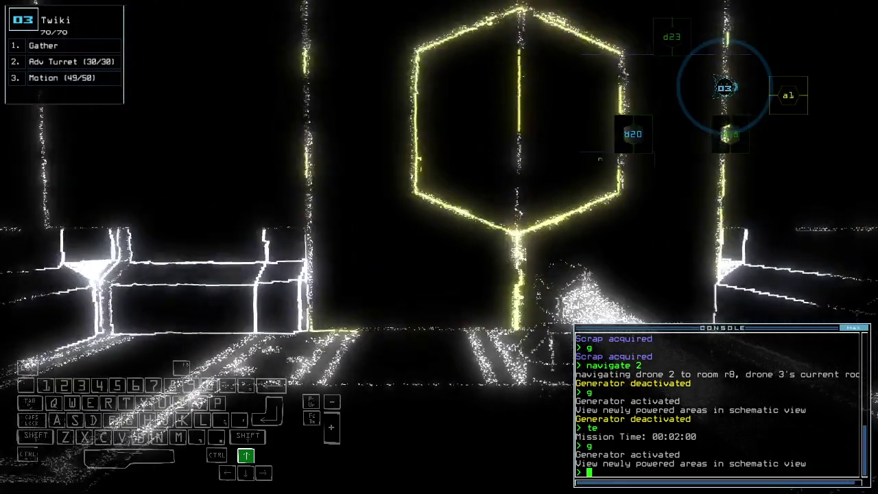
key(Tab)
text(mo)
key(Right)
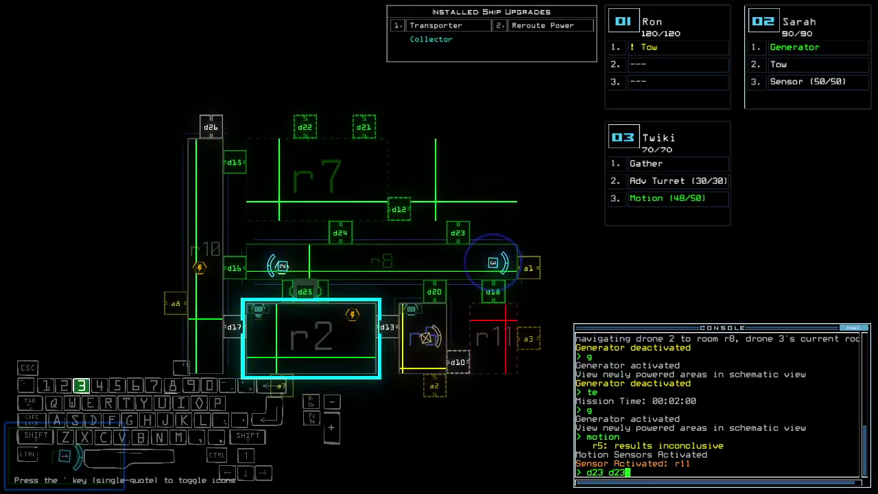
Drive Twiki through doors d23 and d18, closing the doors behind it
key(Tab)
key(Return)
key(Up)
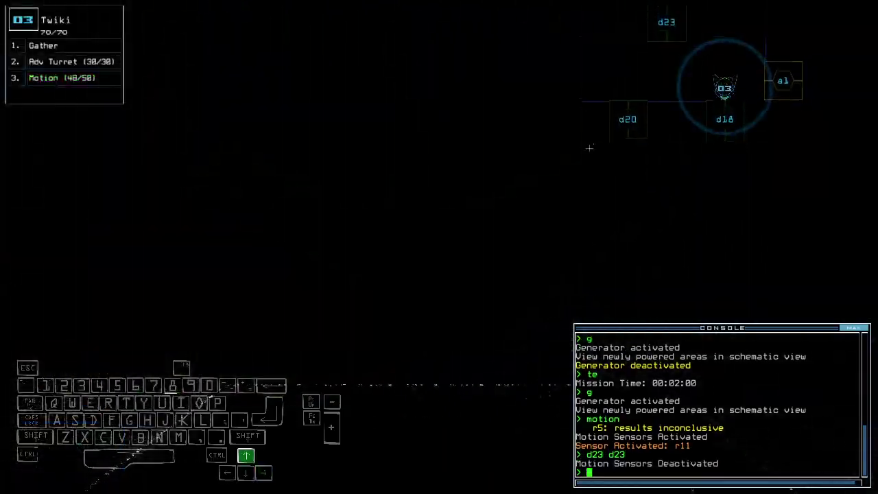
key(Return)
key(Up)
key(Left)
key(Down)
text(cccc)
key(Return)
key(Up)
text(d23)
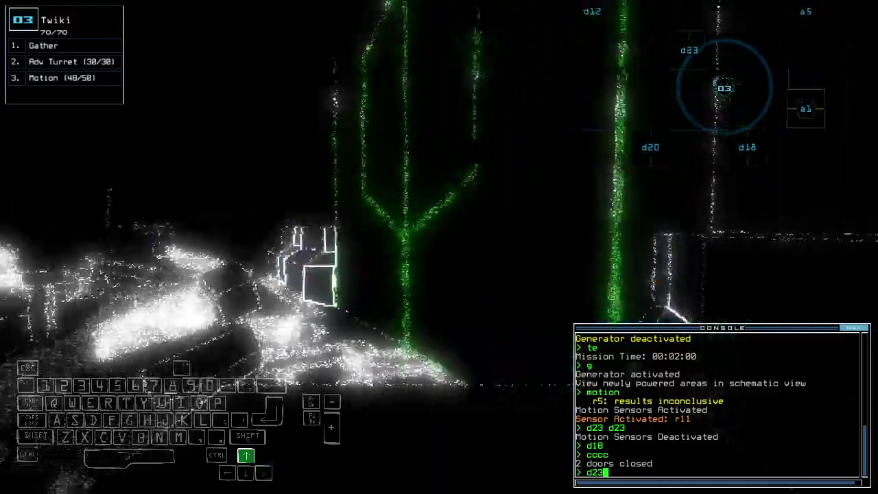
Take Twiki into room r4 to collect scrap and two days of fuel
key(Return)
key(Right)
key(Right)
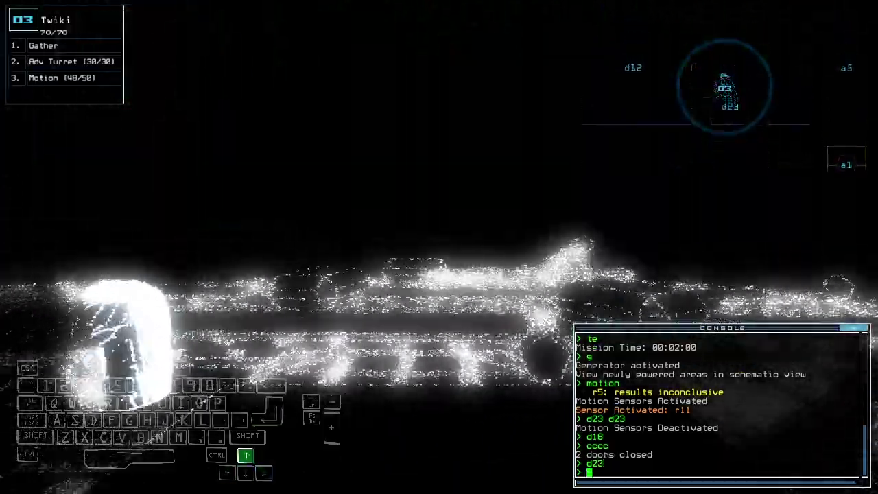
key(Left)
text(g)
key(Return)
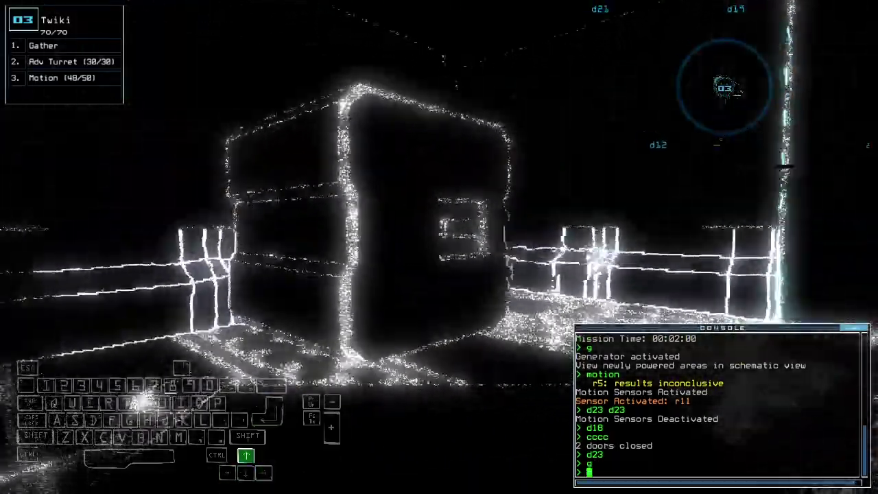
key(Right)
key(Right)
key(Right)
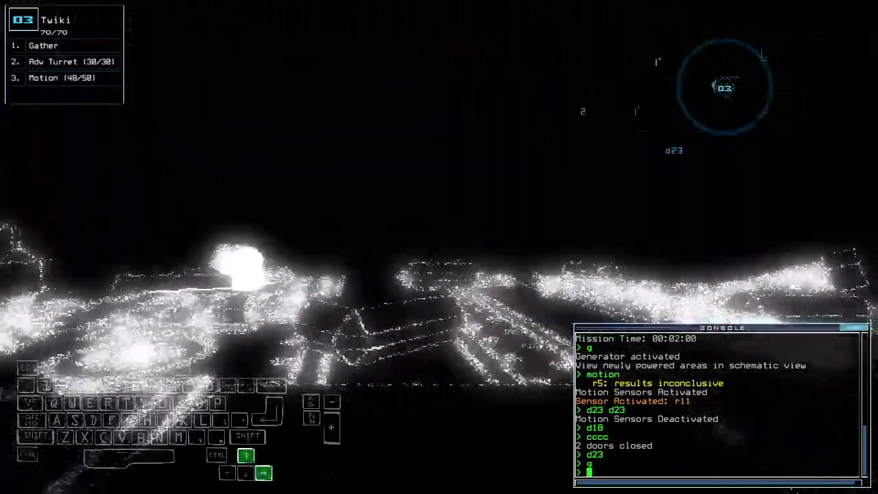
text(g)
key(Return)
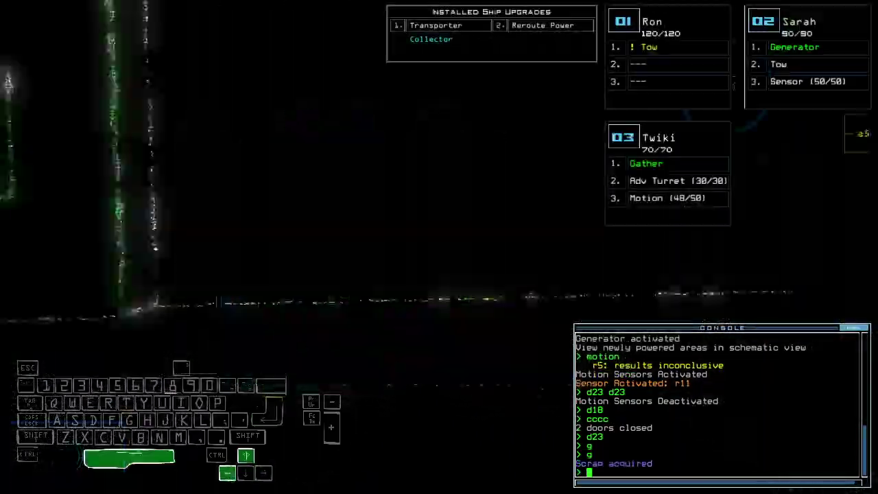
text(dj)
text(2)
Open door d12 and drive Twiki through room r7, checking the ship map
key(Return)
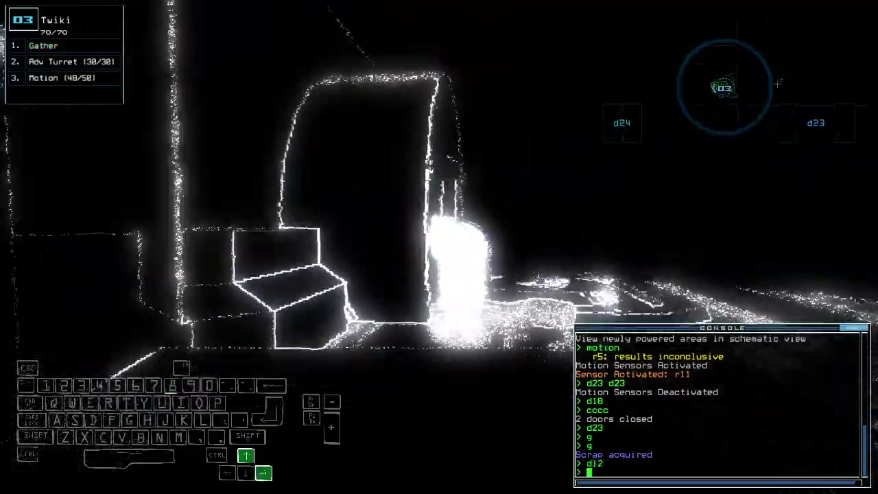
text(g)
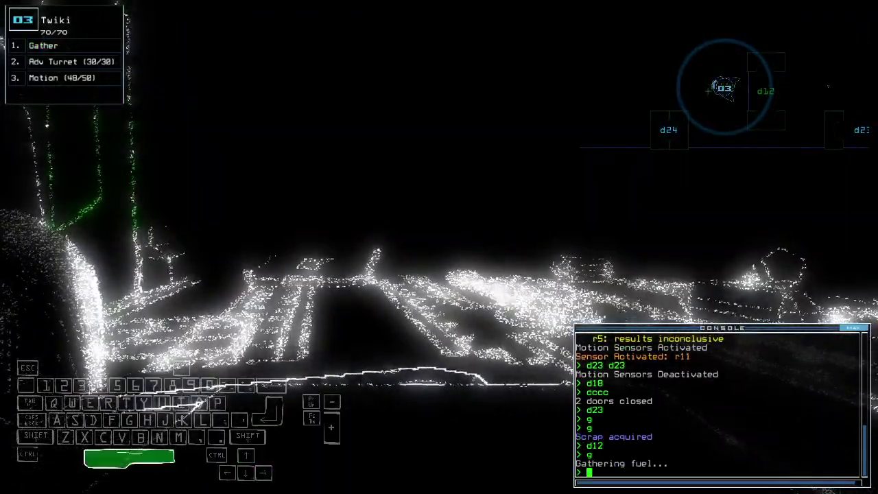
text(xx)
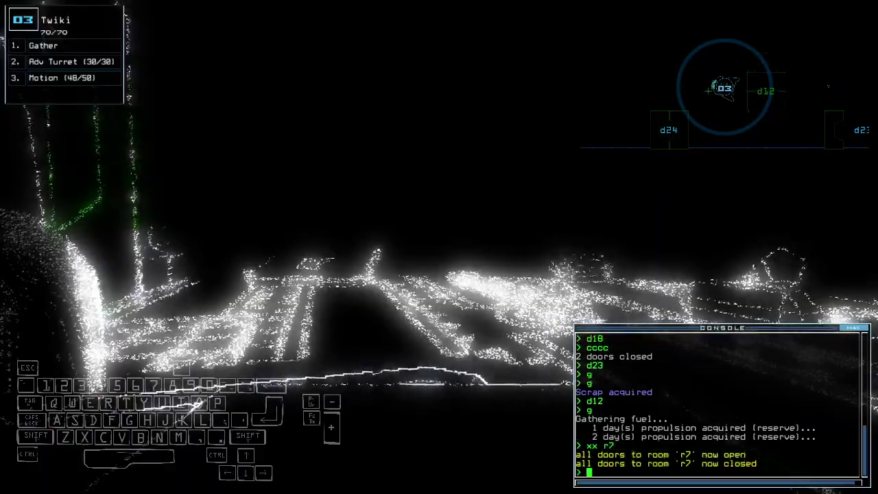
key(Right)
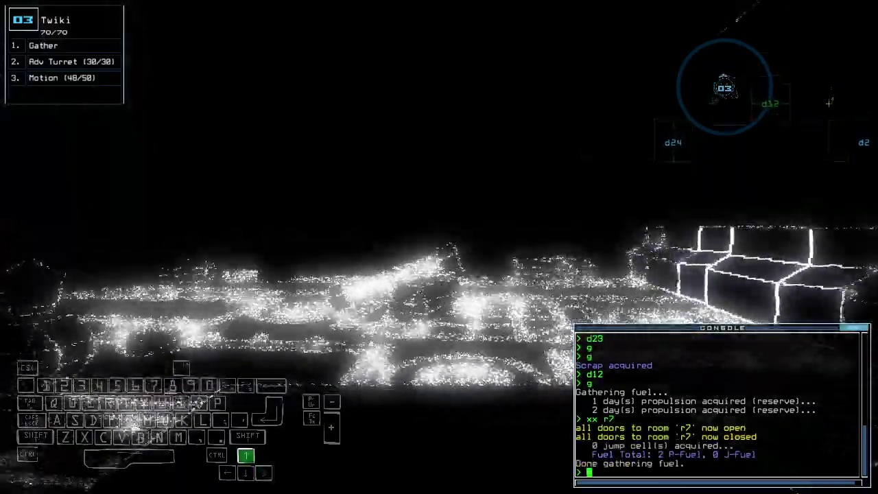
key(Up)
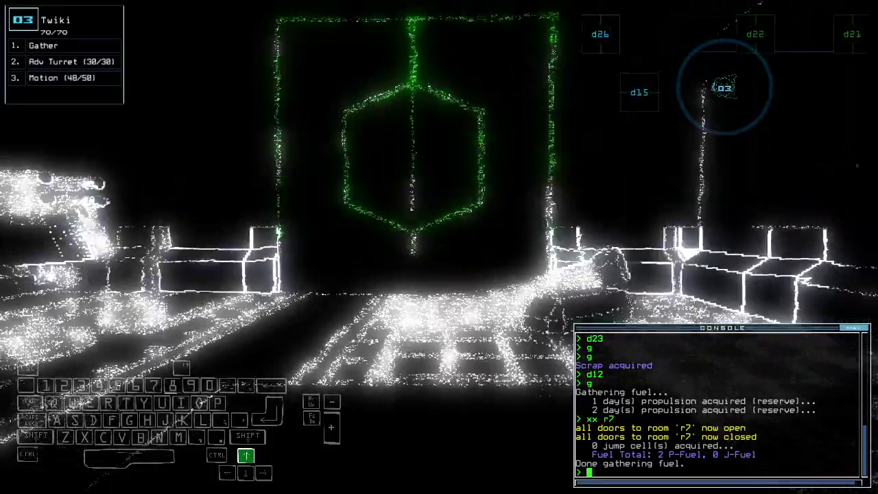
key(Tab)
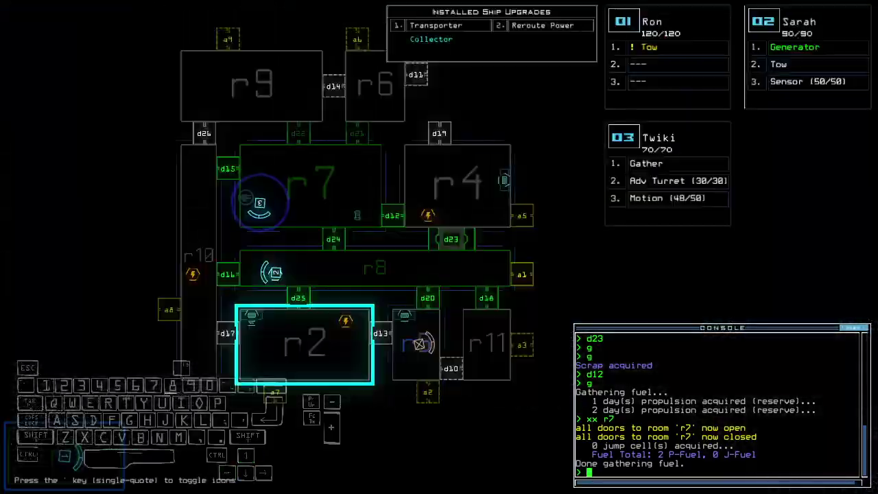
key(Tab)
key(Up)
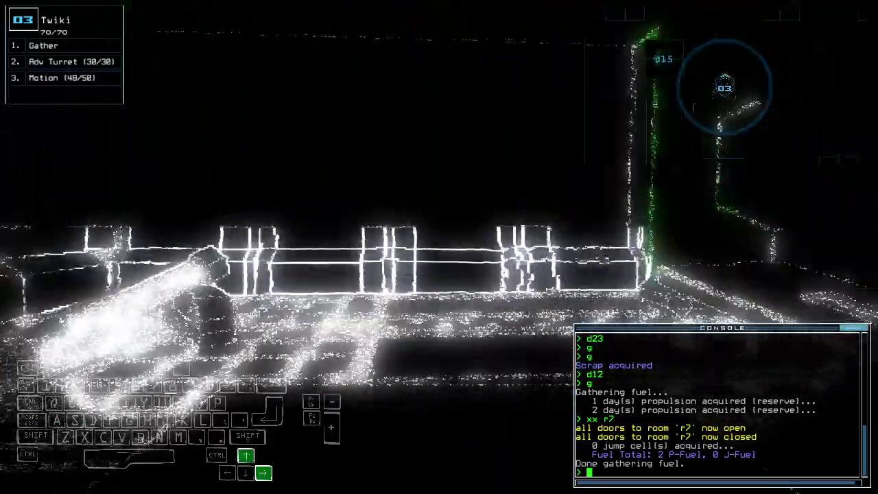
text(d2)
key(Tab)
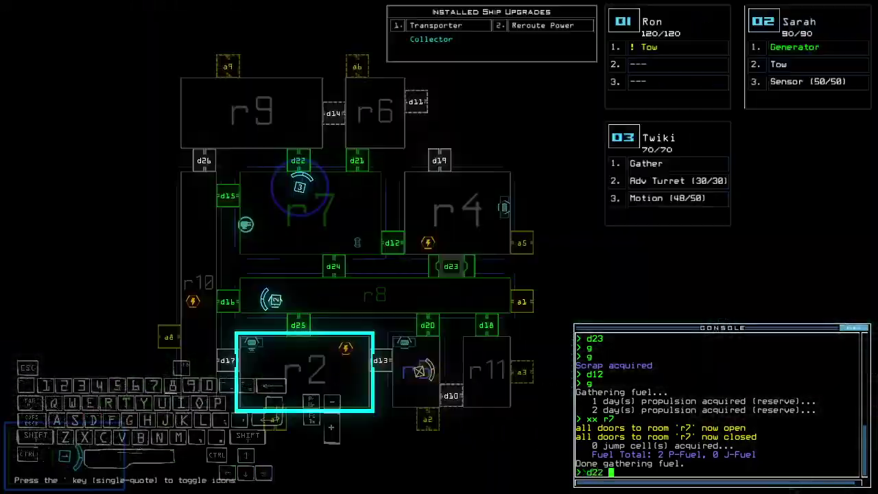
text(2)
key(Tab)
Cycle door d22 open and closed, shutting two more of r7's doors
key(Return)
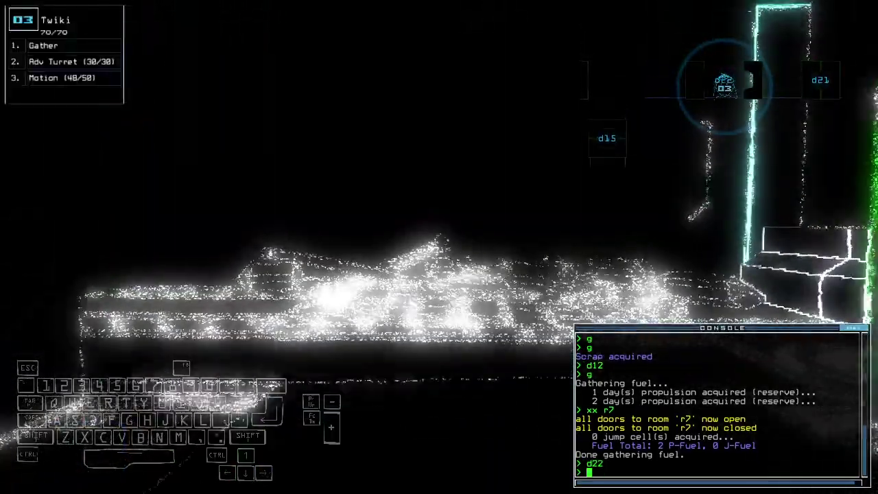
key(Up)
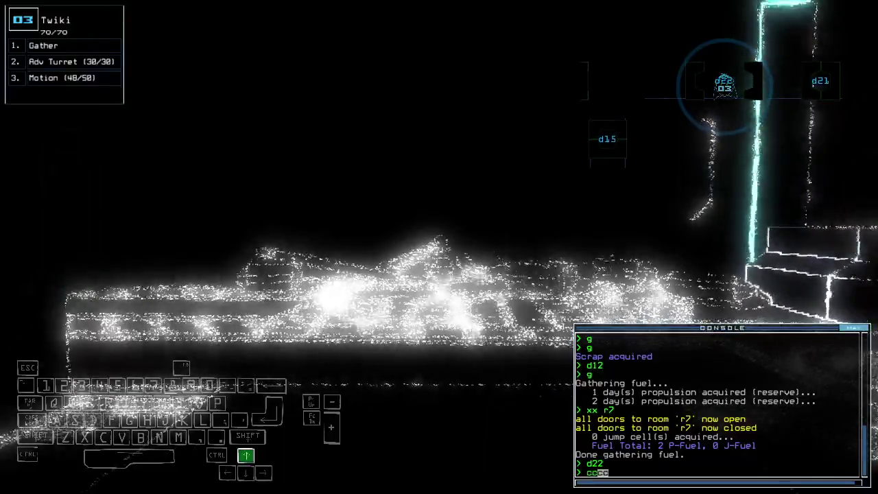
key(Up)
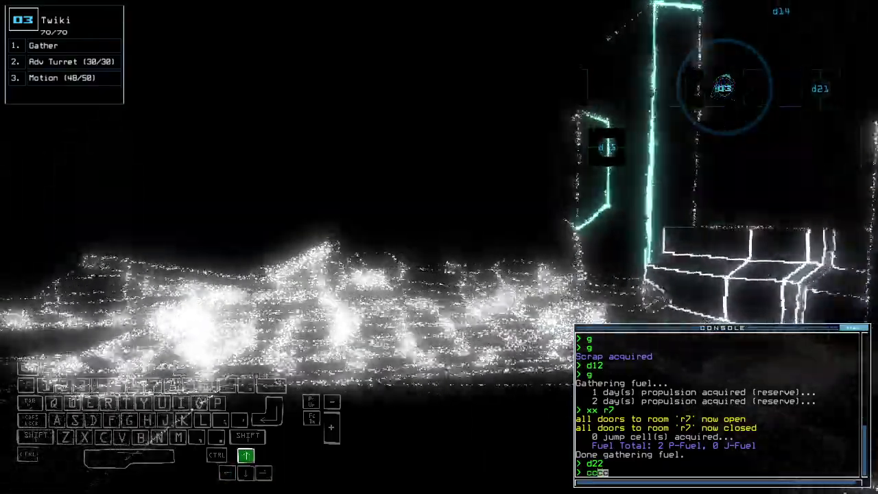
key(Return)
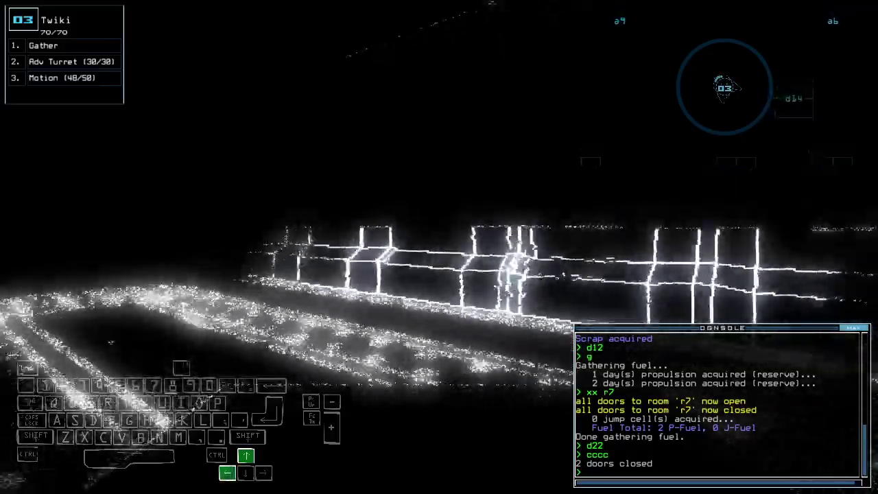
key(Left)
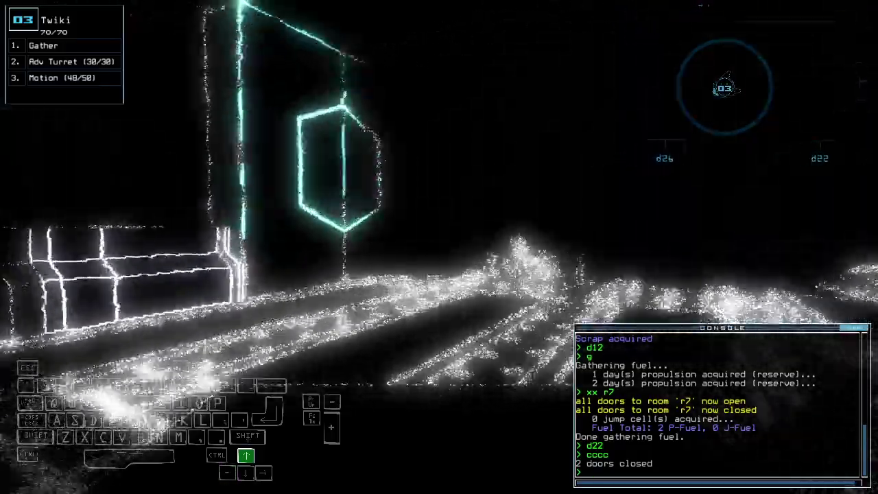
key(Right)
key(Right)
key(Right)
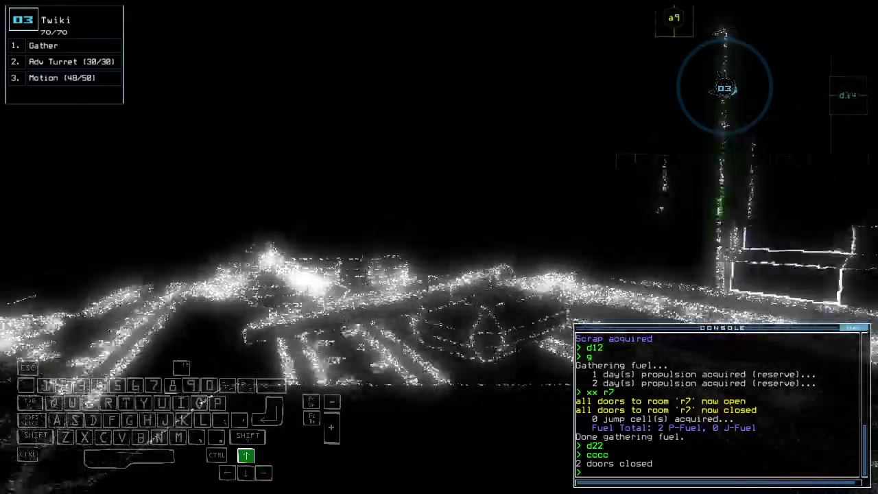
text(d22)
key(Return)
text(d22)
Run a motion scan; rooms r6 and r9 come back inconclusive
key(Tab)
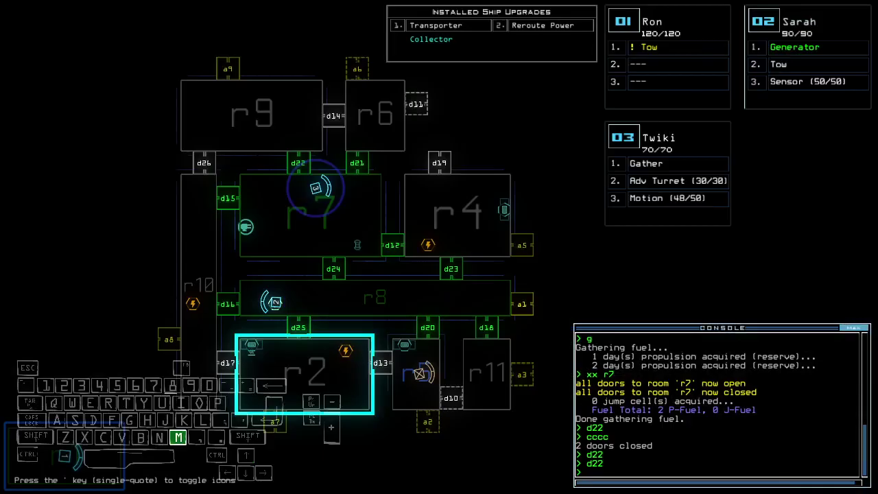
text(motion)
key(Return)
key(Tab)
text(d21)
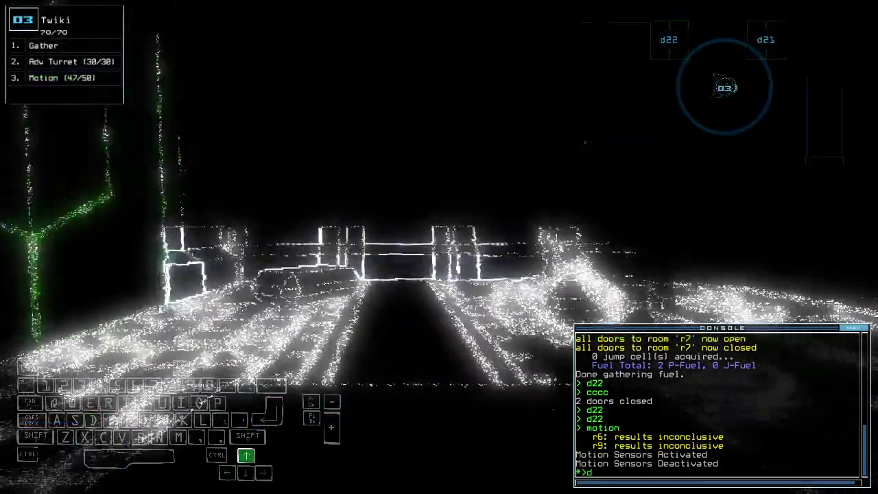
Drive Twiki through door d21 into room r6, close it, and take over Sarah
key(Return)
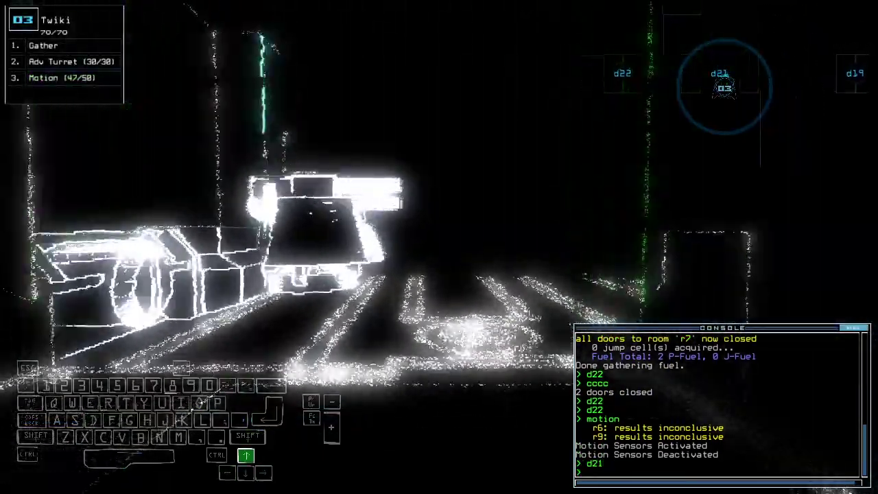
key(Up)
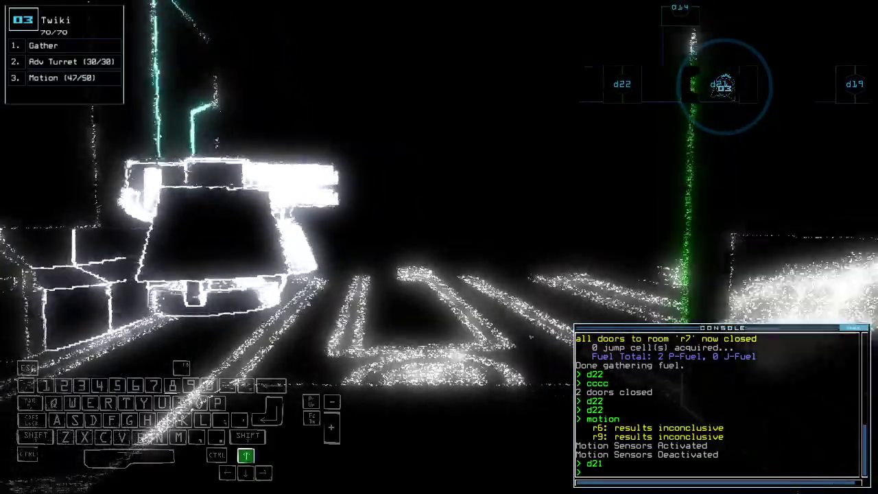
key(Up)
key(Right)
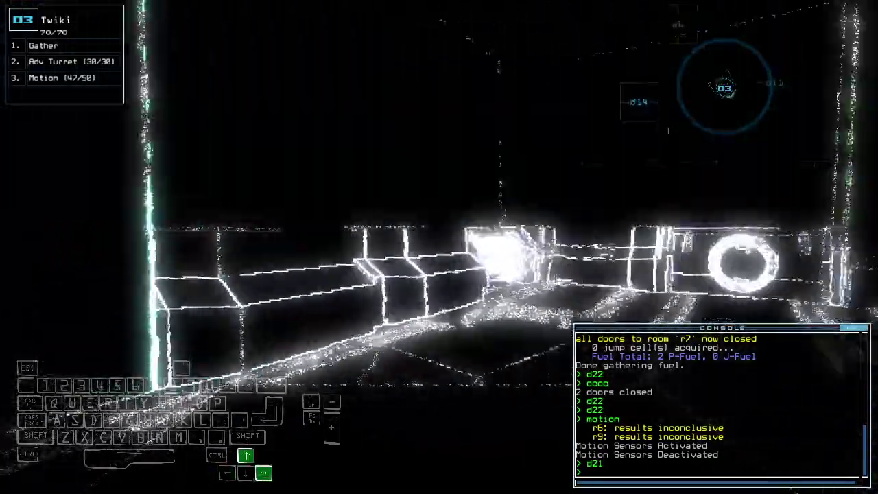
key(Tab)
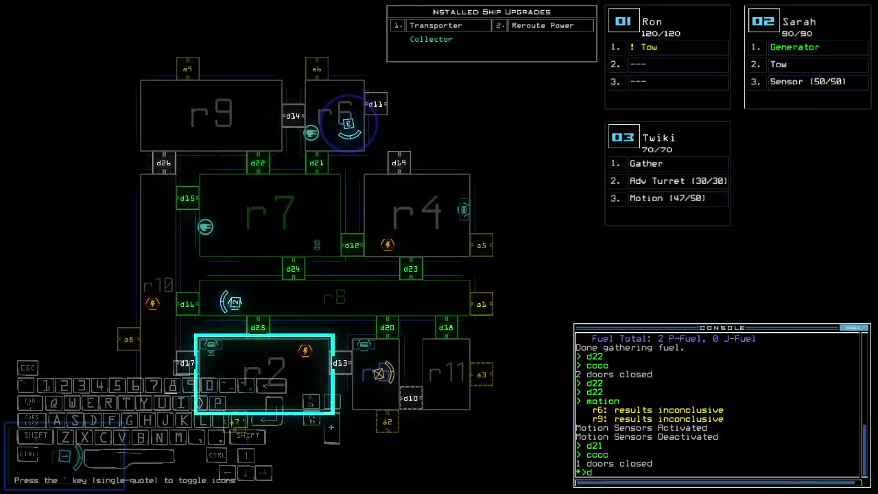
key(Tab)
key(Up)
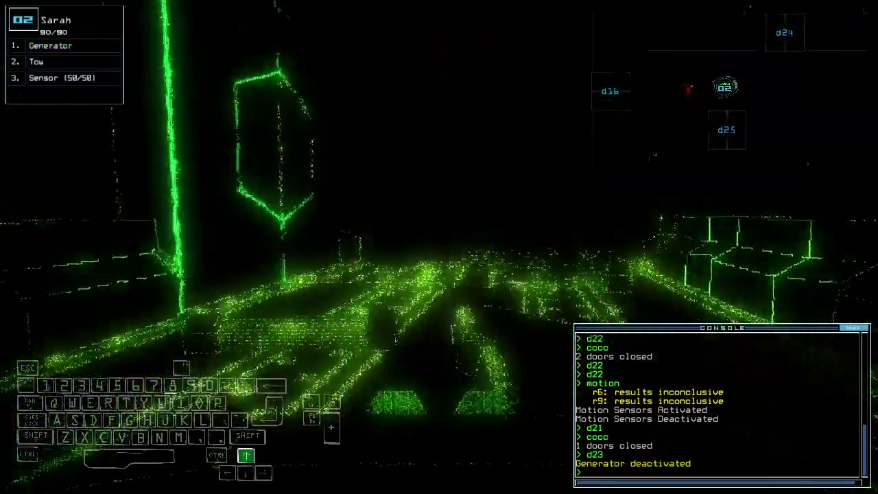
Steer Sarah into position and restart her generator to re-power rooms
key(Right)
key(Right)
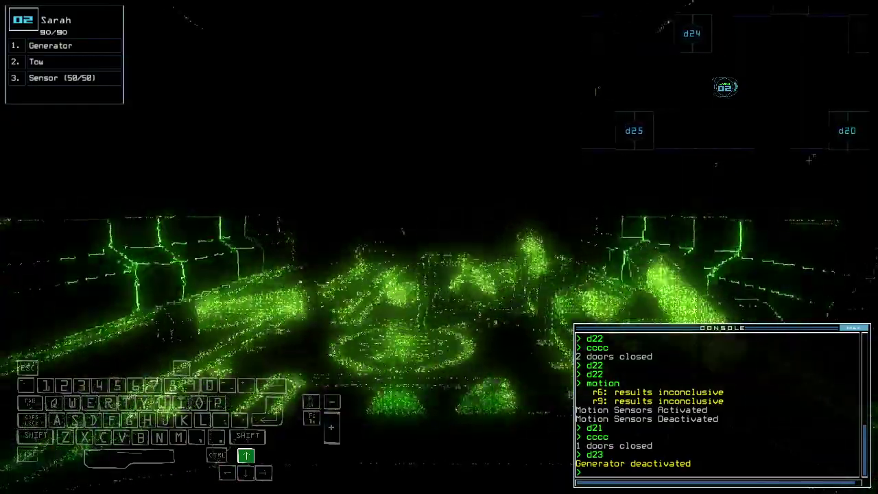
key(Right)
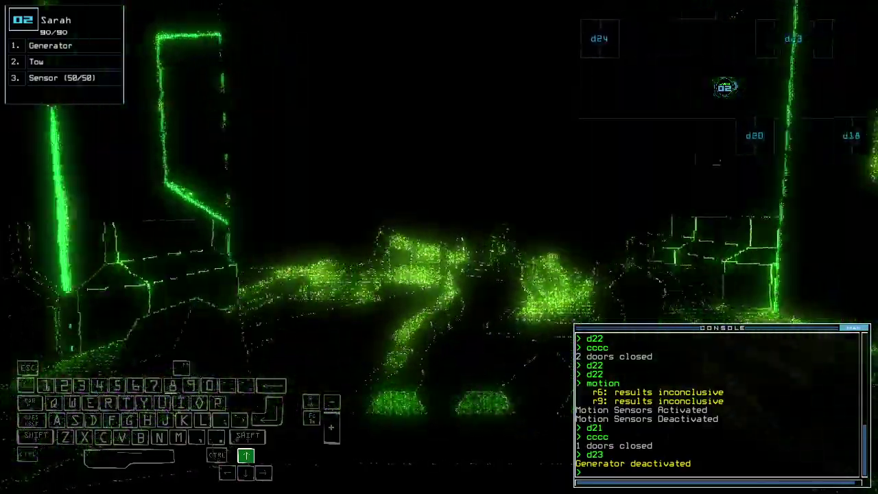
key(Left)
text(g)
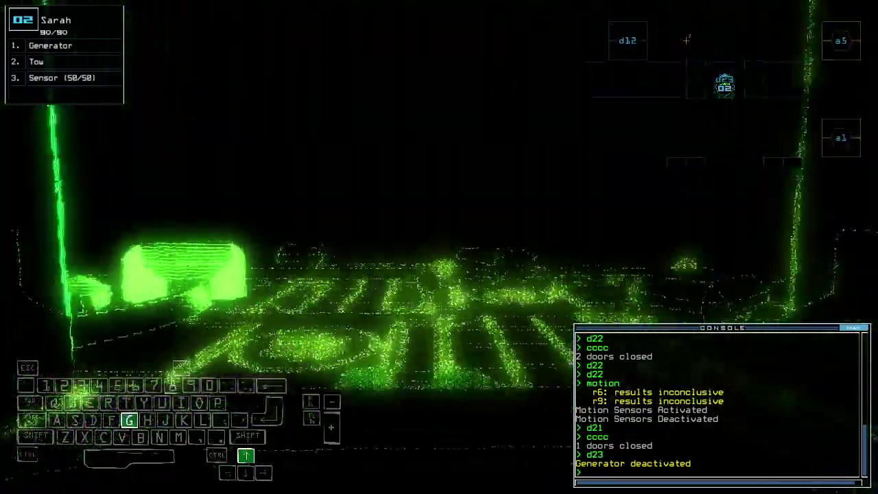
text(e)
key(Return)
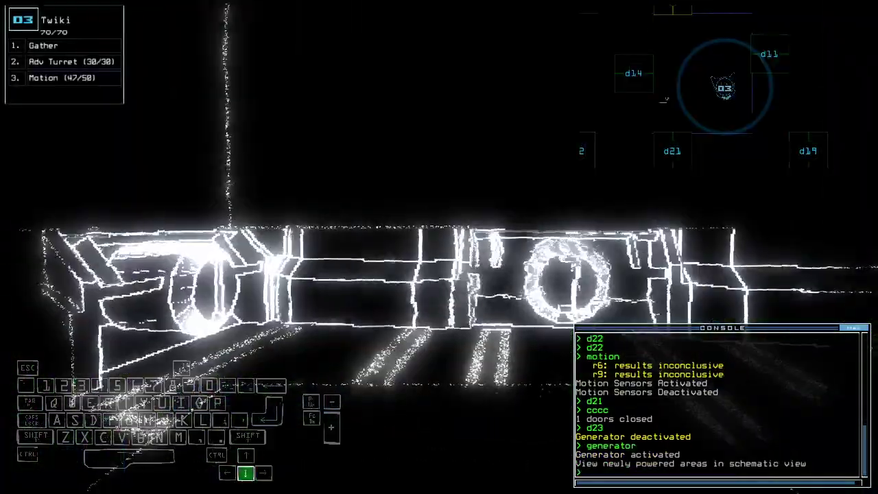
text(d11)
Have Twiki open door d11 and close two more doors while in room r6
key(Return)
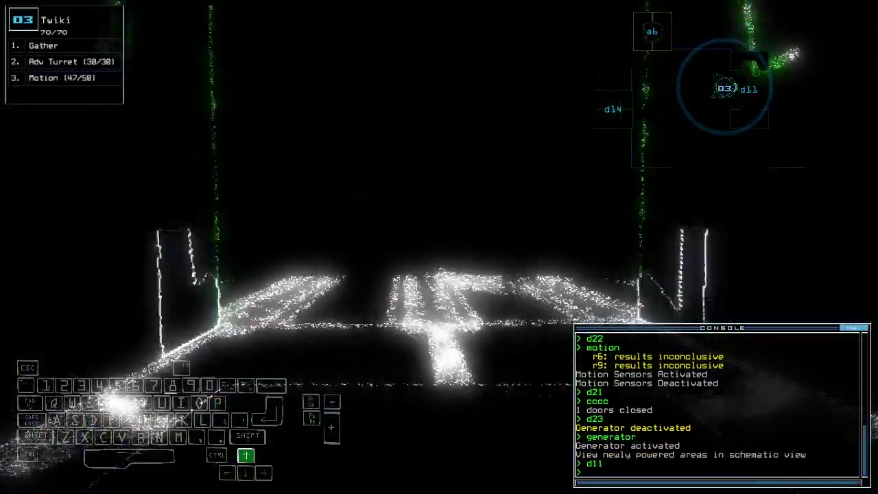
key(Right)
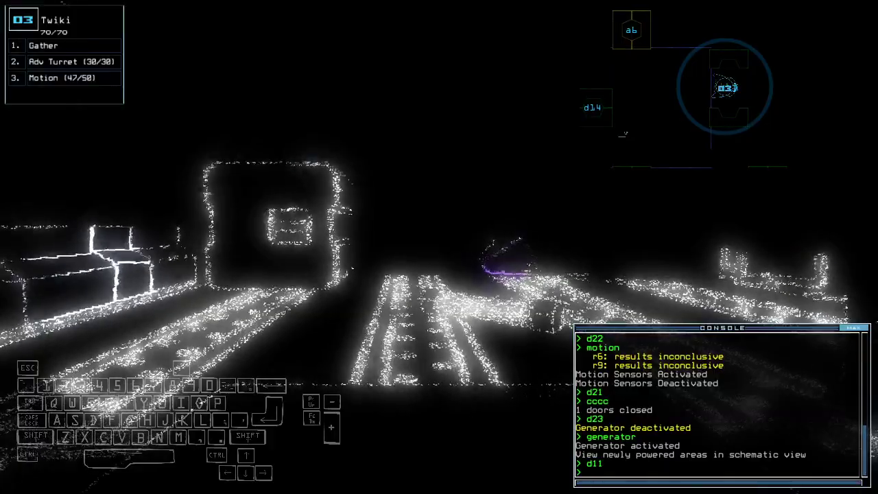
key(Tab)
text(cccc)
key(Return)
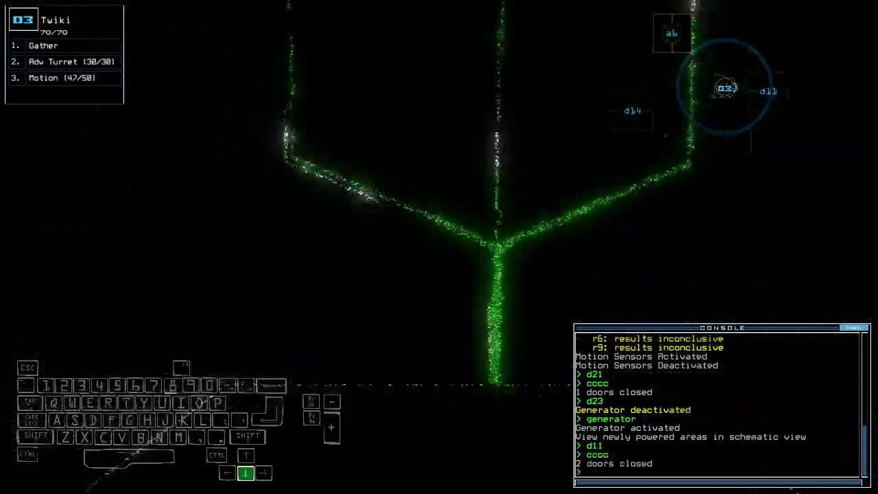
key(Tab)
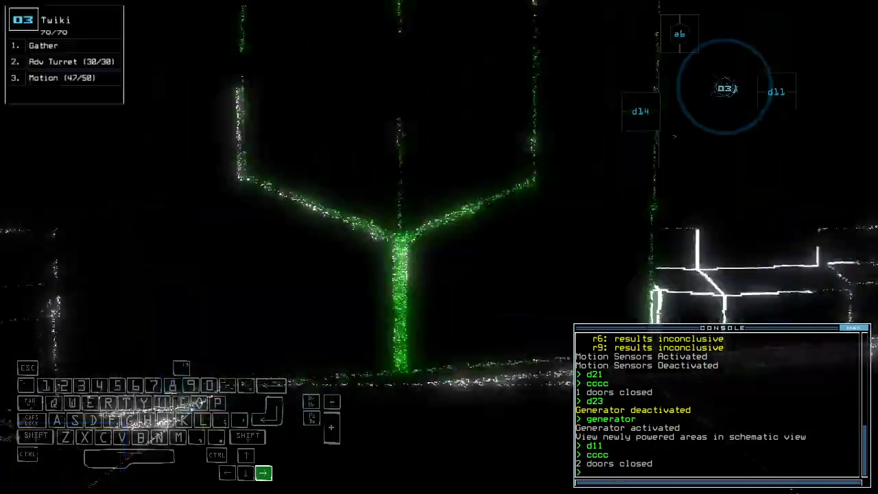
text(d21)
key(BackSpace)
key(BackSpace)
key(BackSpace)
key(Tab)
key(3)
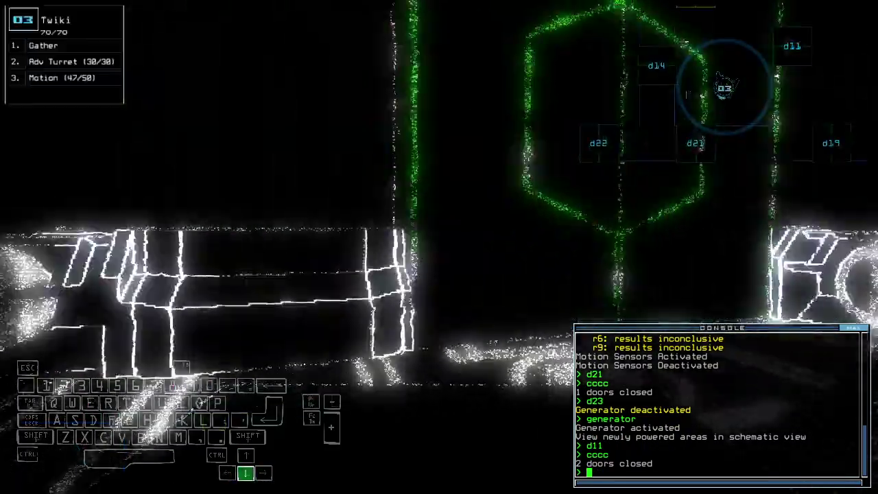
key(space)
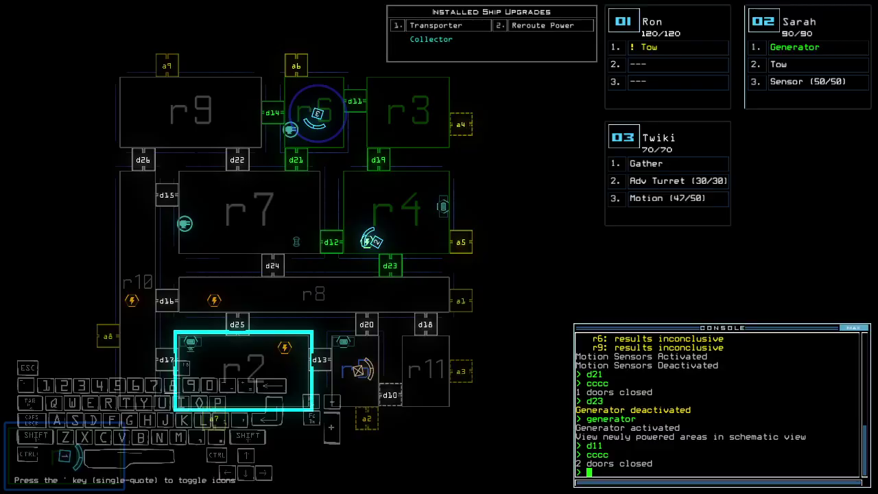
text(d12)
Open door d12 and drive Sarah into the doorway between rooms r7 and r4
key(Return)
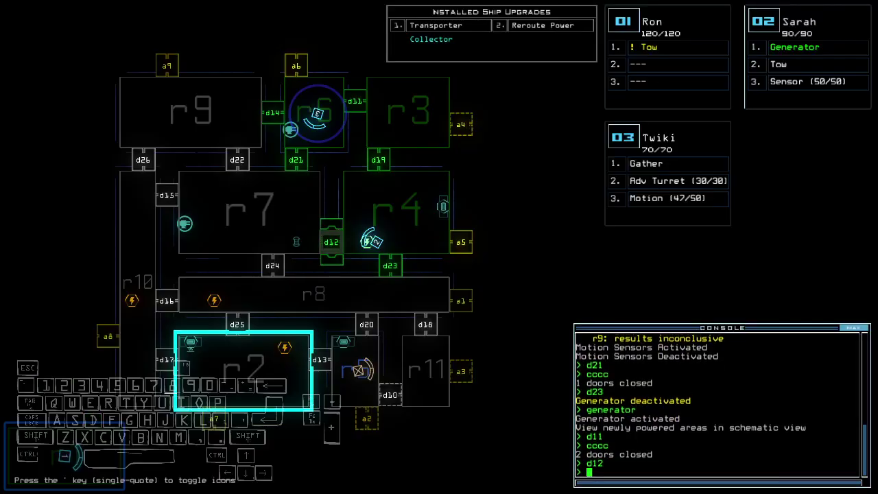
key(2)
key(Up)
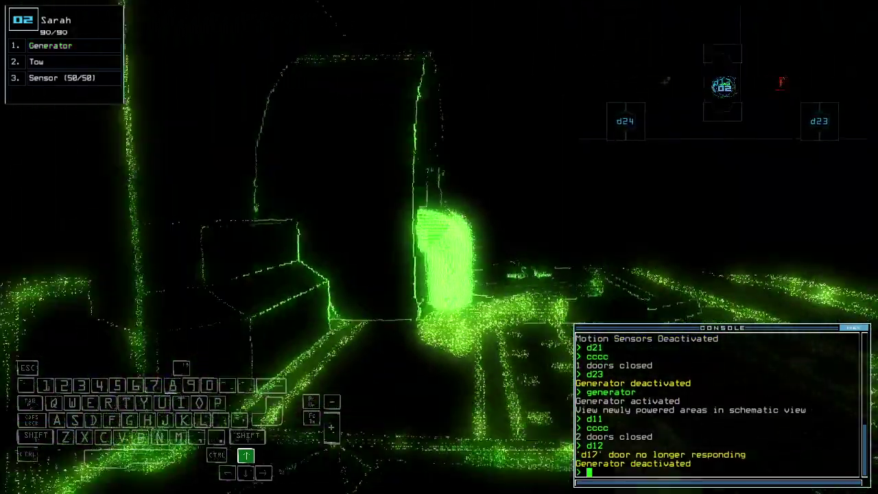
key(Tab)
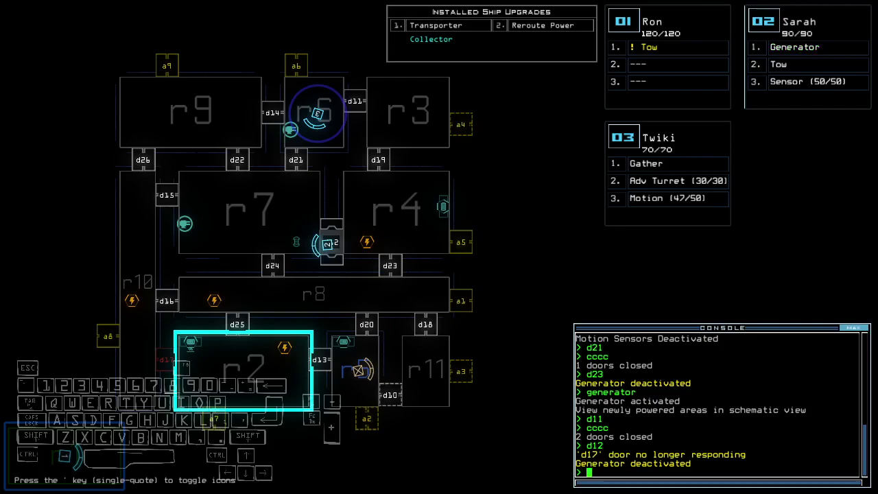
key(Tab)
key(Tab)
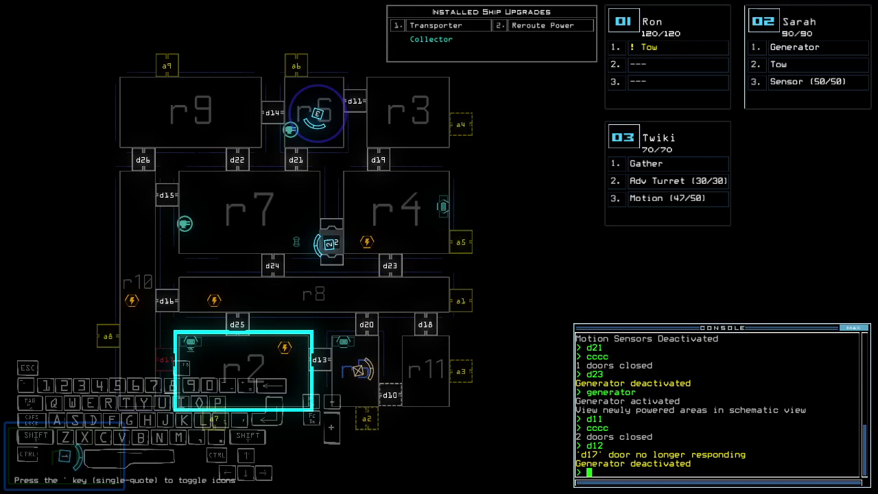
Check Sarah's and Twiki's cameras, drive Twiki forward, and return to the ship map
key(2)
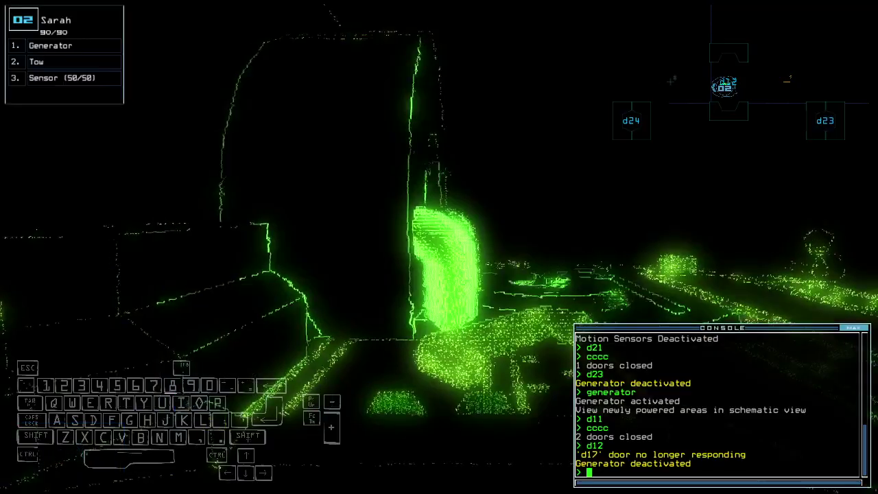
key(Tab)
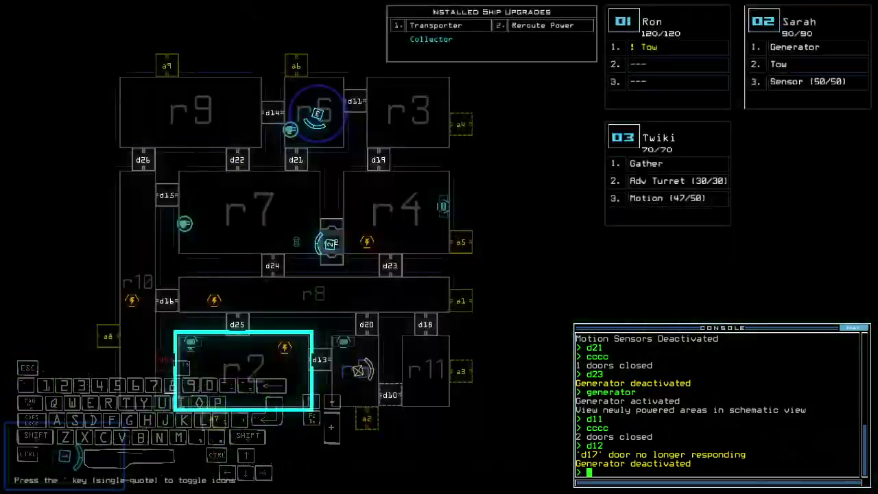
key(3)
key(Up)
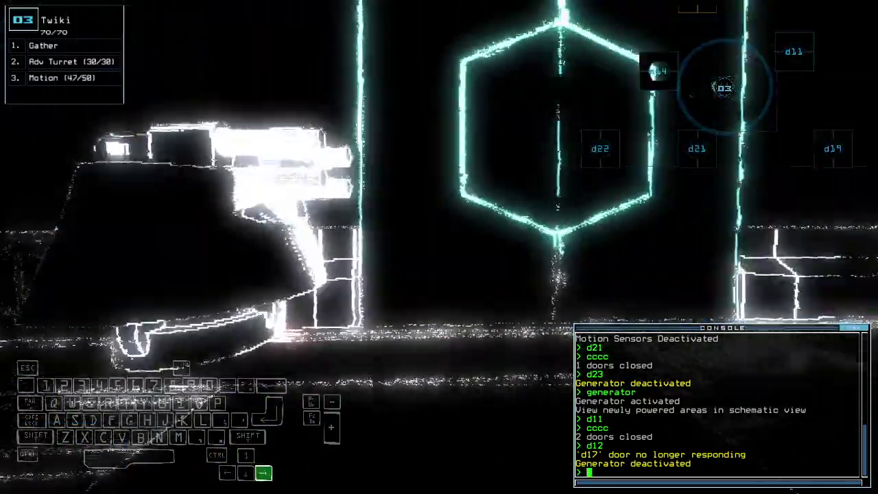
key(Tab)
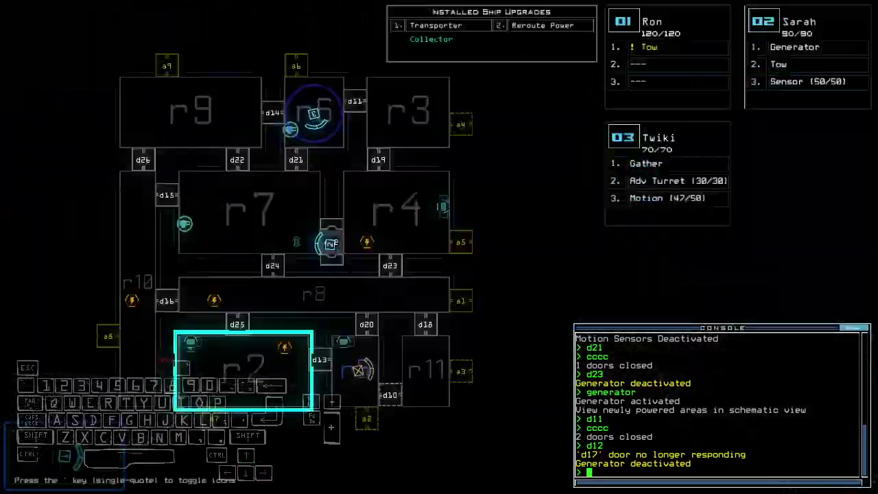
text(2generator)
Restart the generator and drive Twiki through door d21 into room r7
key(Return)
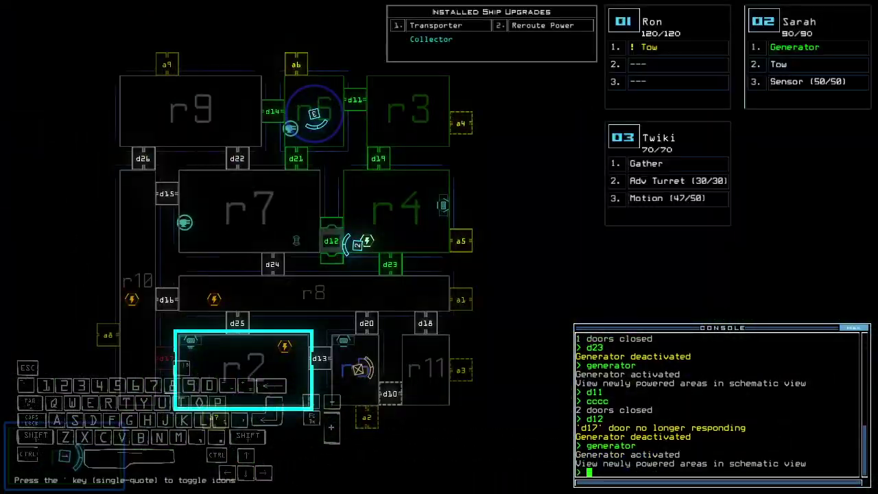
text(21)
key(Return)
key(3)
key(Up)
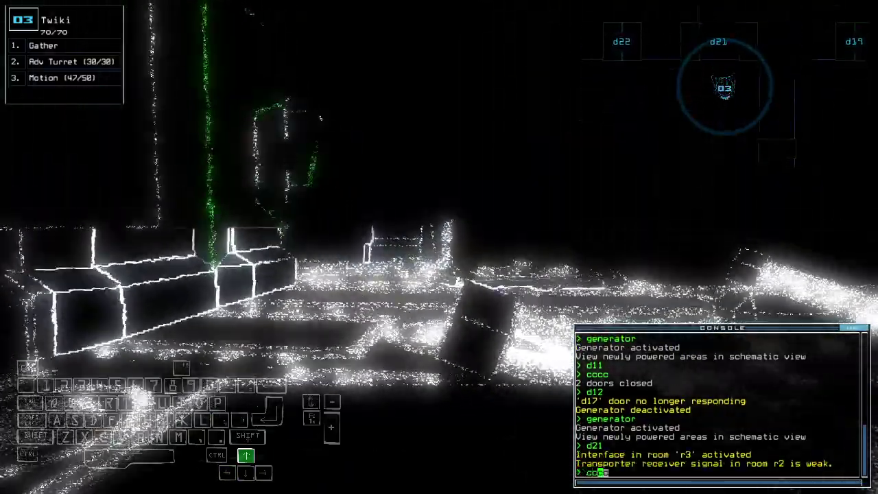
text(cccc)
Close the doors and toggle turret-room door d11 so r6's turret kills two enemies
key(Return)
key(Tab)
text(11)
key(Return)
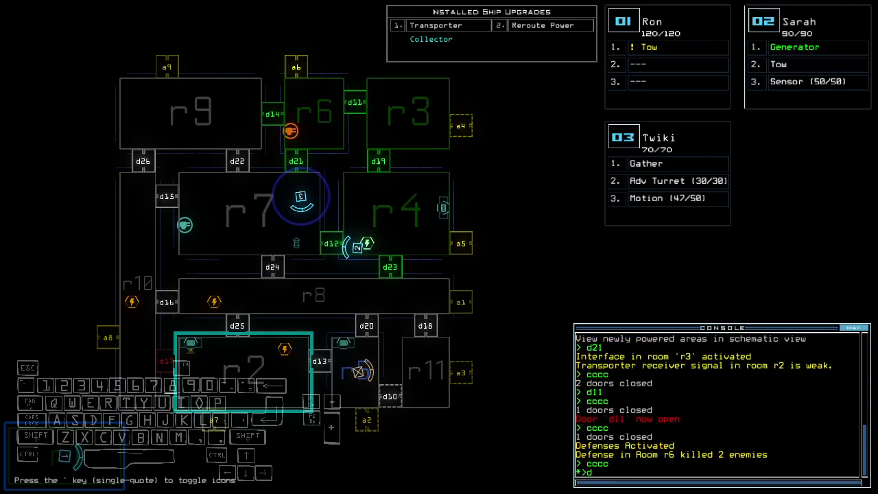
text(enerator 2)
Cycle Sarah's generator, close doors, open d21 on drone 03's camera, and switch off generator 2
key(Return)
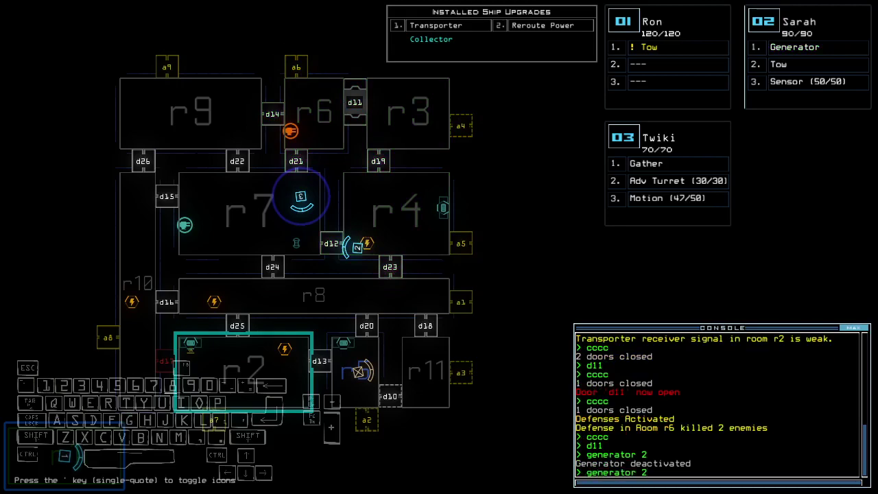
key(Return)
text(cccc)
key(Return)
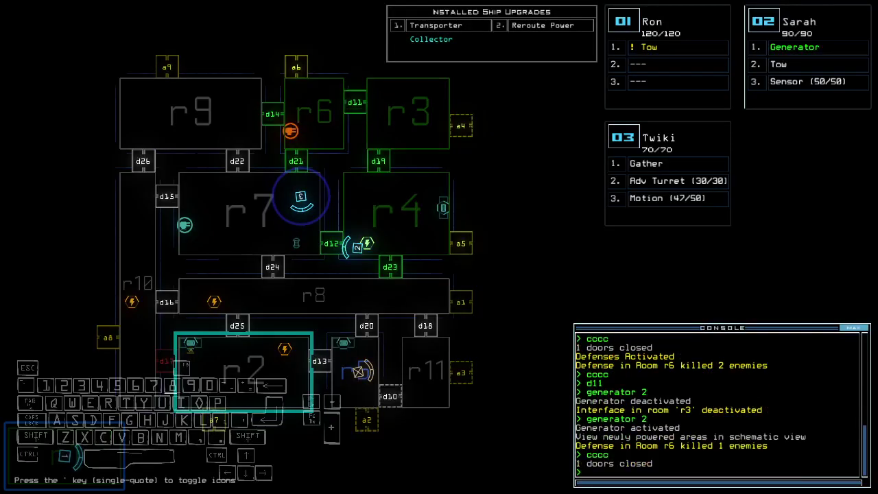
text(3)
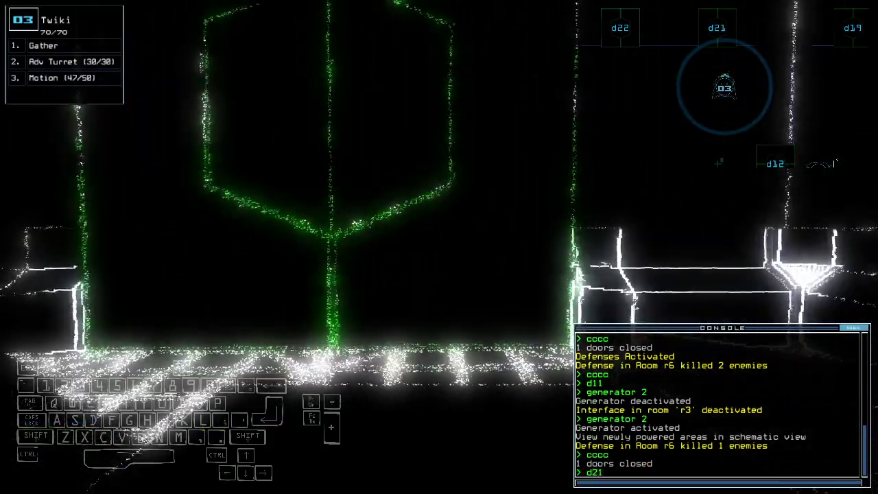
text(d21)
key(Return)
text(generator 2)
key(Return)
key(Up)
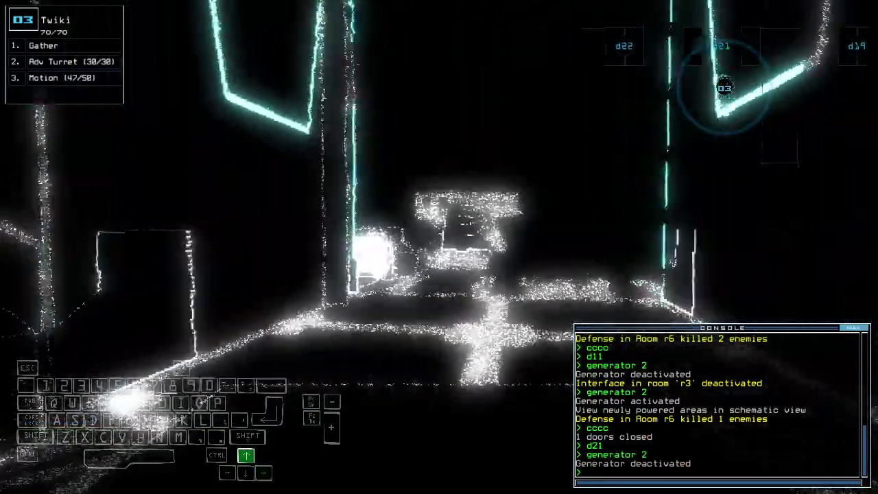
Have drone 03 gather scrap twice
key(Right)
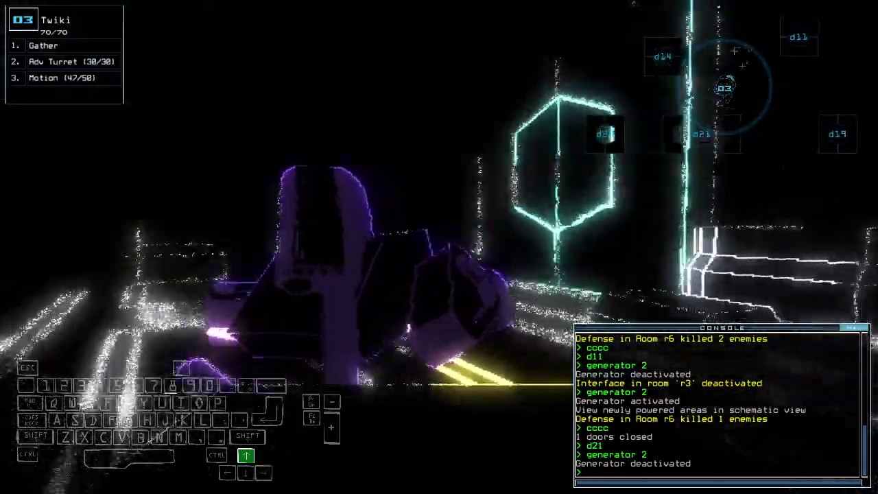
text(g)
key(Return)
text(g)
key(Return)
key(Down)
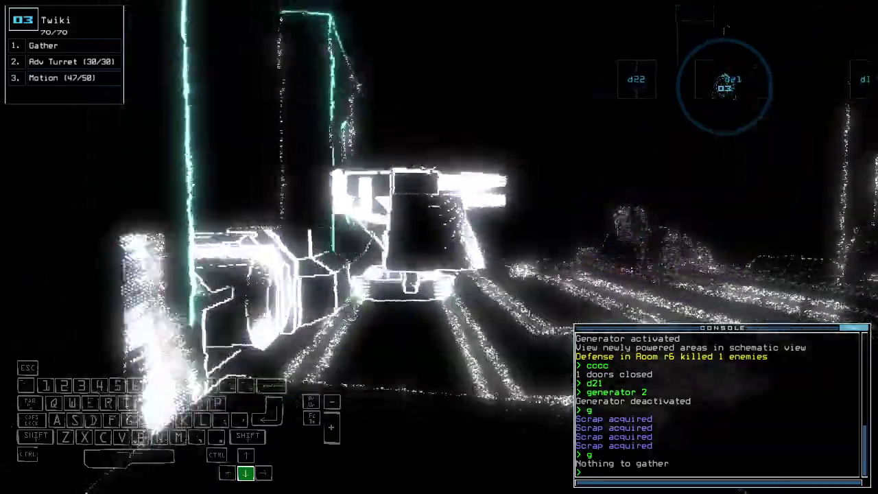
text(generator 2)
Turn generator 2 back on, close nearby doors, and open door d12
key(Return)
key(Up)
text(cccc)
key(Return)
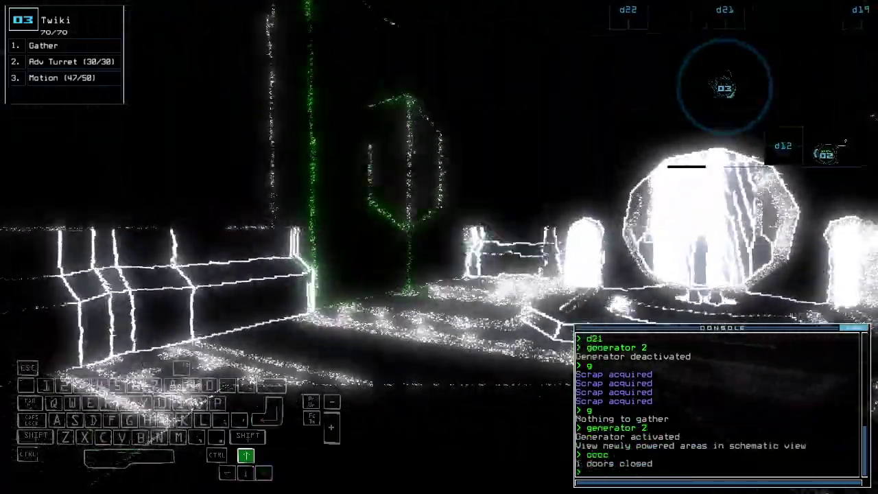
text(d12)
key(Left)
key(Return)
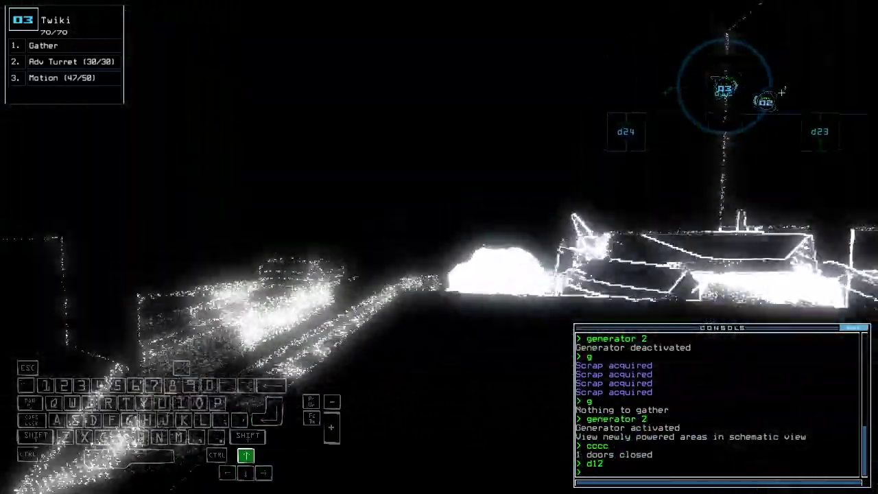
text(cccc)
Close nearby doors, open door d19, and drive drone 03 into the corridor
key(Return)
key(Tab)
text(d)
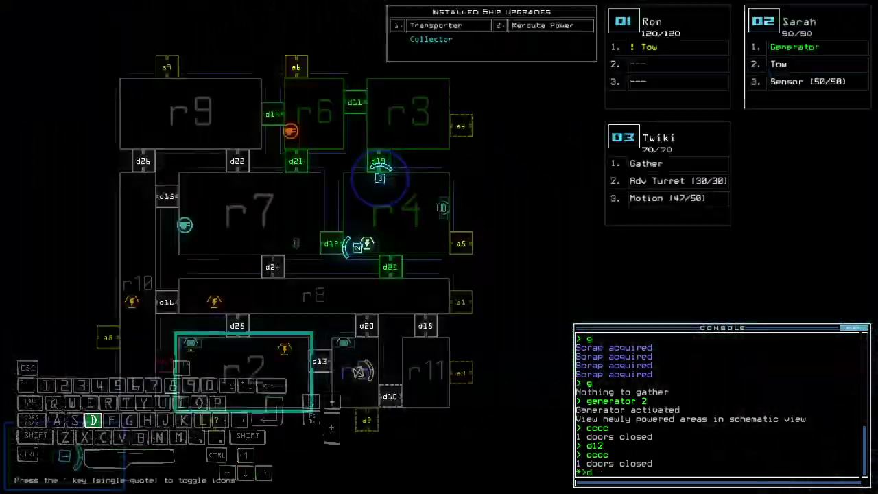
key(Return)
key(Tab)
key(Up)
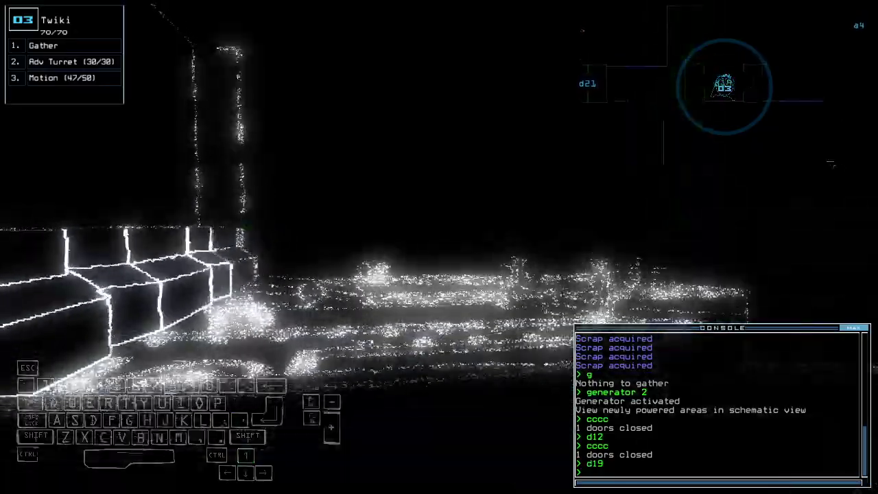
key(Right)
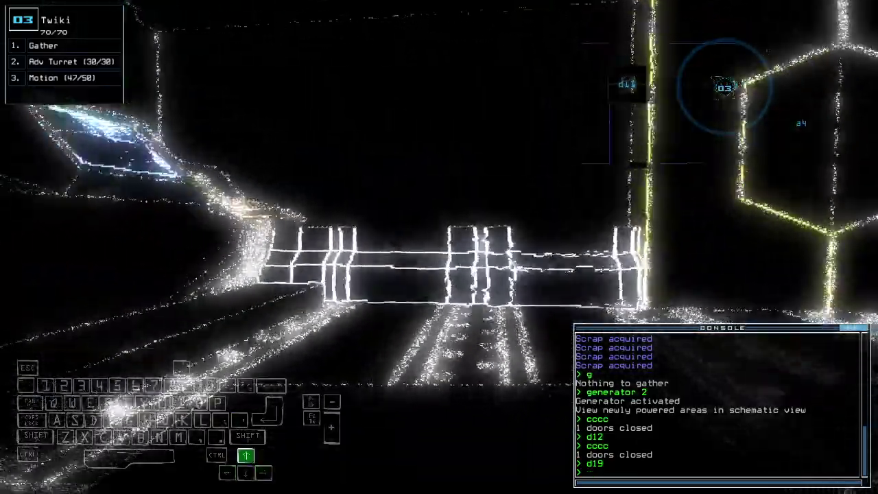
key(Left)
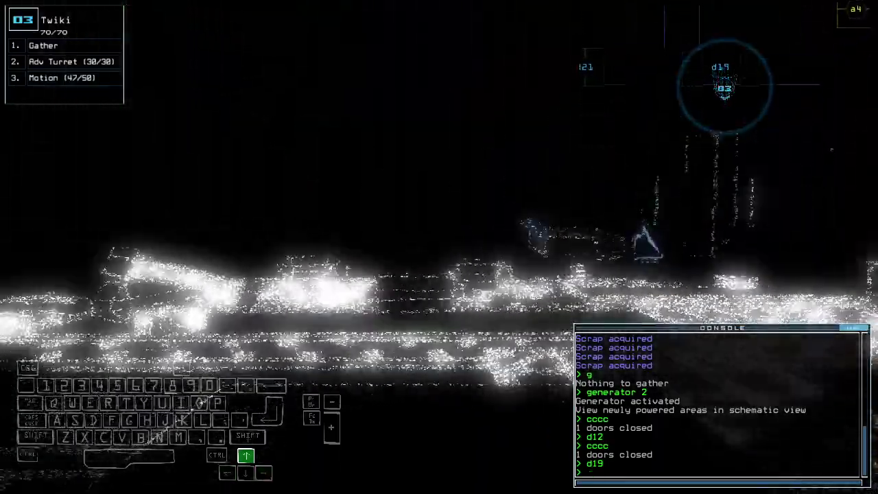
text(cccc)
Close nearby doors, open door d23, and send drone 2 toward room r8
key(Return)
key(Right)
key(Up)
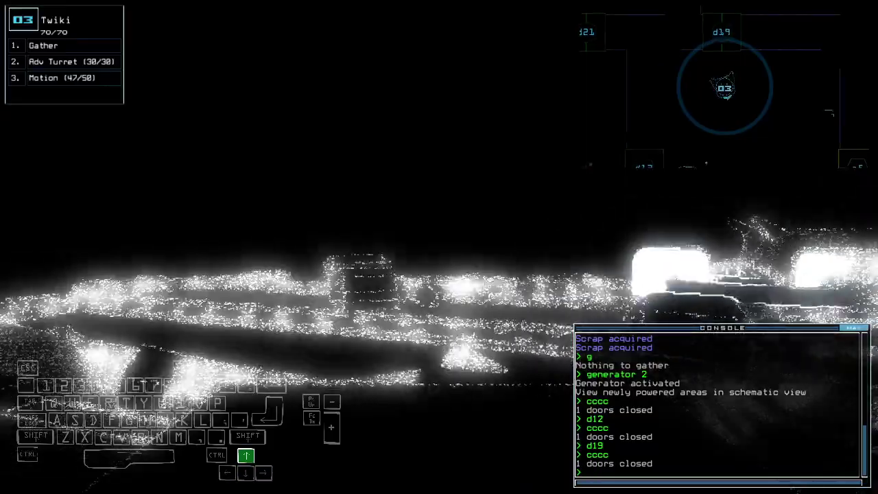
text(d23)
key(Return)
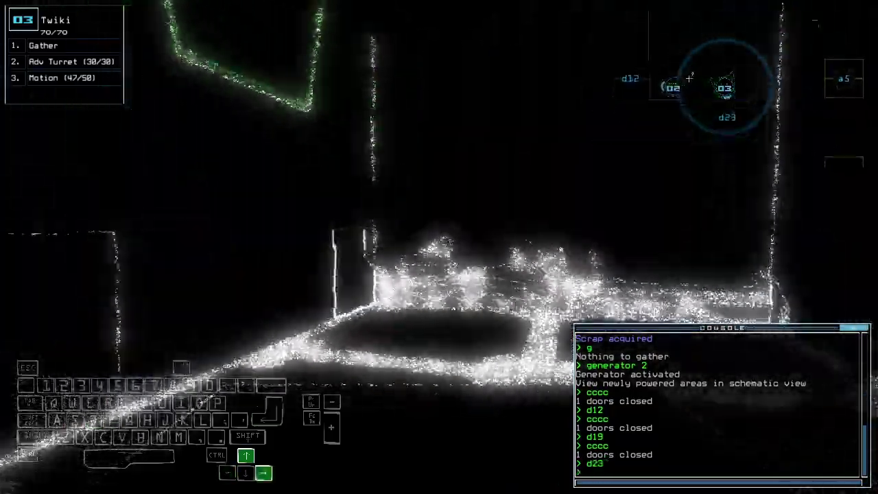
text(navigate 2)
key(Return)
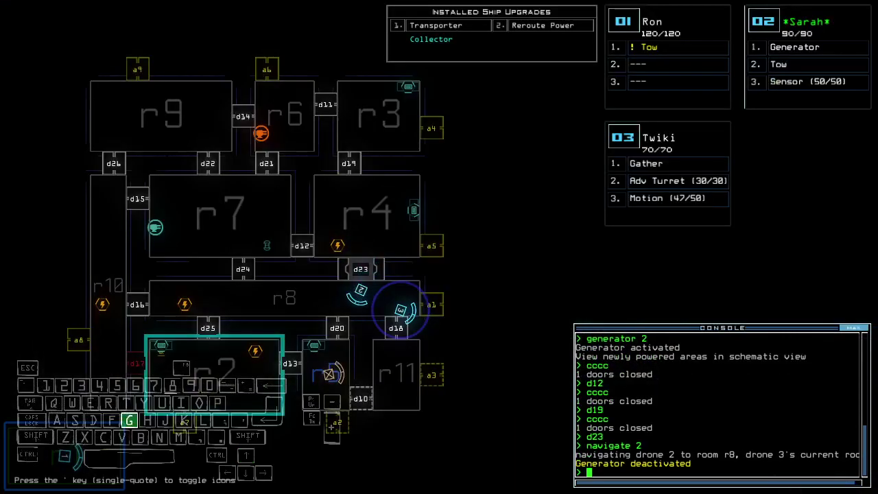
text(generator 2)
Restart generator 2, close a door, attempt the refused r8/r2/r5/r11 reroute, and open d10
key(Return)
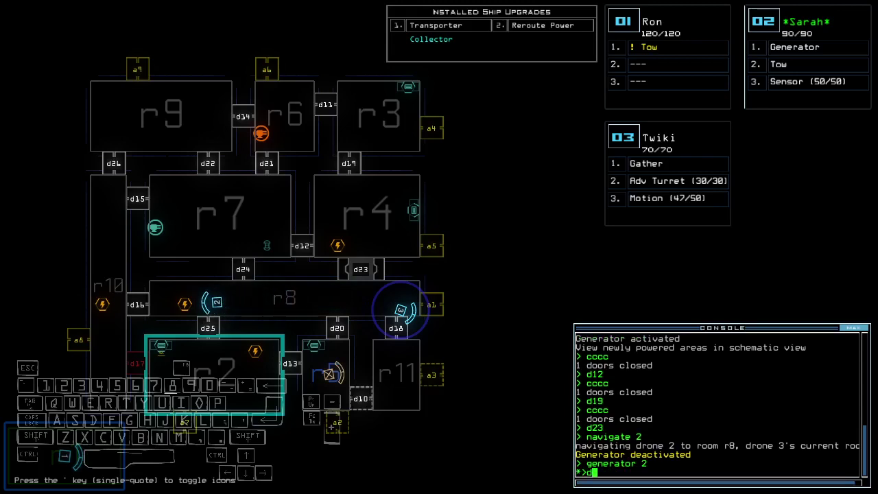
text(10)
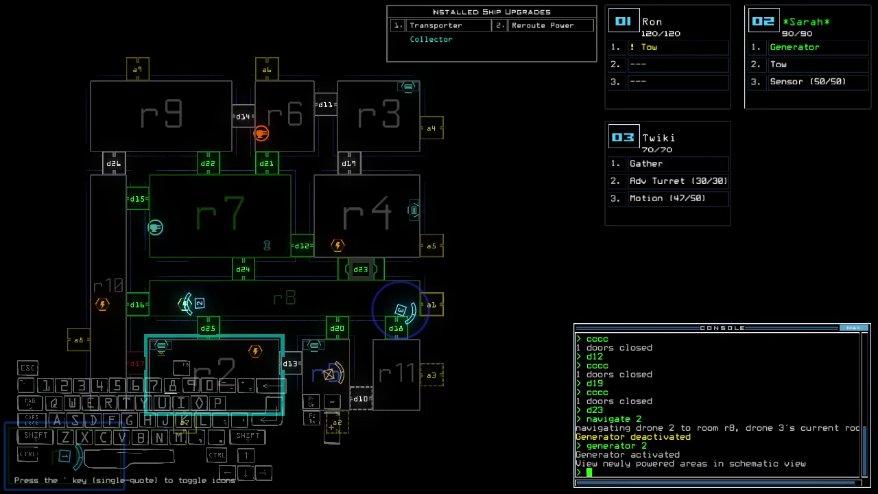
text(cccc)
key(Return)
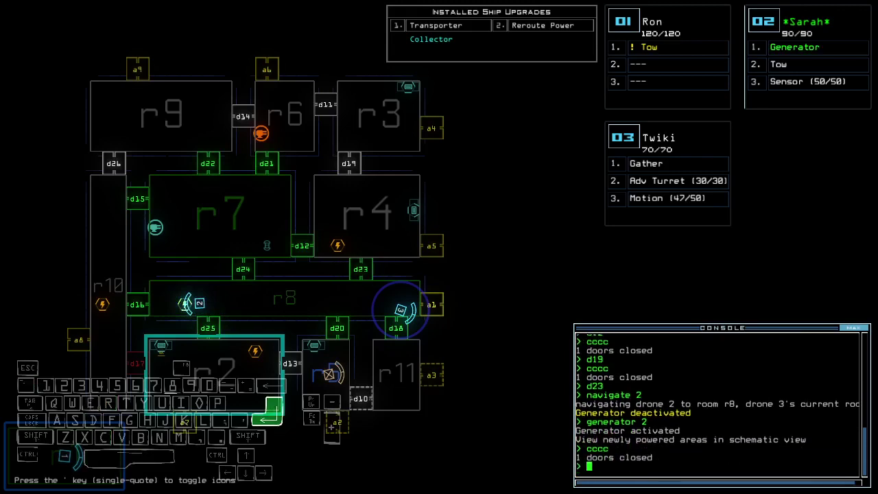
text(reroute r8 r2 r5 r)
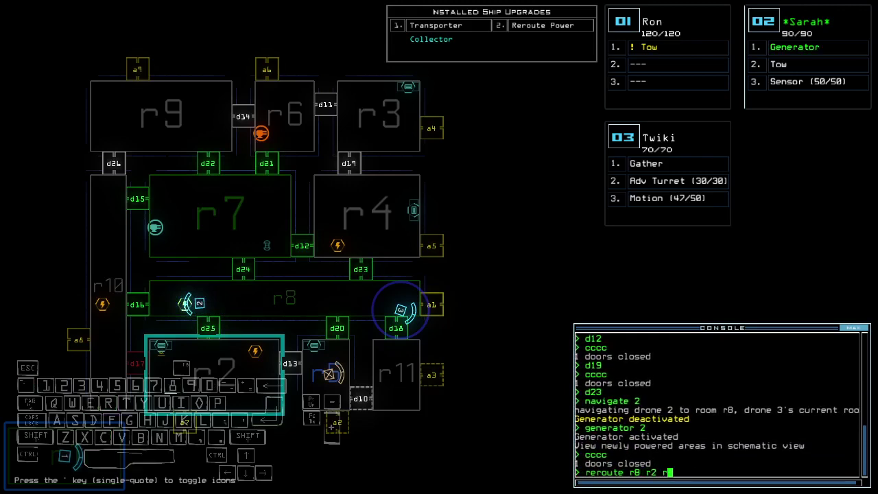
text(11)
key(Return)
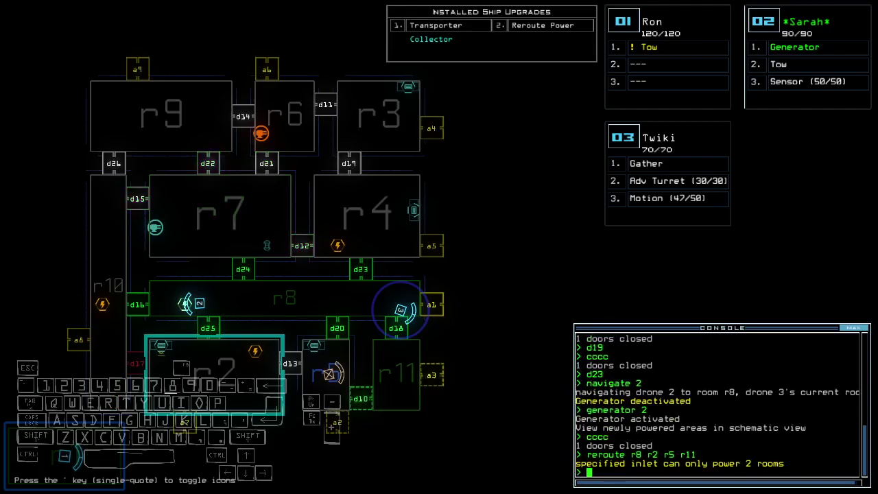
text(d10)
key(Return)
key(F3)
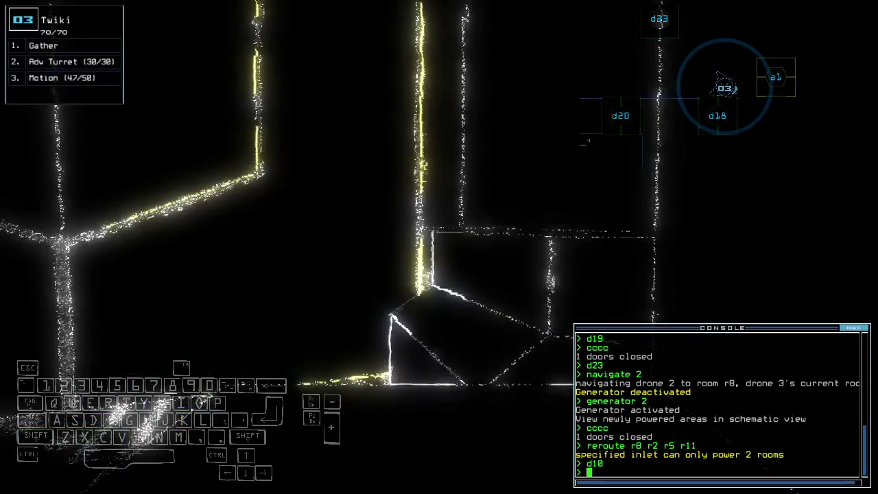
Activate motion sensors, drive drone 03 forward and open door d25
key(Tab)
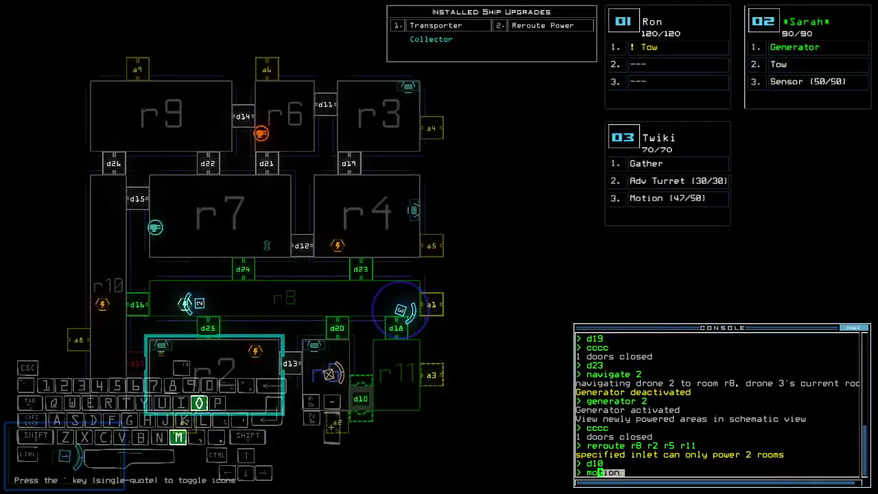
text(motion)
key(Return)
text(te)
key(Return)
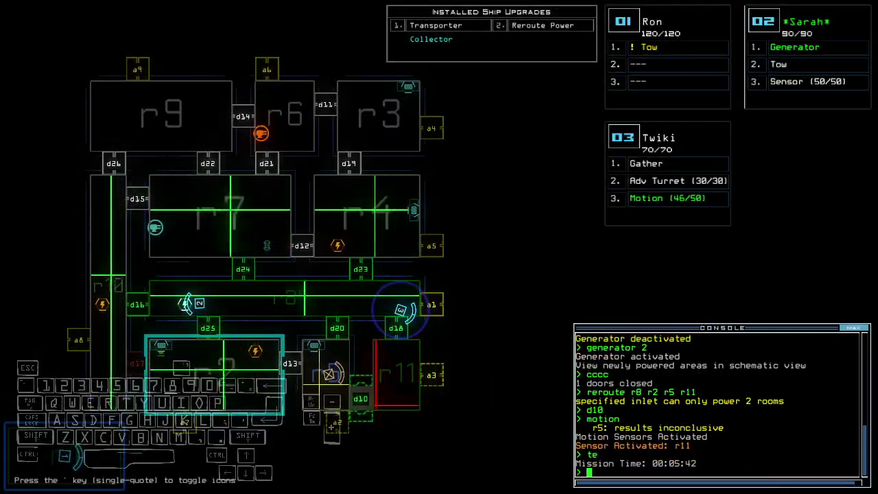
key(Tab)
key(Up)
key(Right)
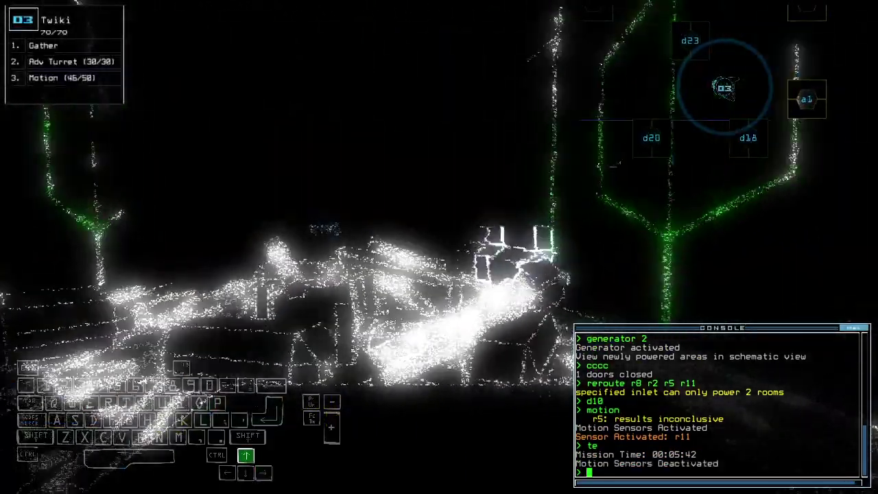
text(te)
key(Return)
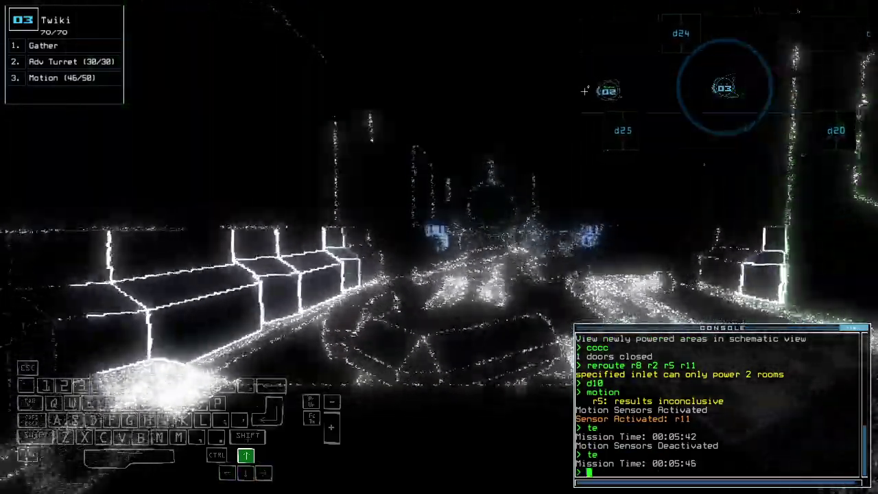
text(d25)
key(Return)
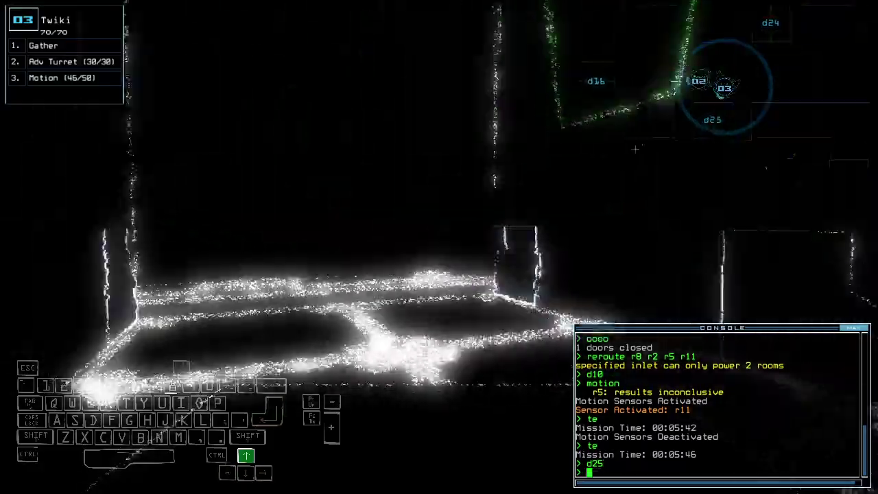
Maneuver drone 2 into position and activate its generator
key(2)
key(Down)
key(Left)
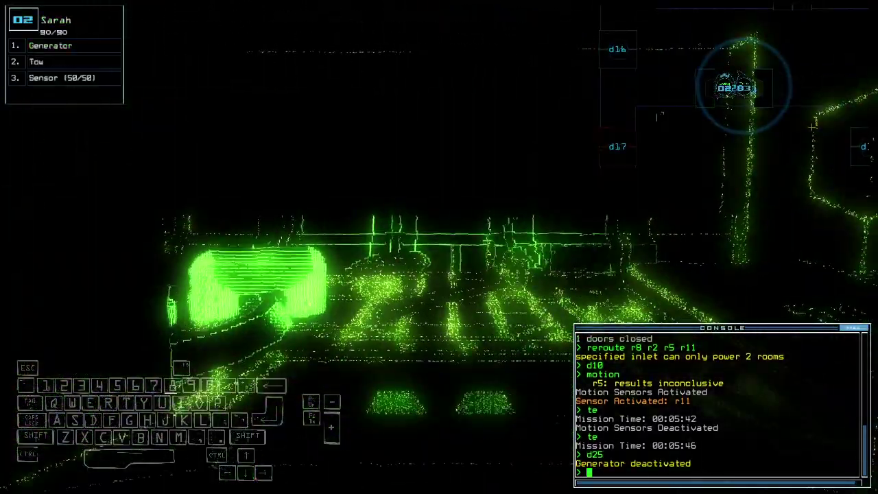
key(3)
key(Tab)
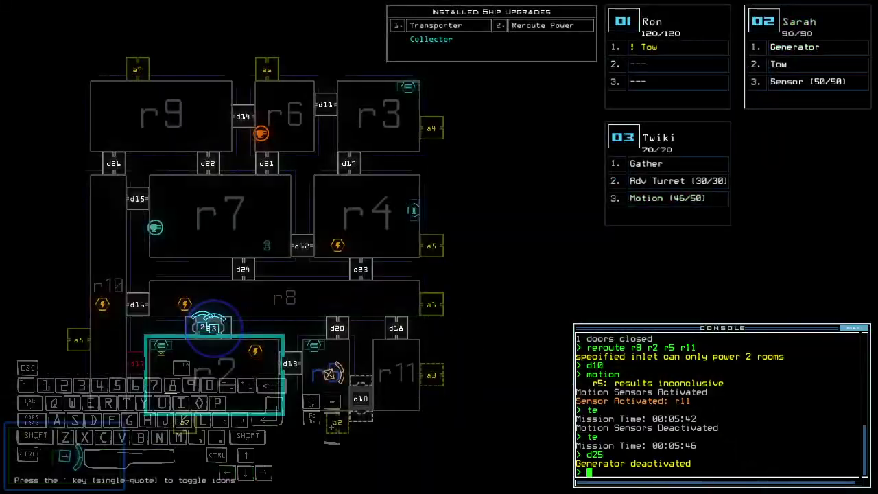
key(2)
key(Down)
text(te)
key(Return)
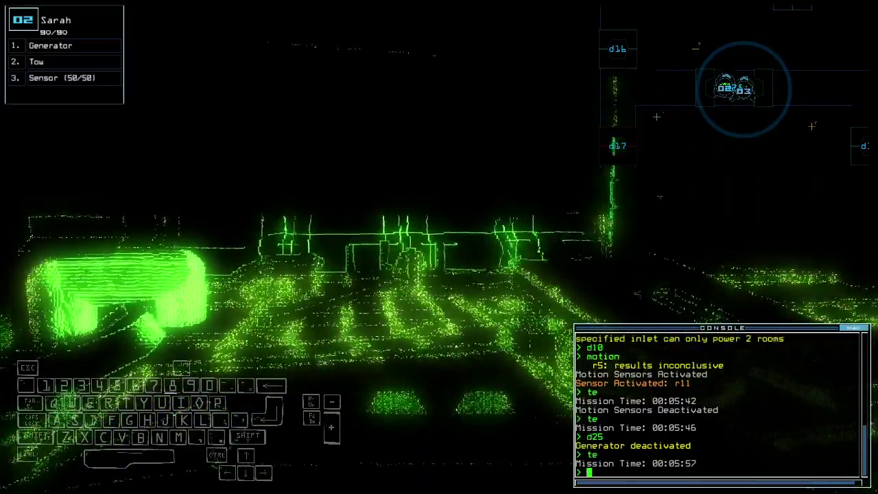
key(Up)
key(Left)
text(generator)
key(Return)
text(3)
text(c)
Close nearby doors including d10, rescan for motion, and advance drone 03
key(Tab)
key(Return)
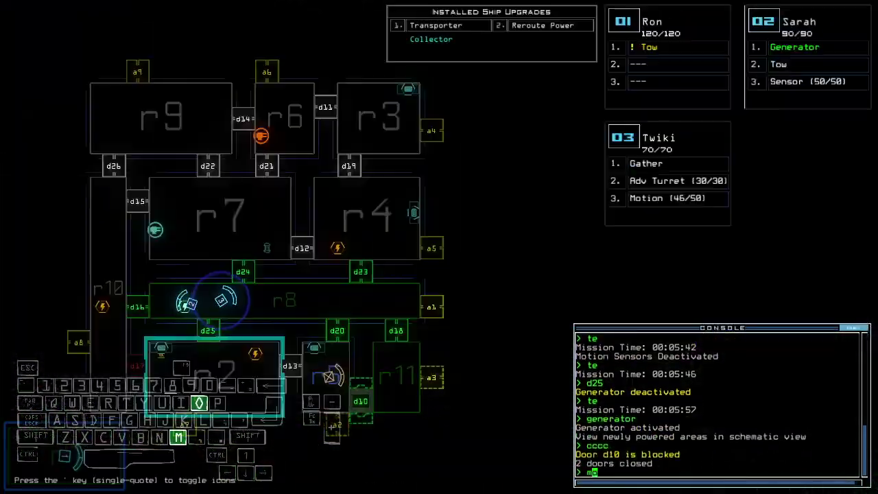
text(motion)
key(Return)
text(d10)
key(Return)
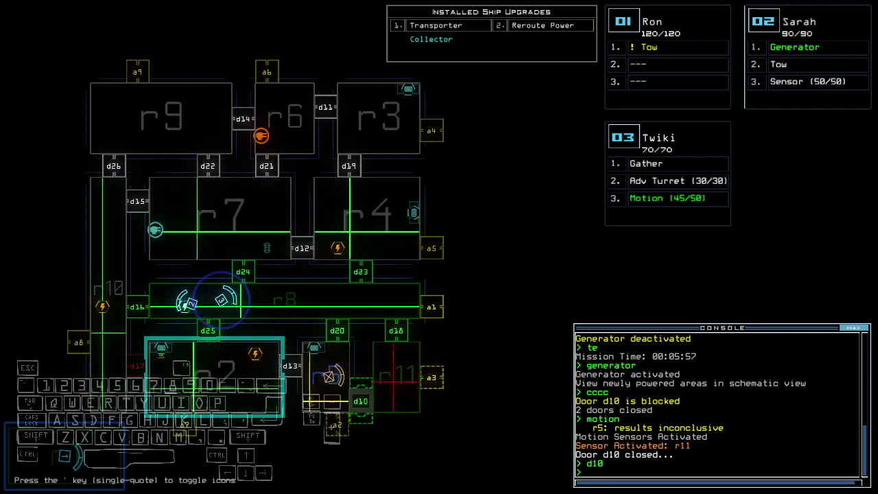
text(ccc)
key(Return)
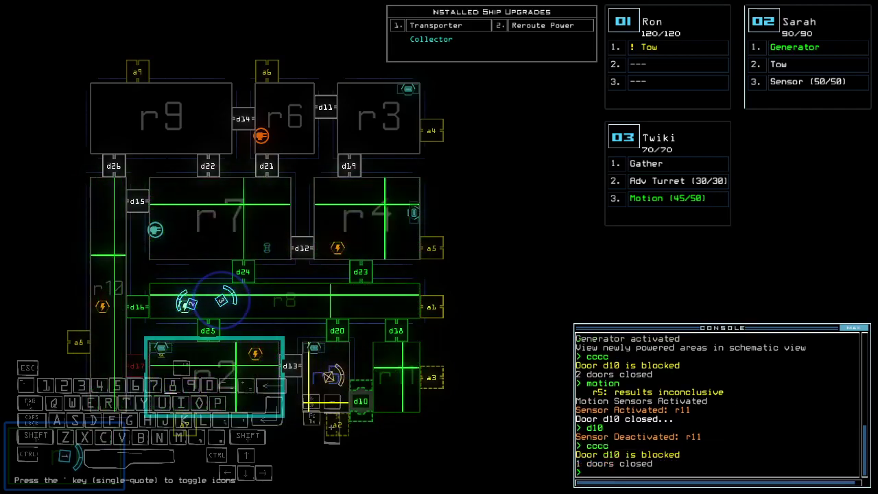
key(3)
key(Up)
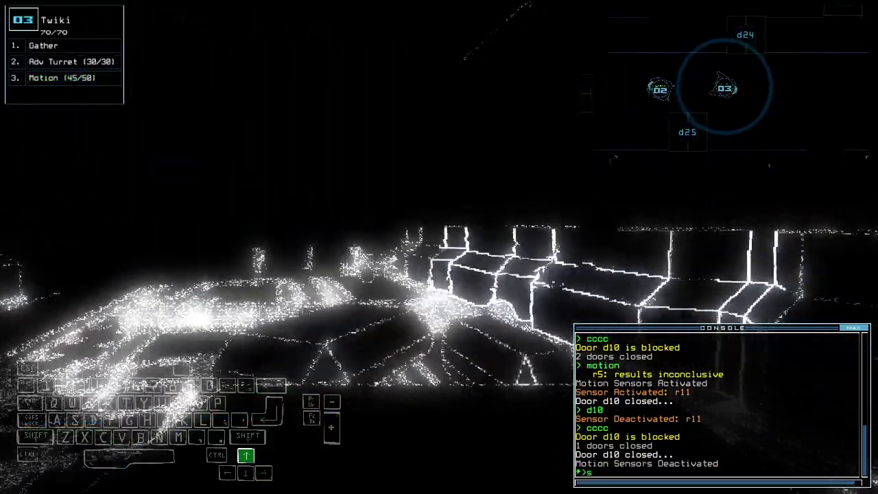
text(swap mo)
Swap Twiki's Motion upgrade for Sarah's Sensor upgrade
key(Return)
key(Tab)
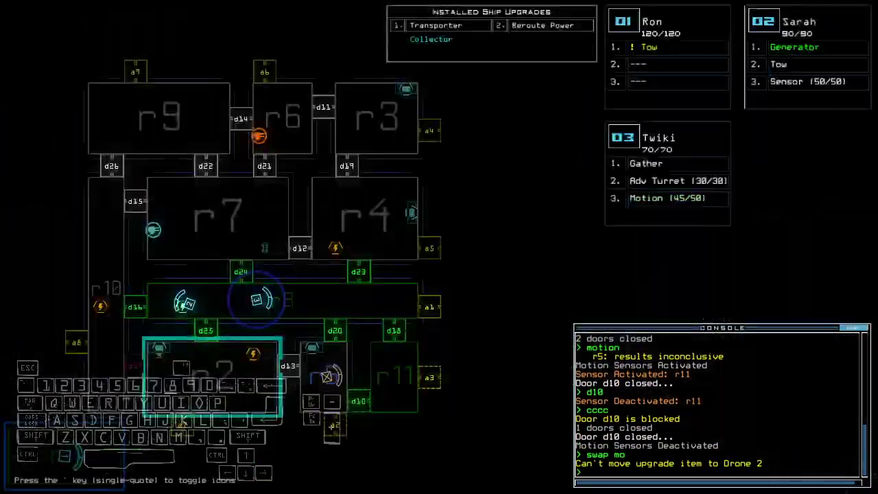
text(s)
text(p)
key(Return)
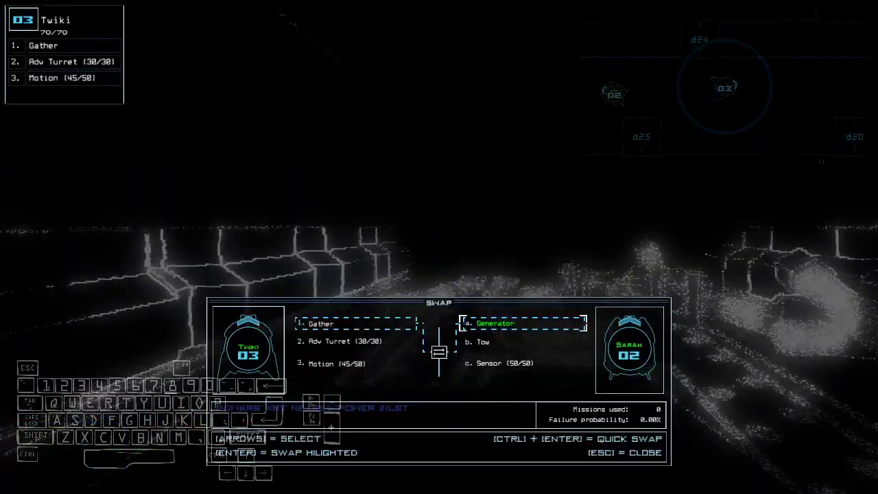
key(Down)
key(Down)
key(Down)
key(Return)
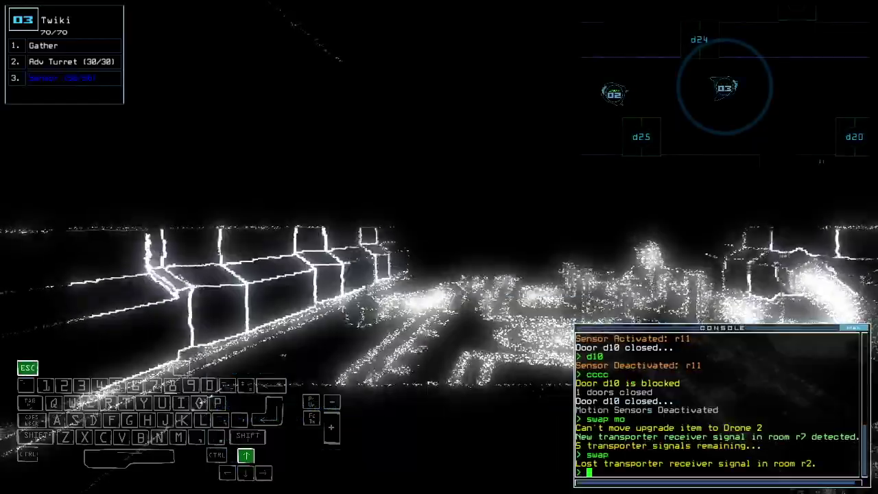
key(Tab)
text(motion)
Rescan for motion, open door d18 and drive Twiki into room r11
key(Return)
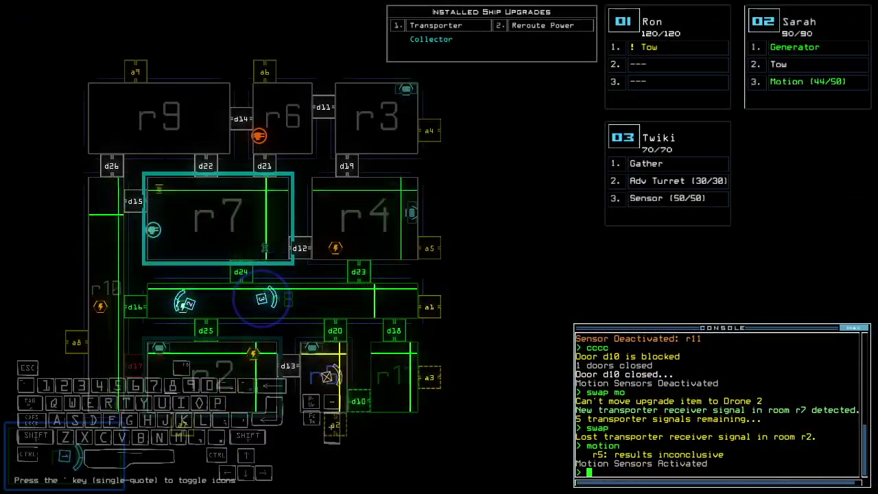
key(Tab)
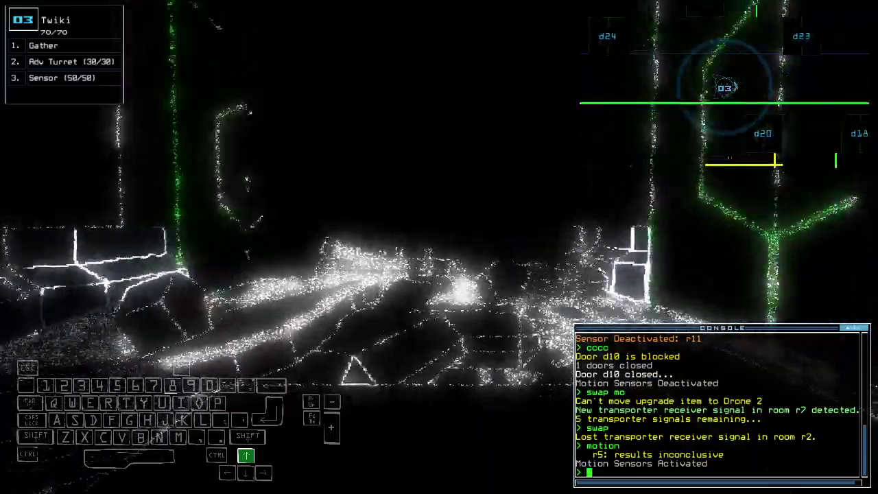
text(d)
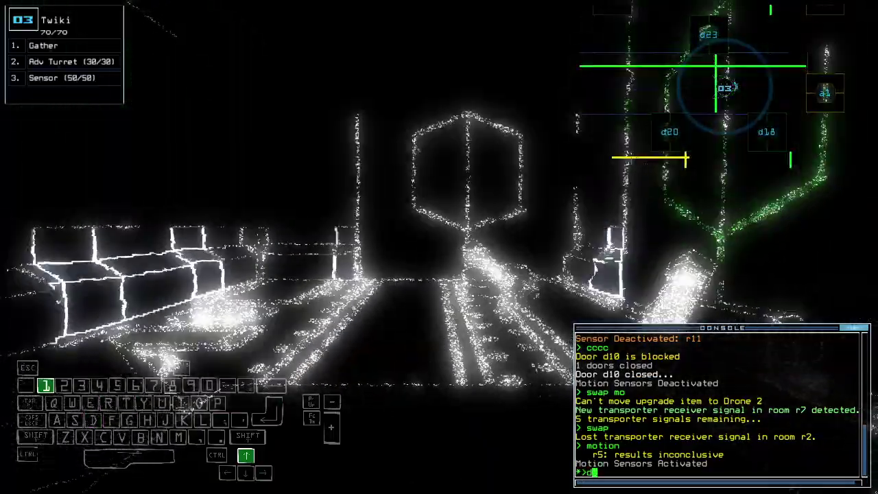
text(18)
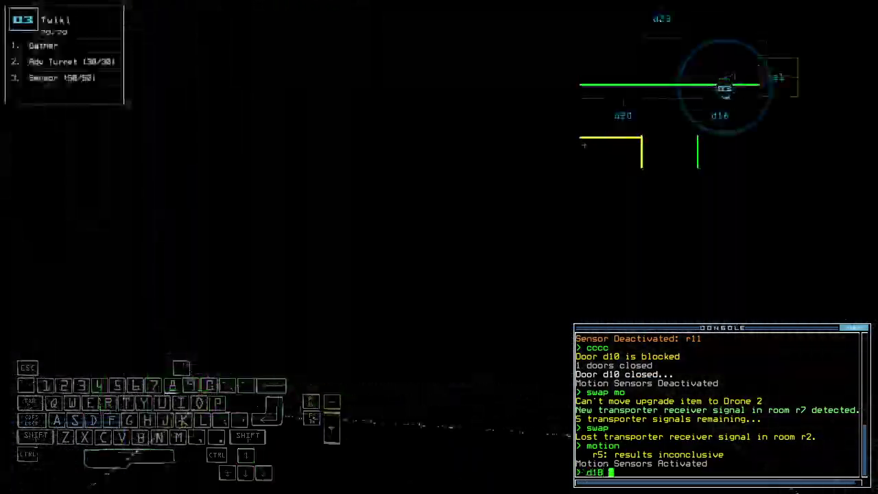
key(Return)
key(Up)
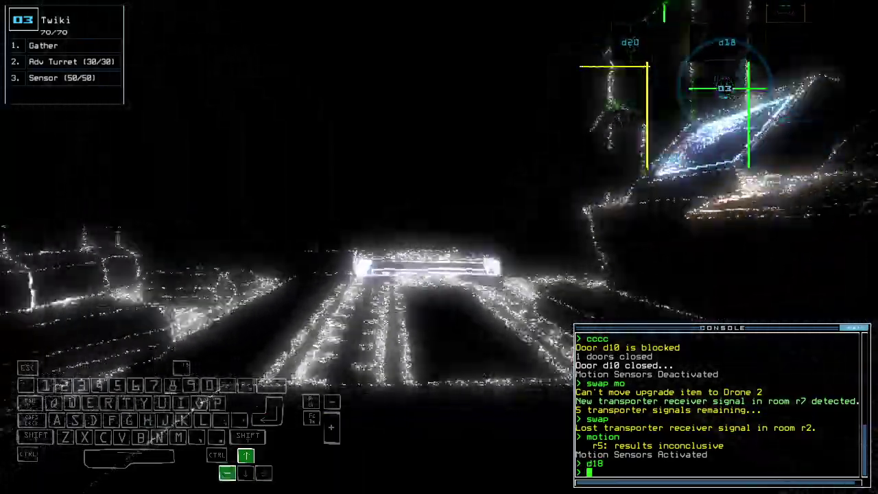
Back Twiki out into r8 and close all open doors
key(Down)
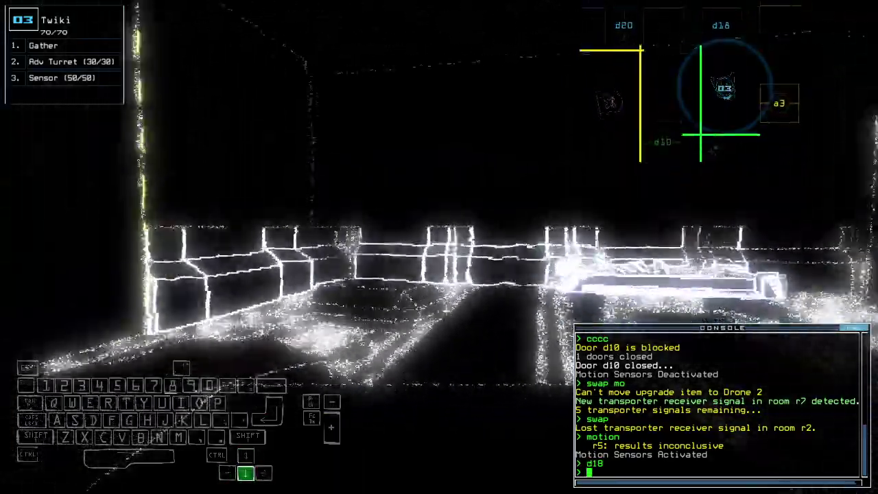
key(Tab)
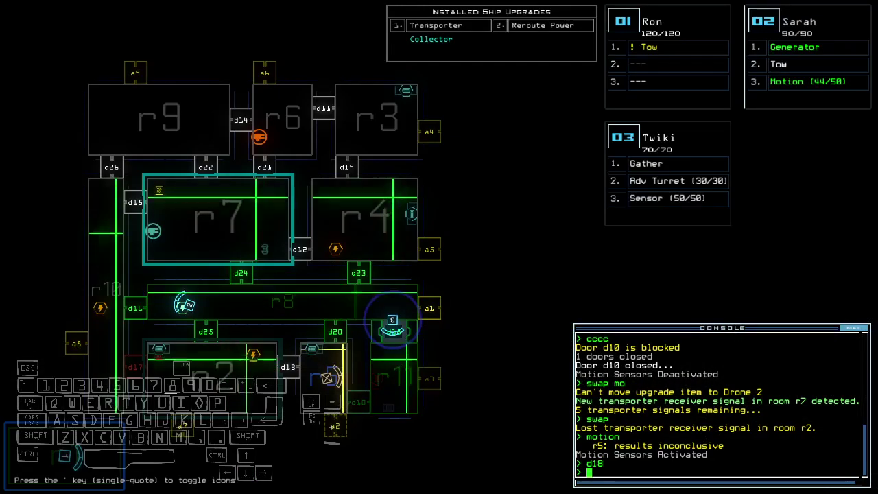
key(Tab)
text(cccc)
key(Return)
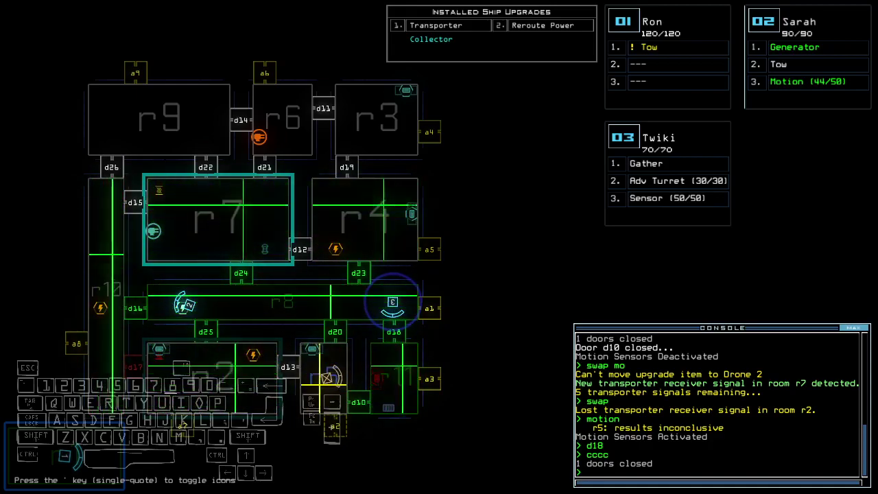
text(d23)
Open door d23 and drive Sarah into room r4
key(Return)
key(2)
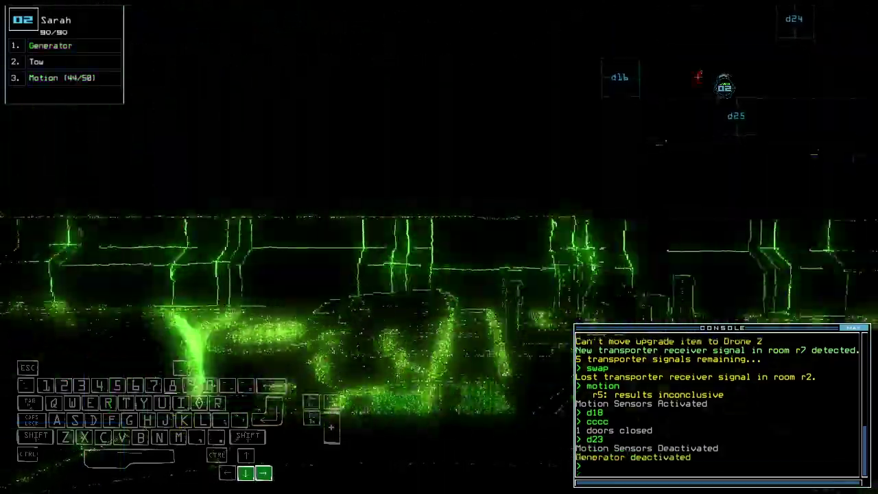
key(Up)
key(Right)
key(Up)
key(Up)
key(Left)
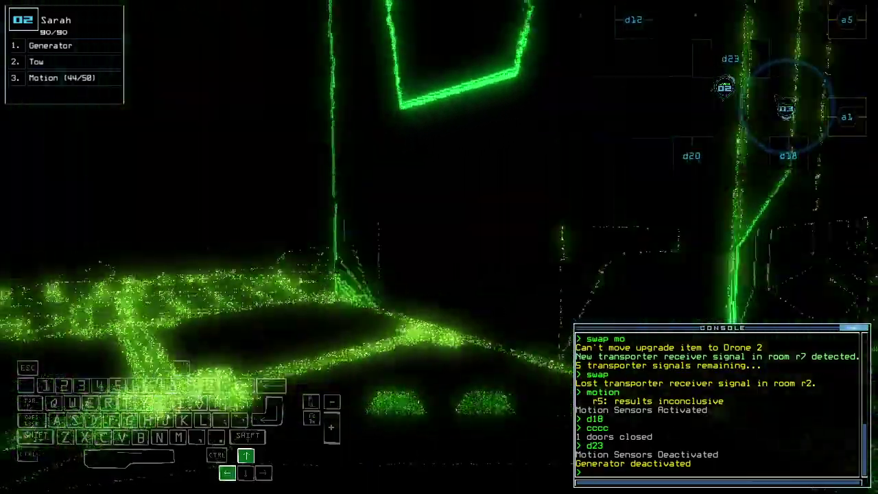
text(ge)
Restart Sarah's generator and open doors d11 and d14
key(Return)
key(Tab)
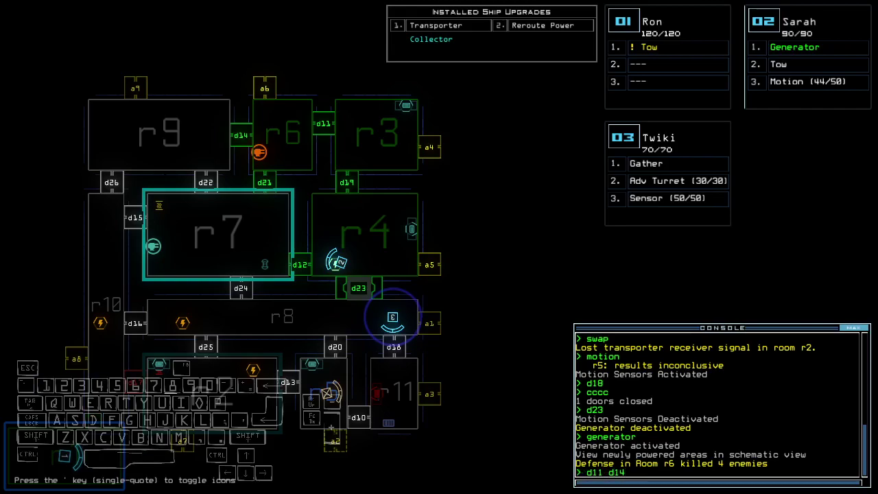
text(a)
key(Return)
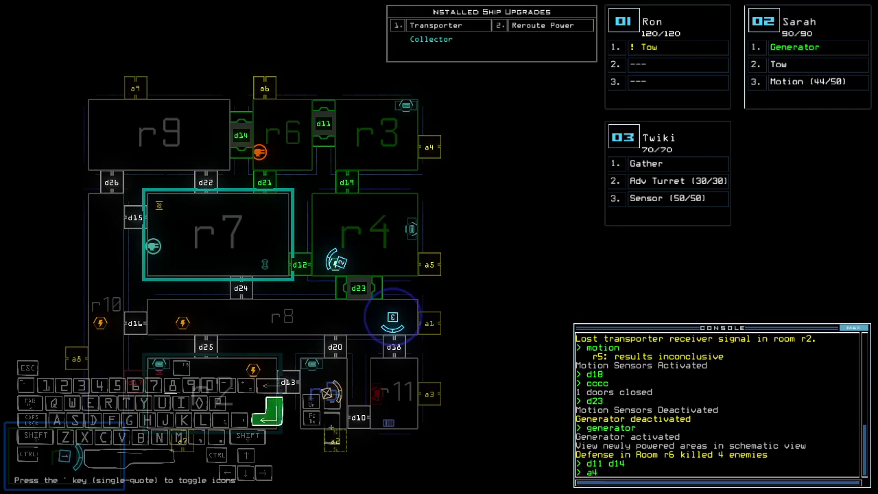
text(4)
Vent rooms through airlock a4 and door d21, then close all doors
key(Return)
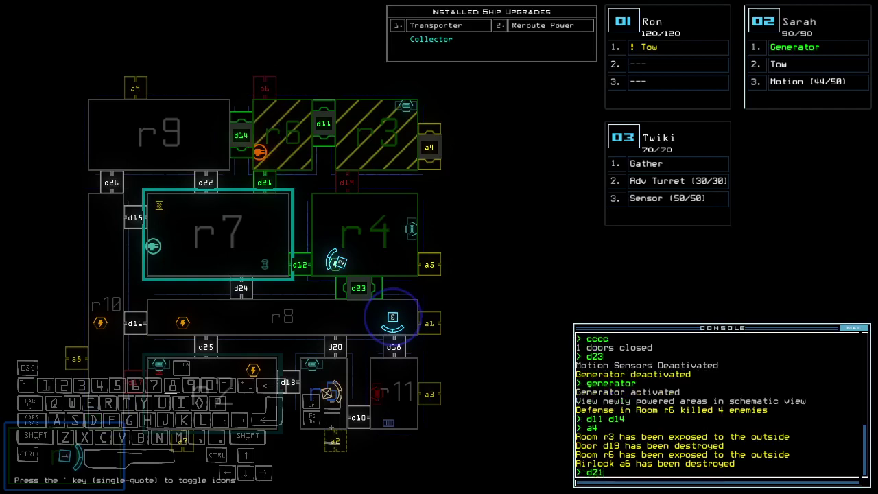
text(cc)
key(Return)
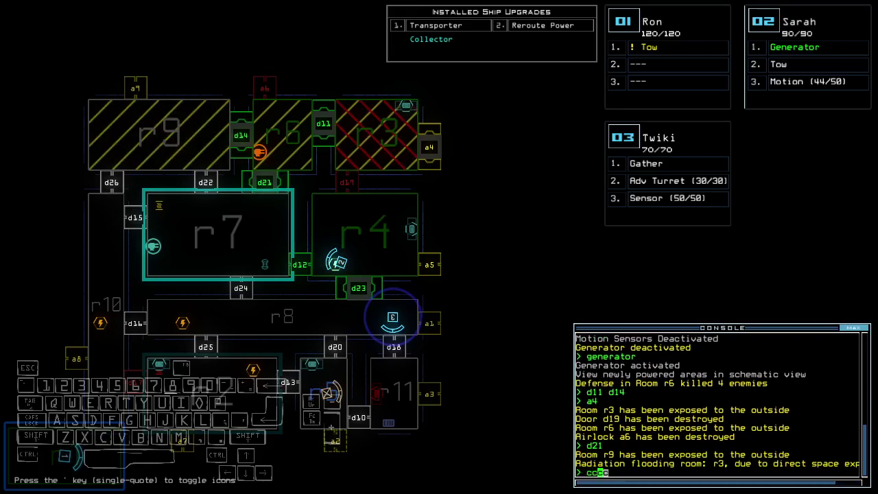
text(cc)
key(Return)
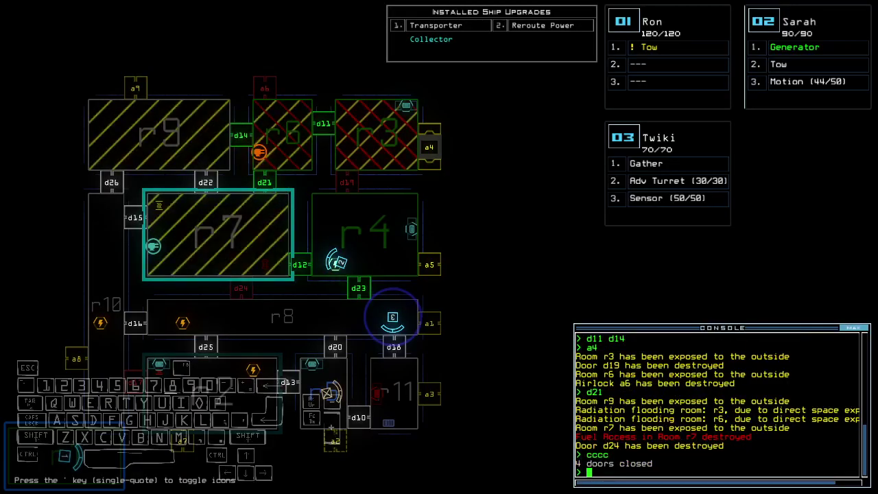
text(d23)
Reopen d23, bring Sarah back to r8, restart her generator, and move Twiki
key(Return)
key(Down)
key(Left)
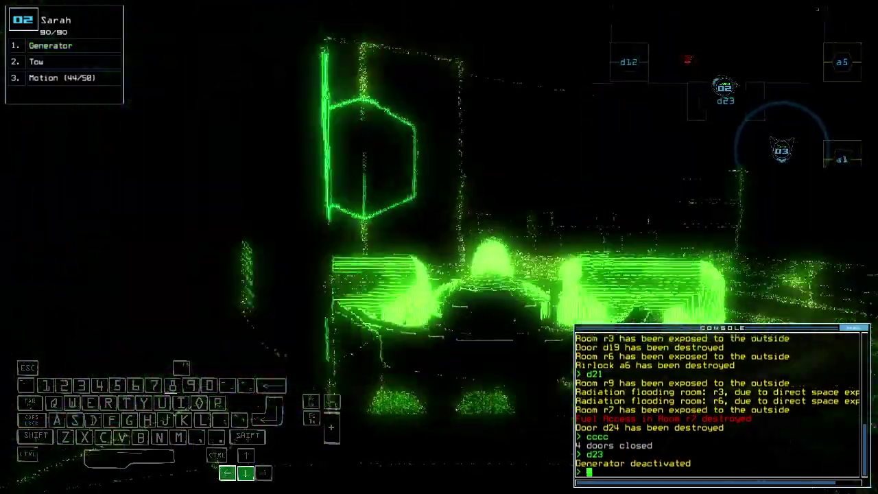
text(generator)
key(Return)
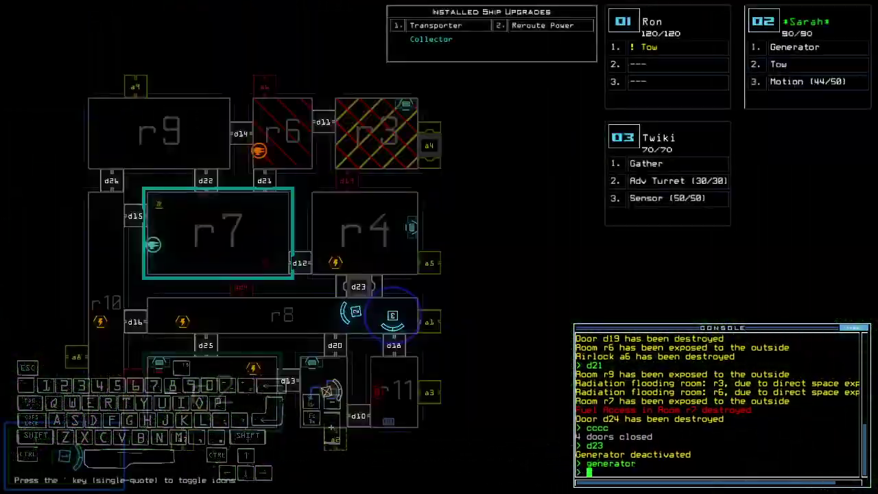
key(Up)
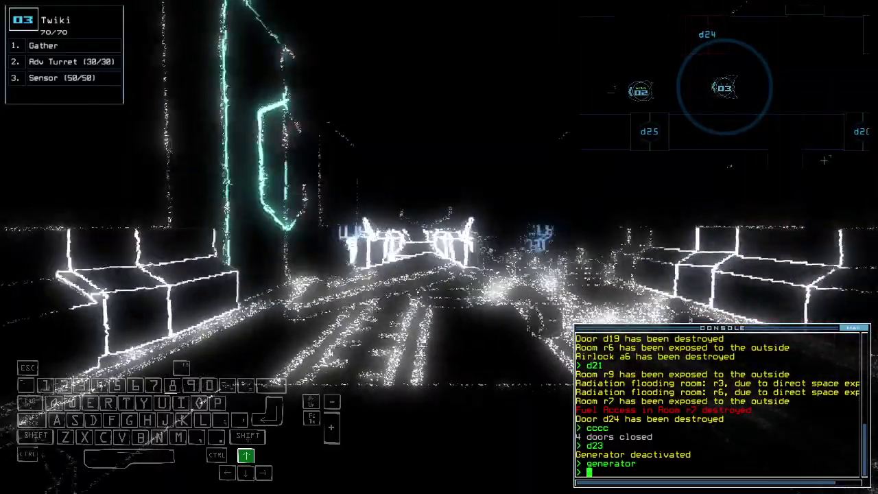
key(Tab)
key(Tab)
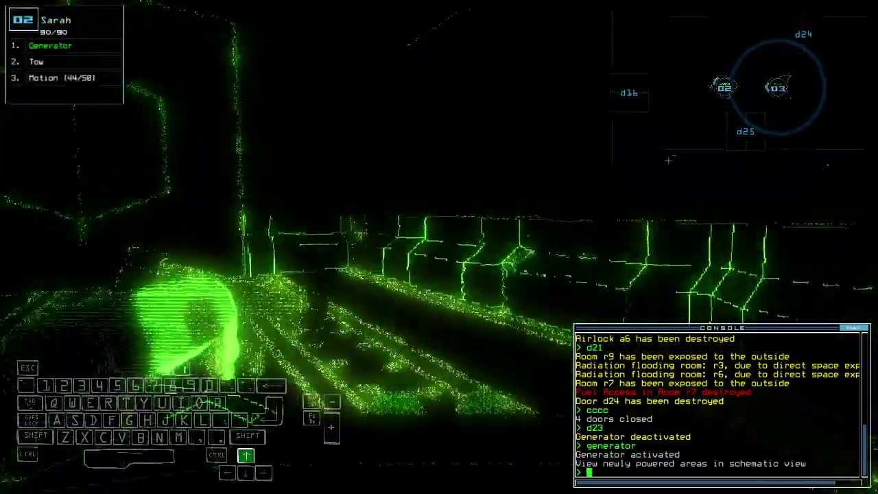
key(Tab)
key(Tab)
key(Tab)
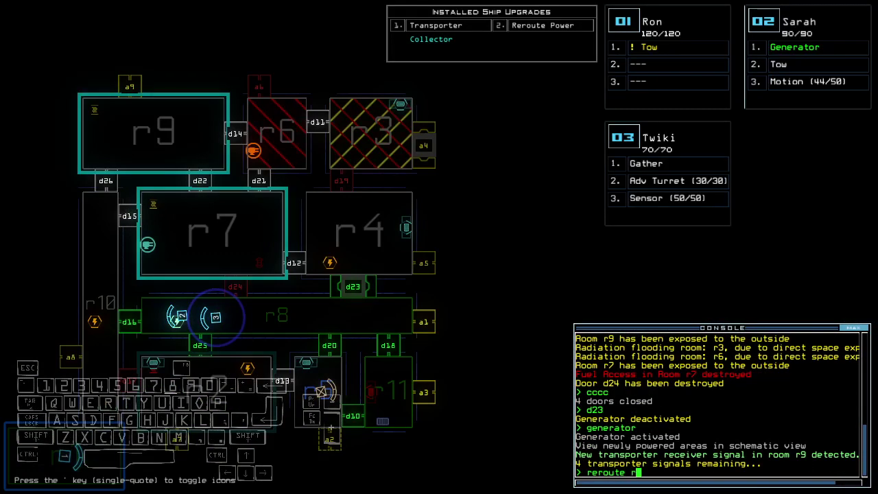
text(10)
Power r10 and vent it through airlock a8, repositioning Twiki and Sarah
key(Return)
text(a8 a8)
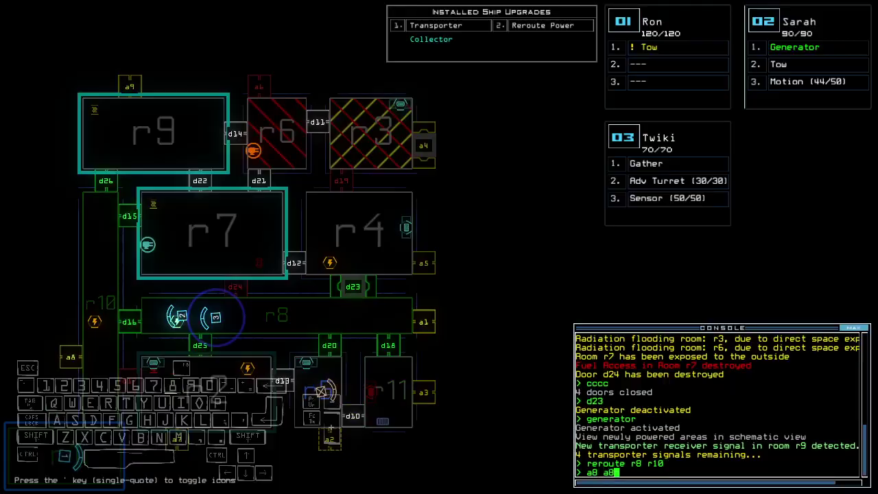
key(Return)
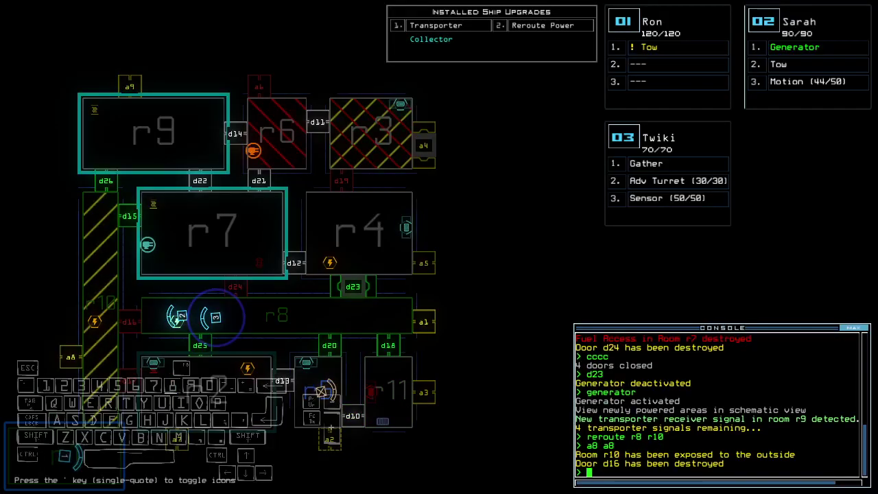
key(3)
key(Up)
key(Right)
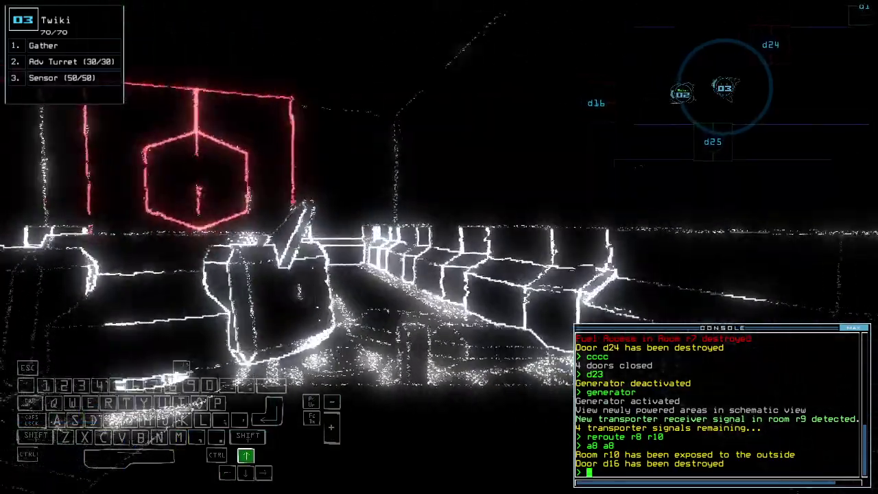
key(2)
key(Down)
key(3)
key(Right)
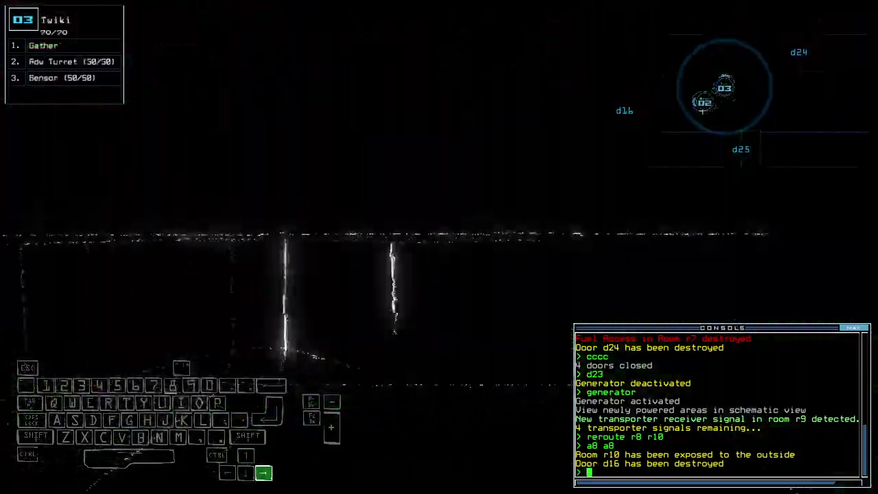
key(Up)
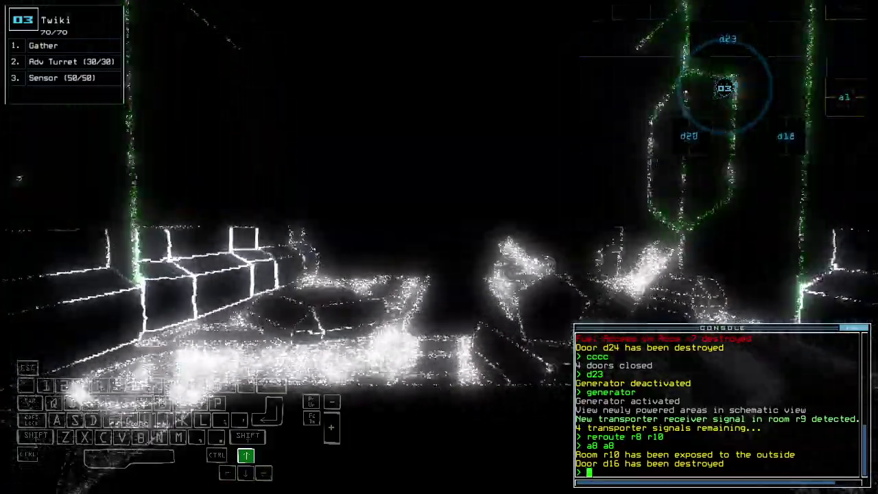
key(Tab)
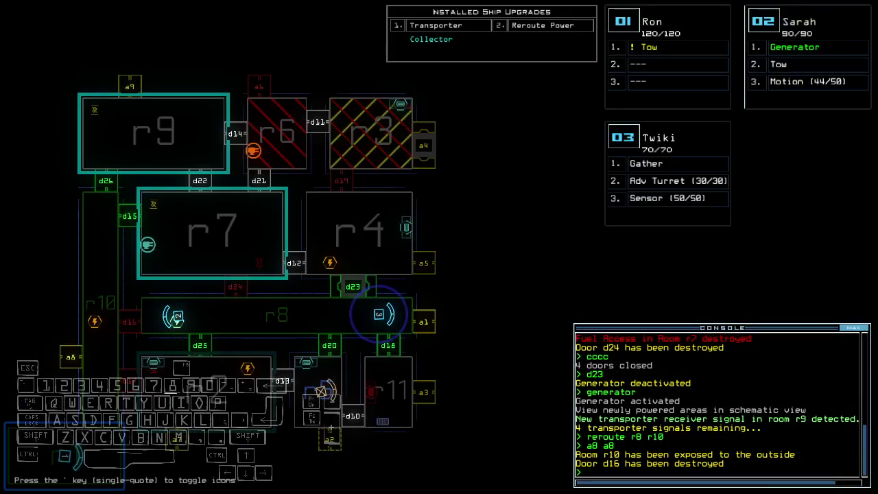
text(eroute r8 r5)
Power r5, open d10 and d13, vent r5 via a2, then close doors and a2
key(Return)
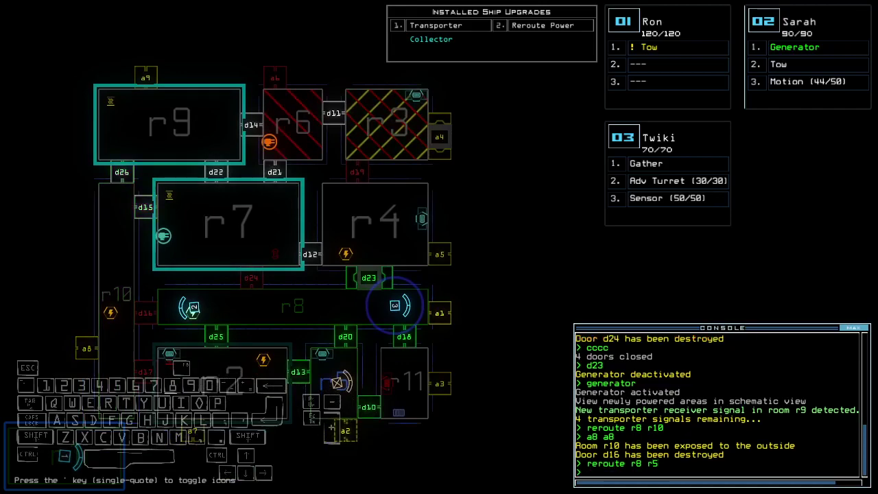
text(d10 d13)
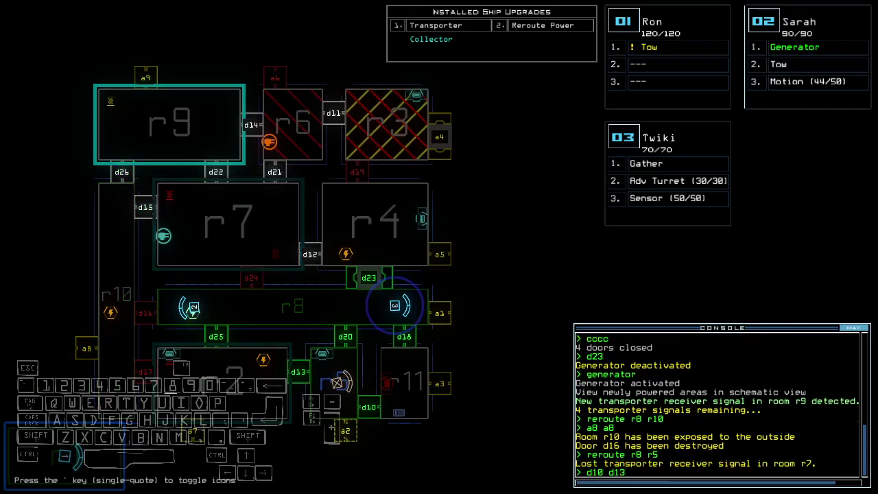
key(Return)
text(a2)
key(Return)
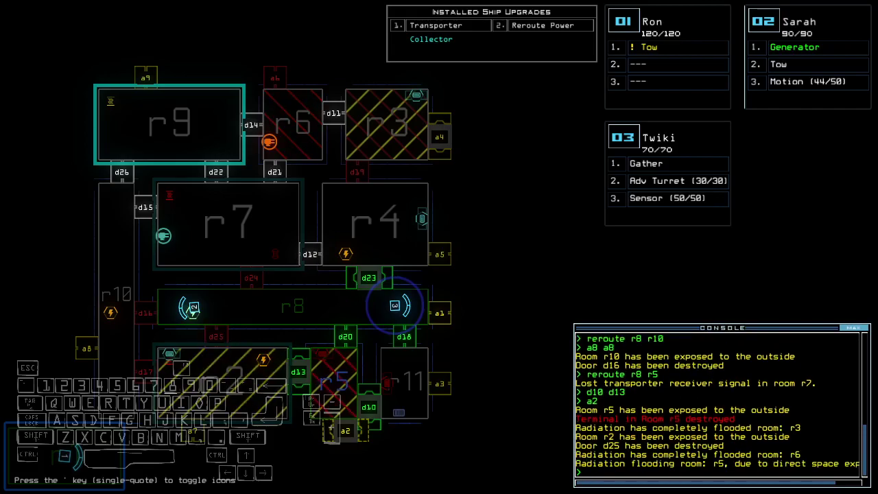
text(cccc)
key(Return)
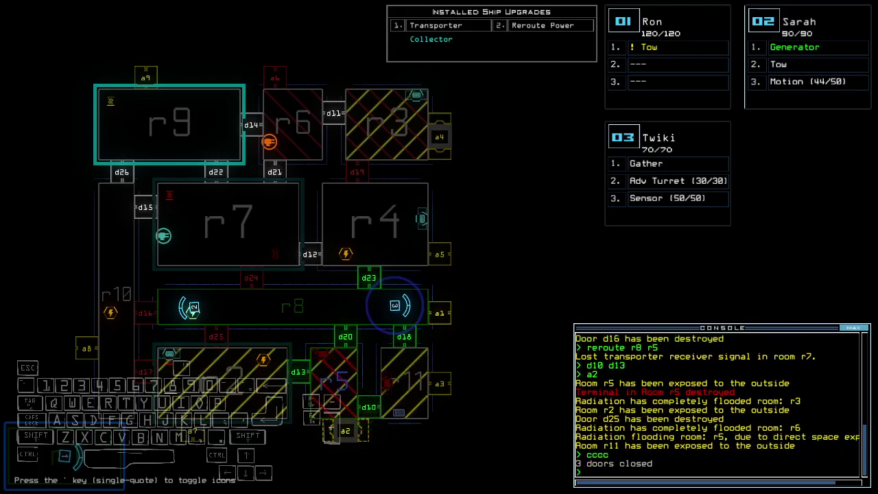
text(a2)
key(Return)
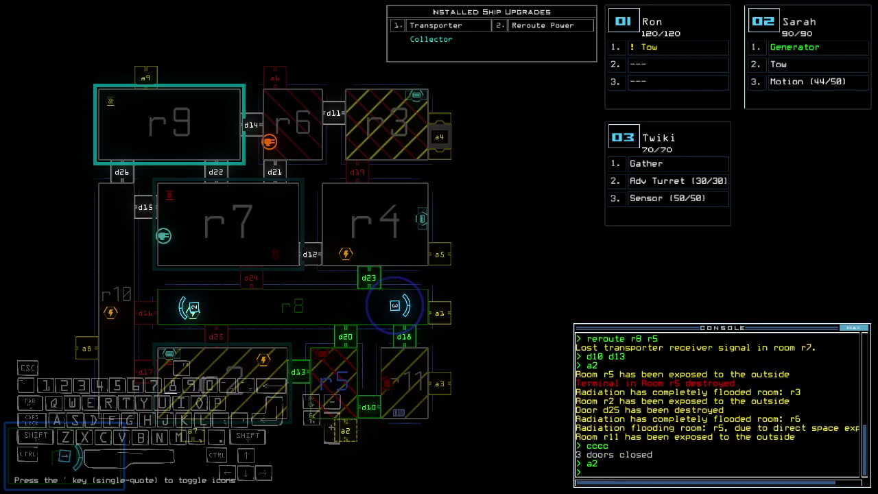
text(f r5)
key(Return)
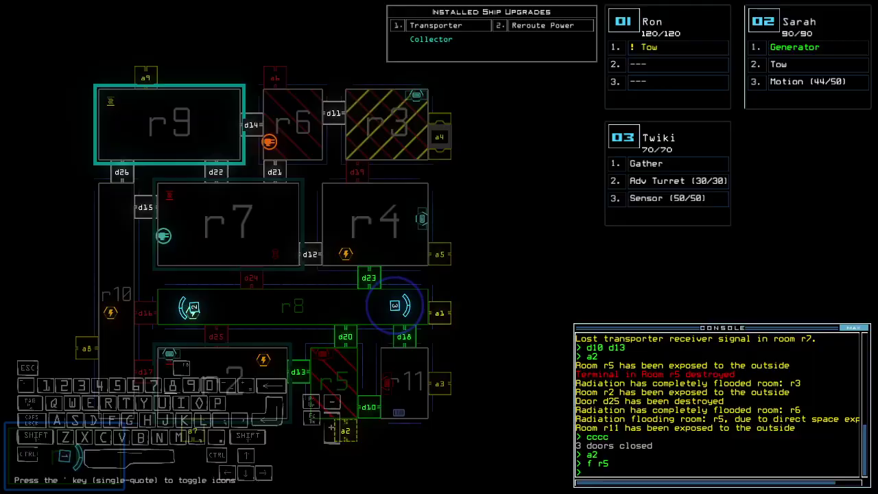
text(d23)
Open d23, send drone 2 into room r4, and activate its generator
key(Return)
text(navigate)
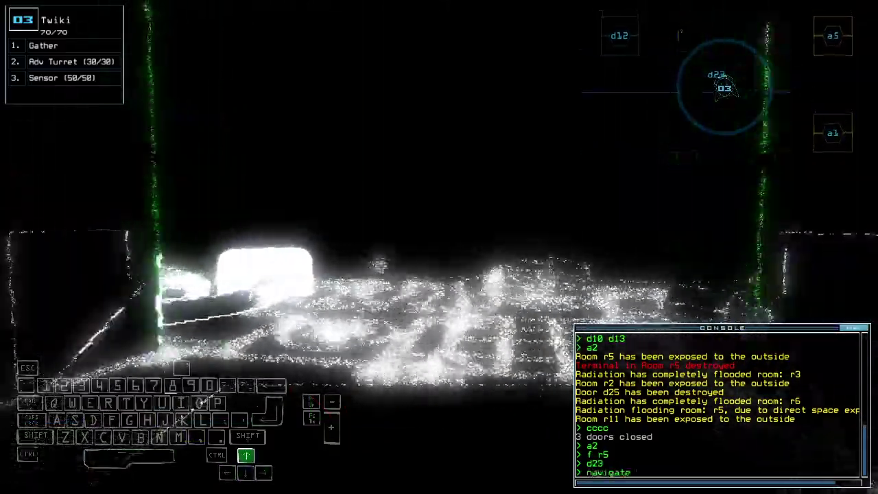
text( 2)
key(Return)
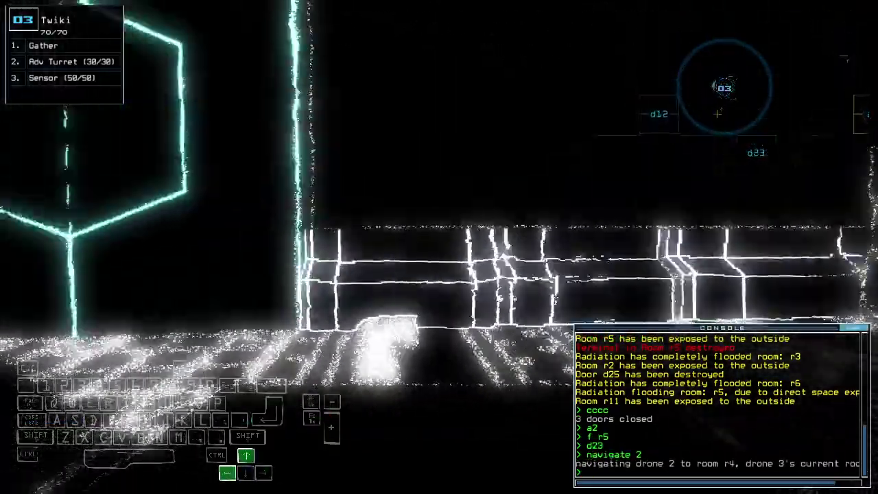
key(Tab)
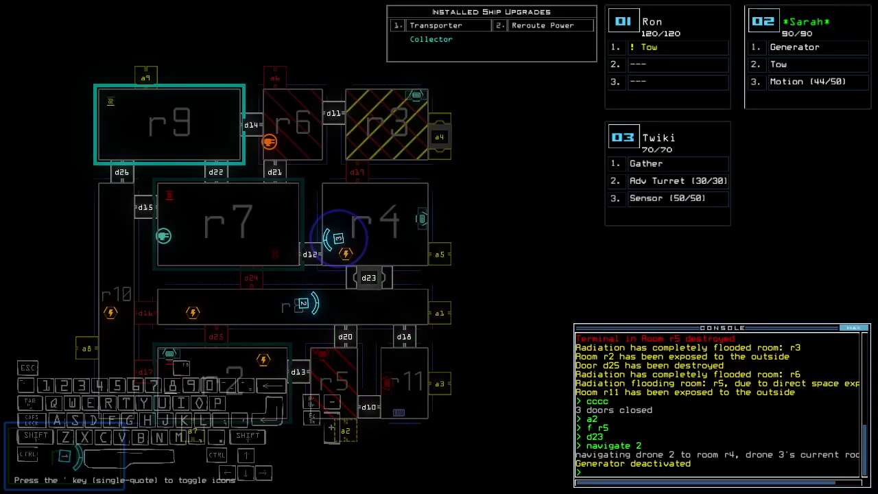
key(Tab)
key(Up)
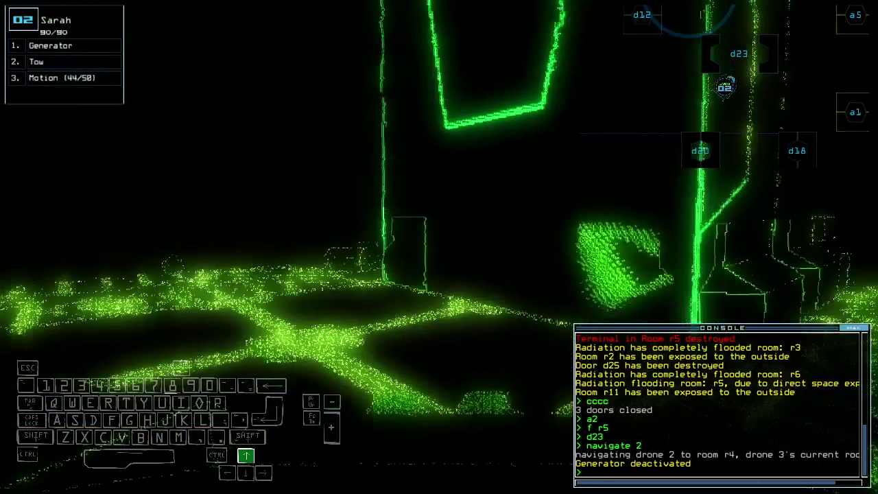
text(ge)
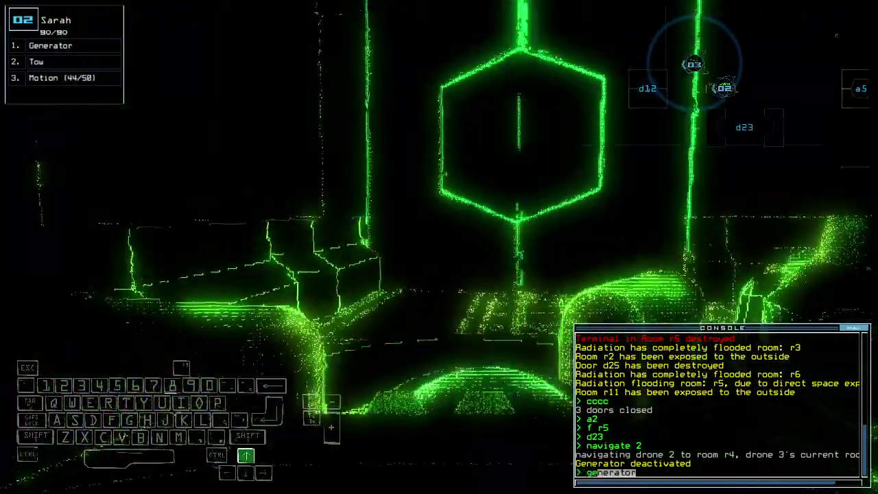
text(nerator)
key(Return)
key(Tab)
text(cccc)
Close all doors, open airlock a4, and reroute power to r4 and r8
key(Return)
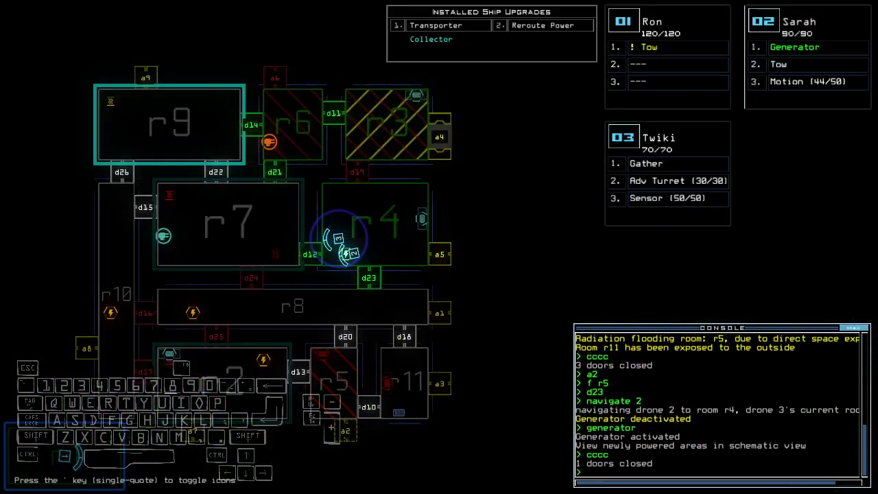
key(Up)
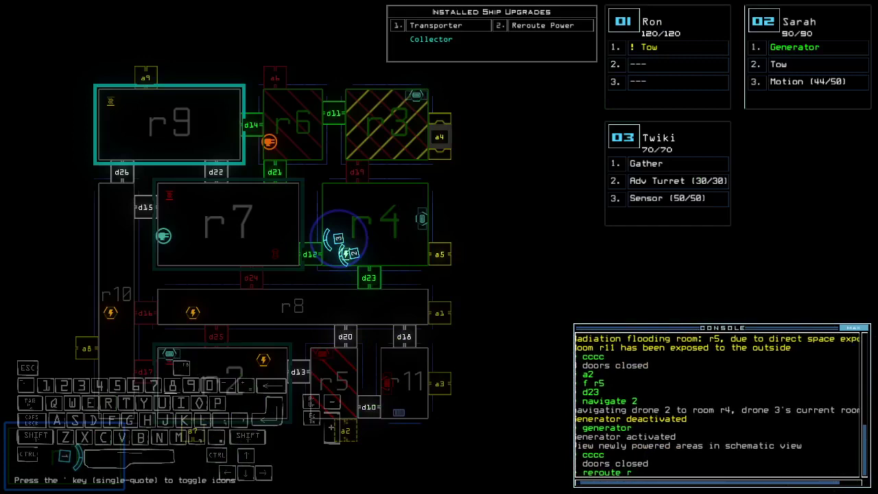
text(4a)
key(Return)
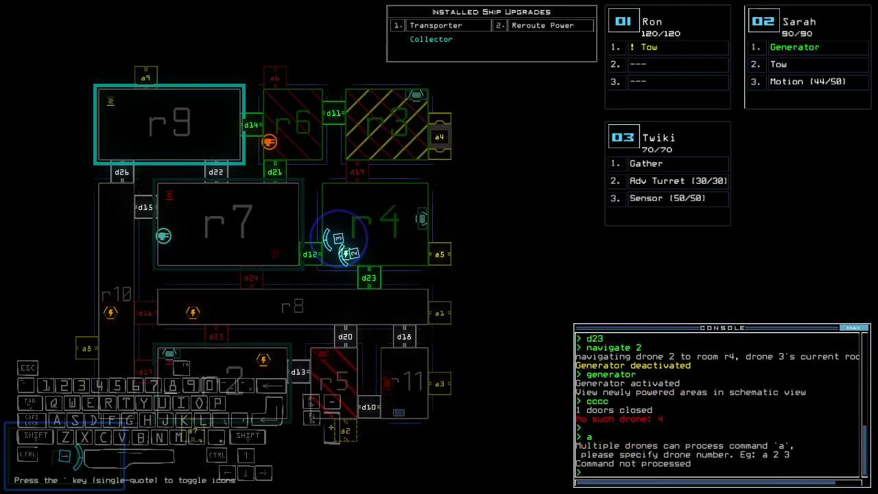
key(Return)
text(reroute r4 r8)
key(Return)
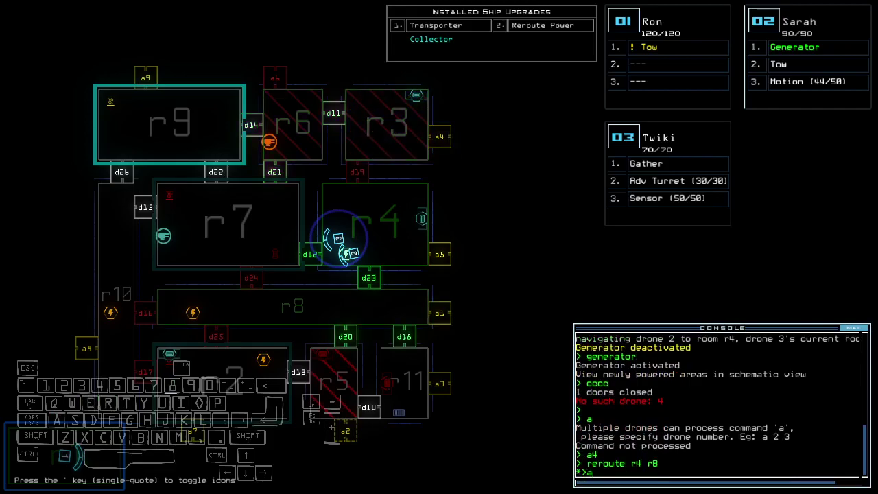
text(1 a1)
Vent r8 through airlock a1, power r4, r7 and r9, and open d12 and d22
key(Return)
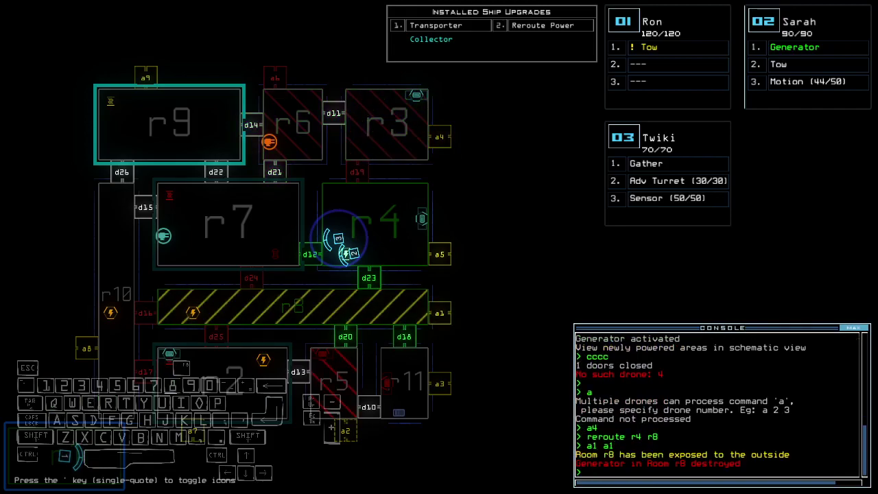
text(4 r7 r9)
key(Return)
text(d12)
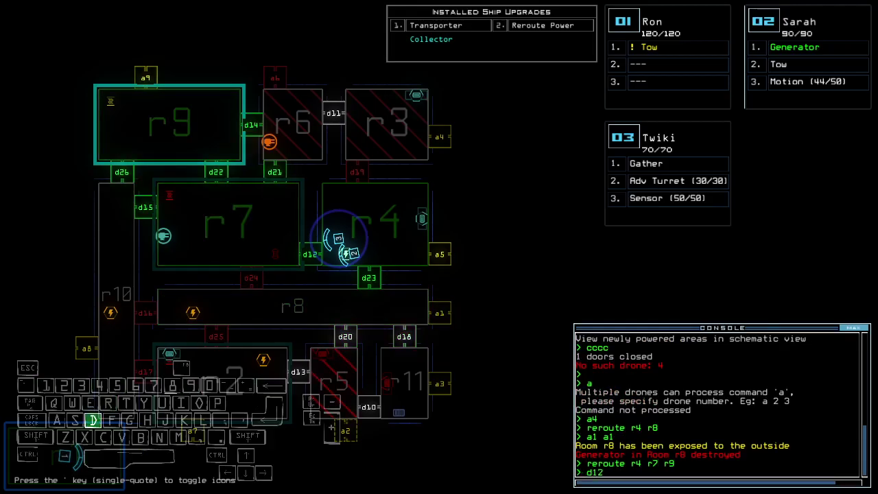
text(d22)
key(Return)
Turn drone 3 to the right and fire its turret
key(Up)
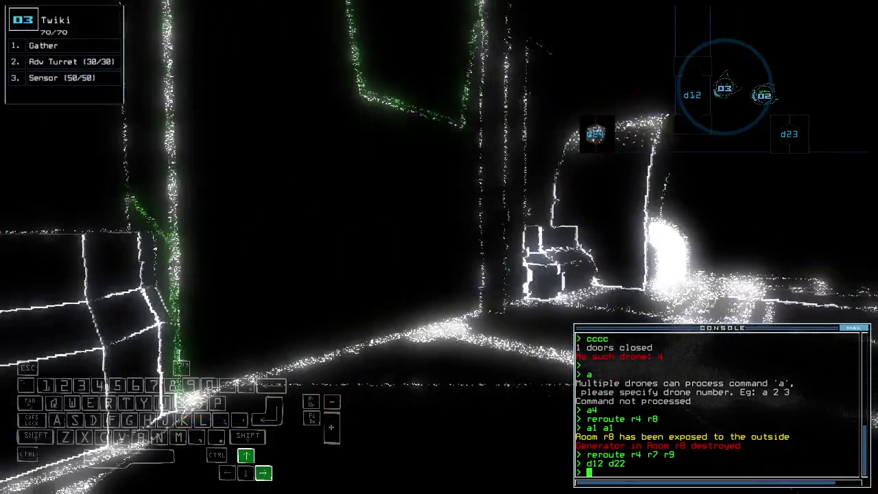
key(BackSpace)
key(Right)
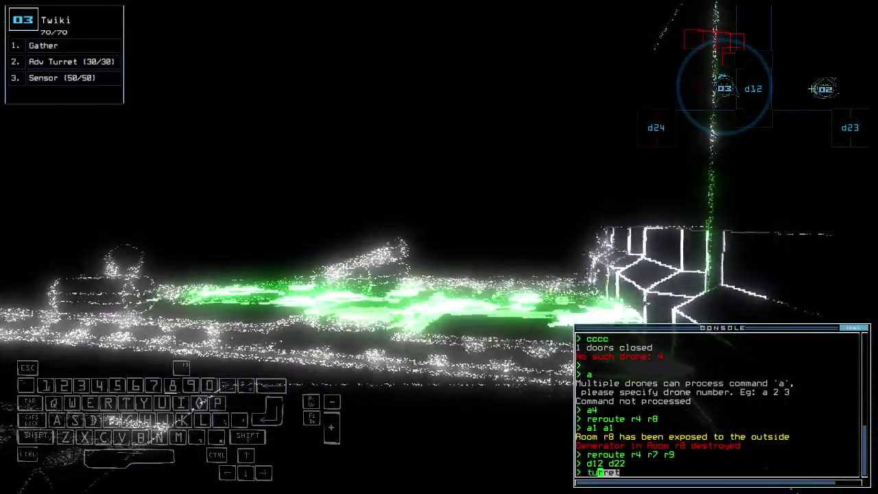
text(turret)
key(Return)
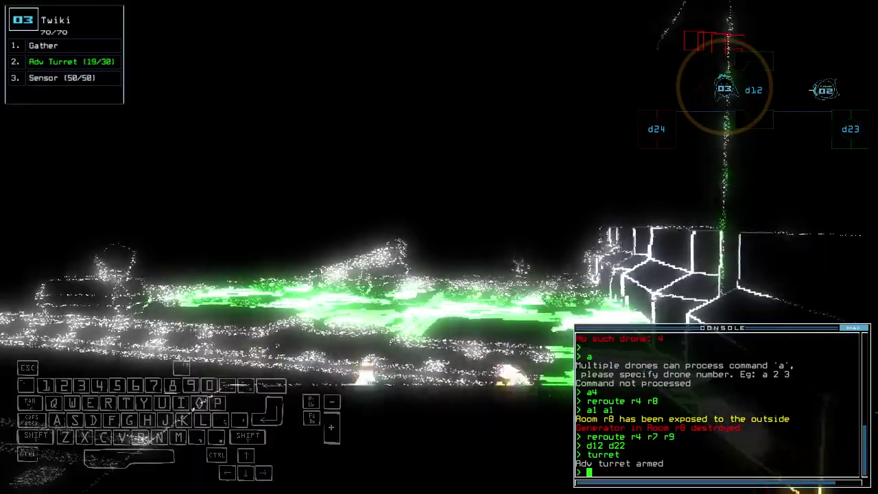
key(Up)
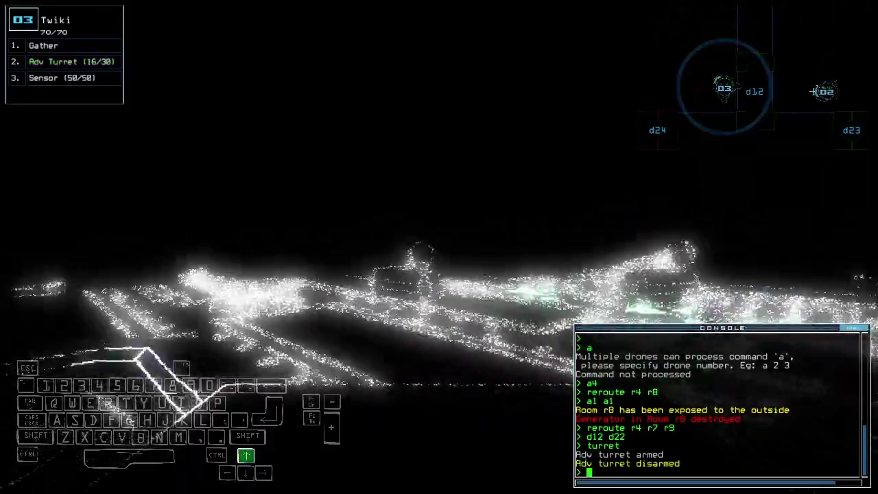
Drive drone 3 forward and send drone 2 toward room r7
key(space)
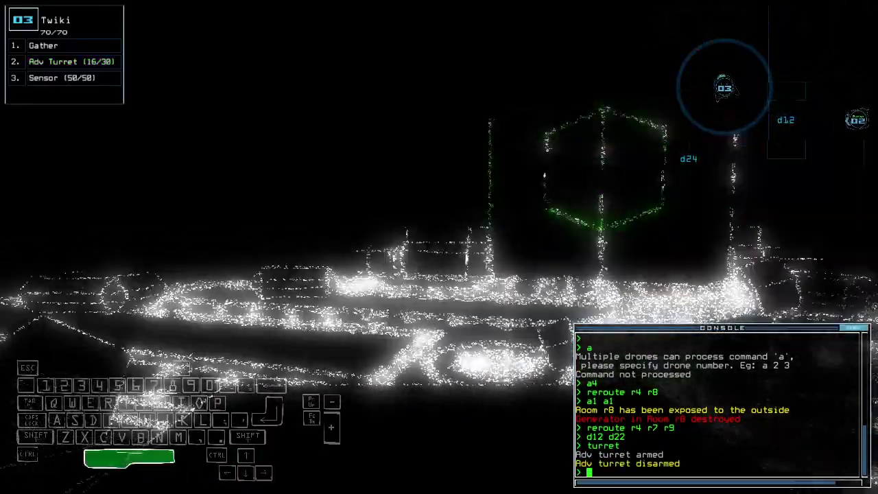
key(space)
key(Up)
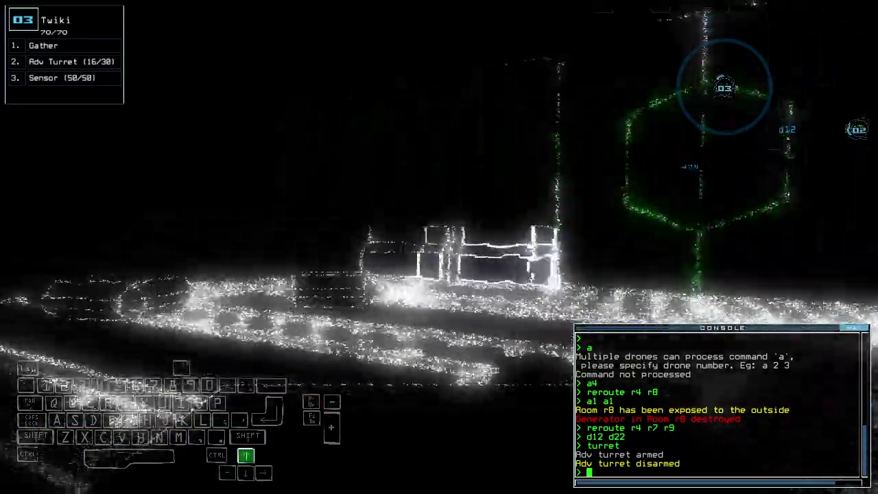
text(navigate 2)
key(Return)
key(Up)
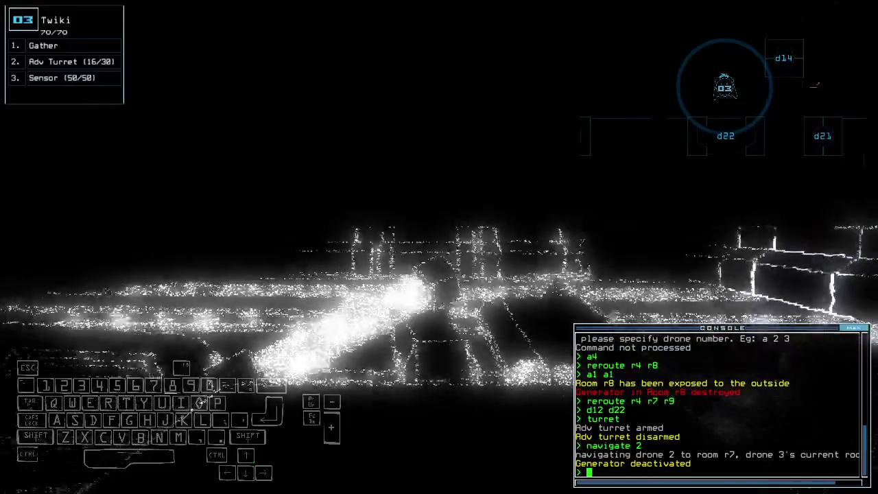
key(space)
key(space)
key(Up)
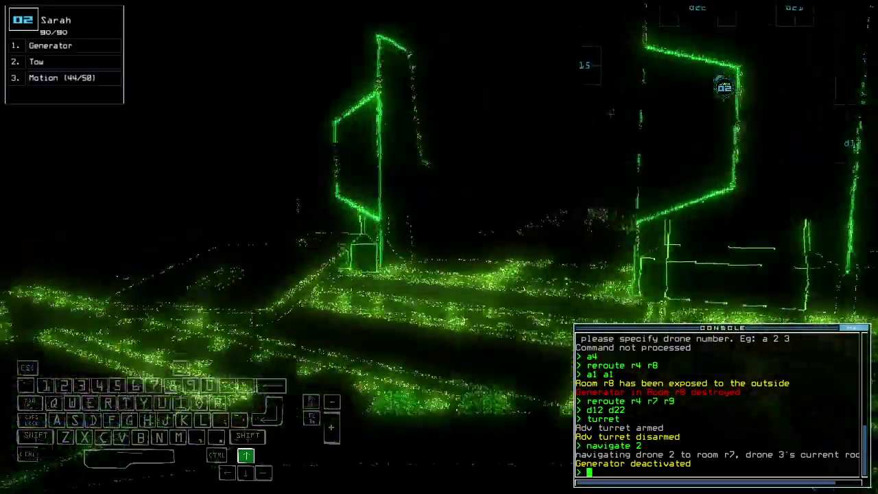
text(ty)
Transport all drones to r1, leave the derelict, and view the 730-point leaderboard
key(Return)
key(space)
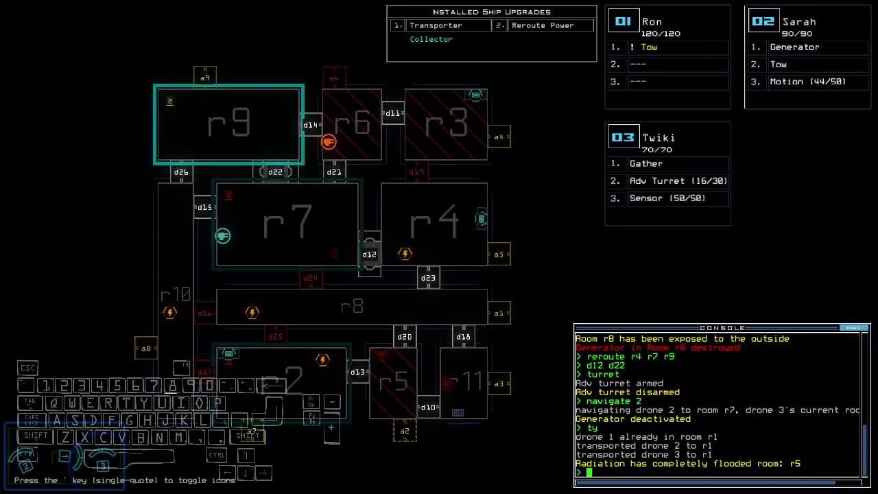
text(out)
key(Return)
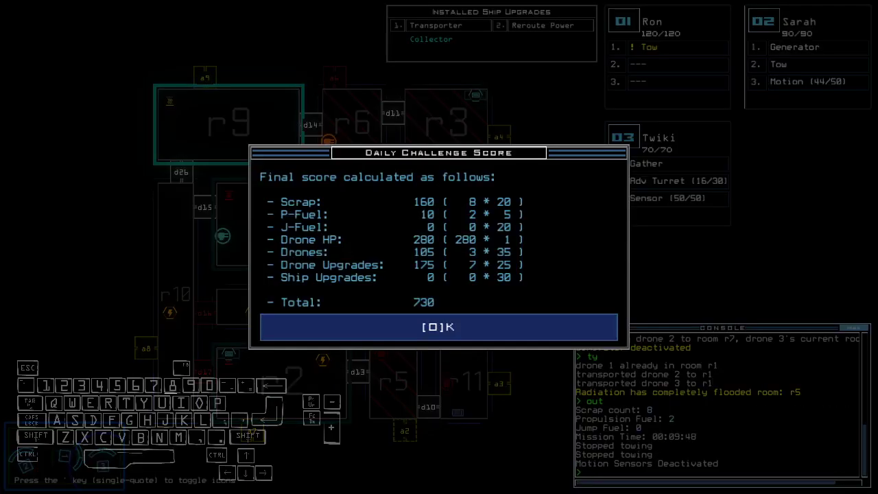
key(o)
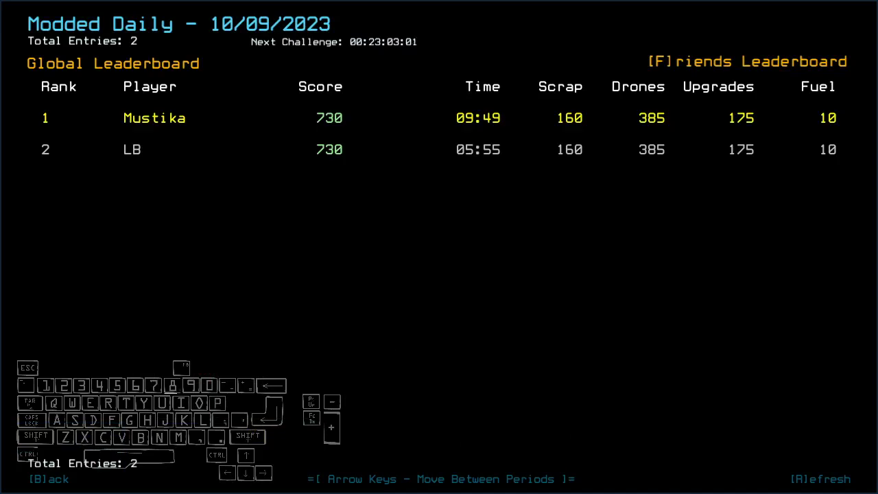